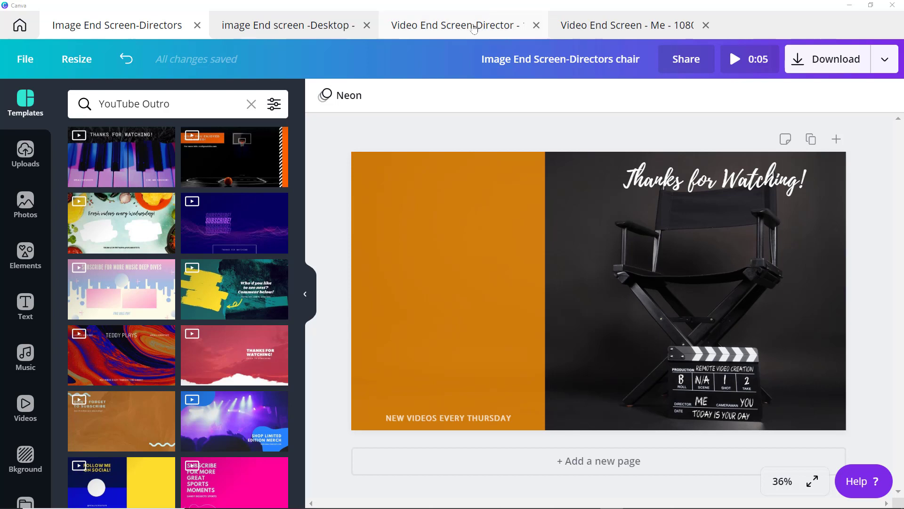
# Step: View the Video End Screen-Director design among the finished end-screen examples
pyautogui.click(472, 26)
pyautogui.click(660, 319)
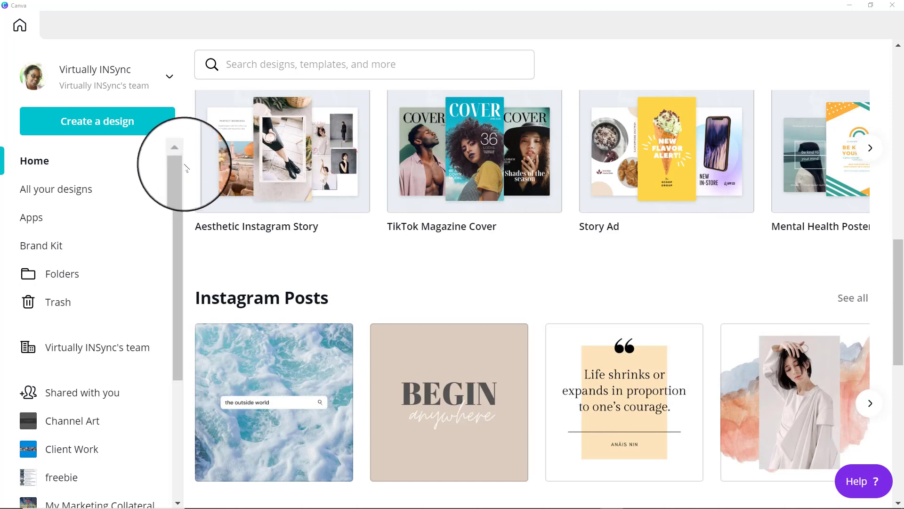
# Step: Search the design types for "out" and create a new blank YouTube Outro design
pyautogui.click(91, 128)
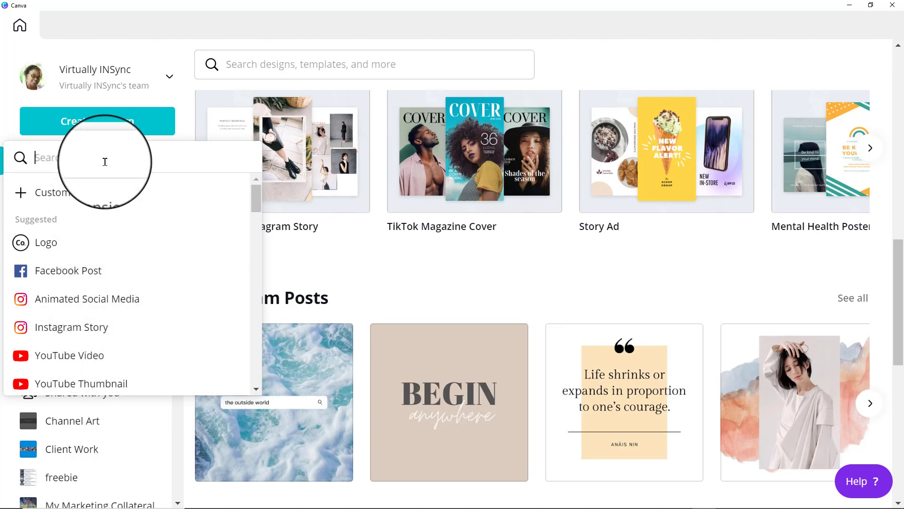
pyautogui.write('out')
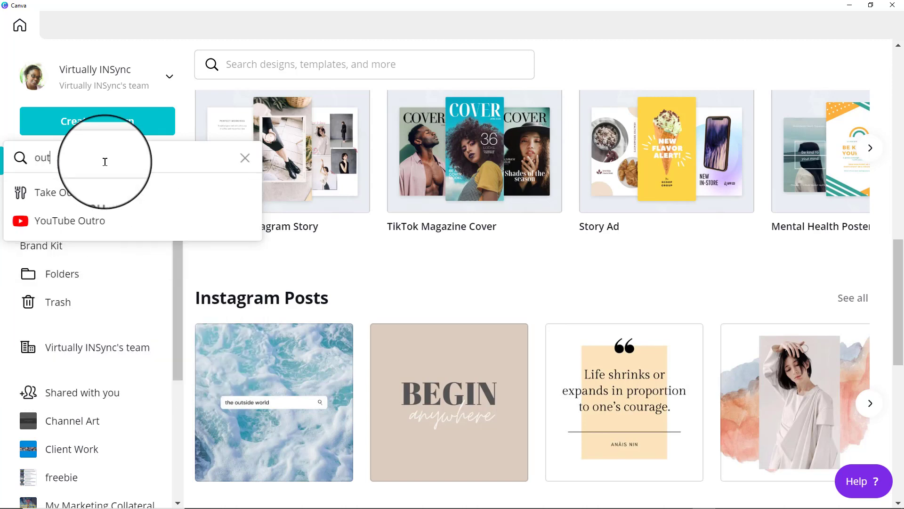
pyautogui.click(70, 221)
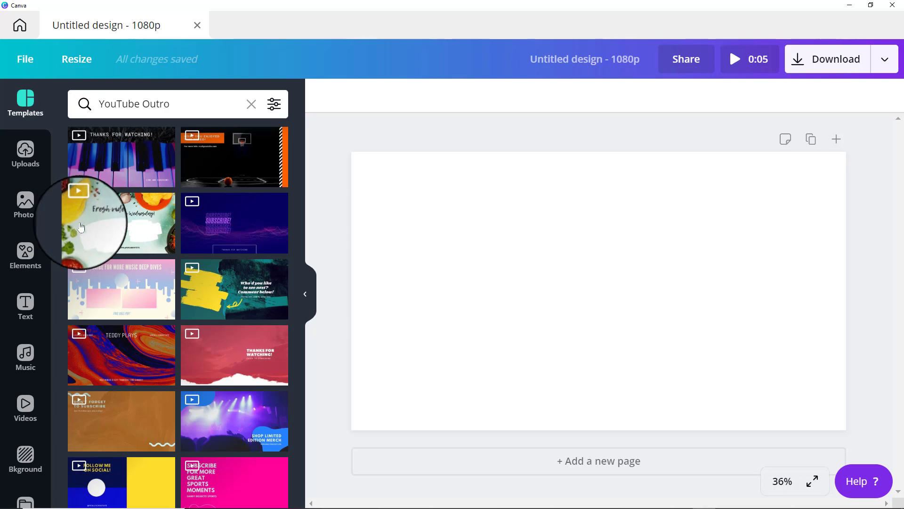
# Step: Browse the YouTube Outro templates to compare their layouts and styles
pyautogui.scroll(-8, 141, 226)
pyautogui.scroll(-2, 189, 264)
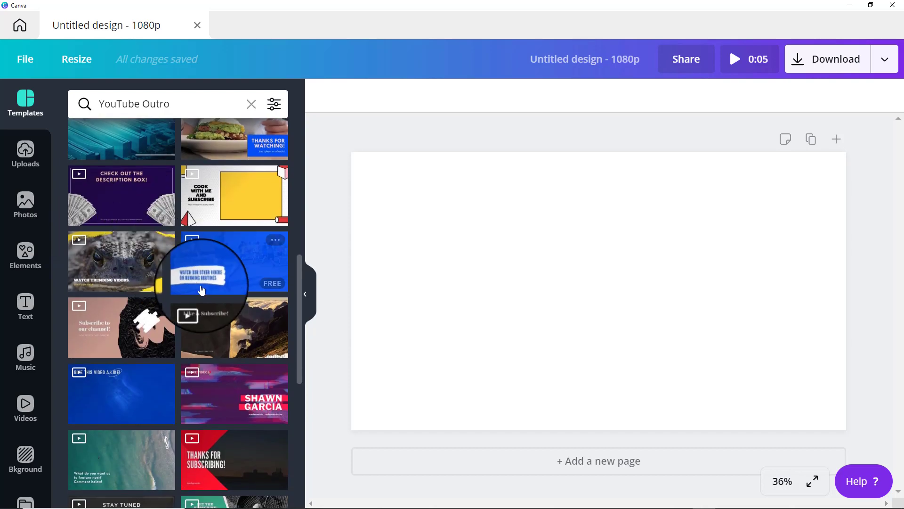
pyautogui.scroll(-4, 202, 282)
pyautogui.scroll(-2, 202, 289)
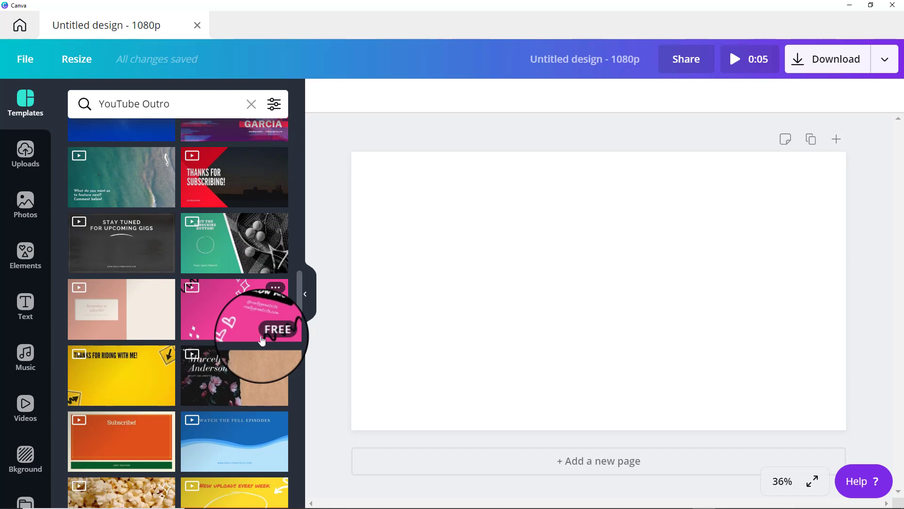
pyautogui.scroll(6, 198, 324)
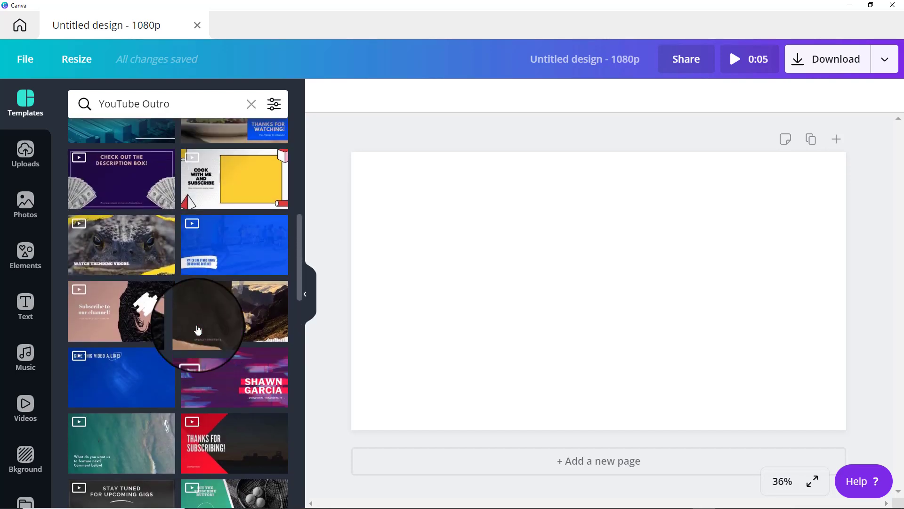
pyautogui.scroll(7, 198, 330)
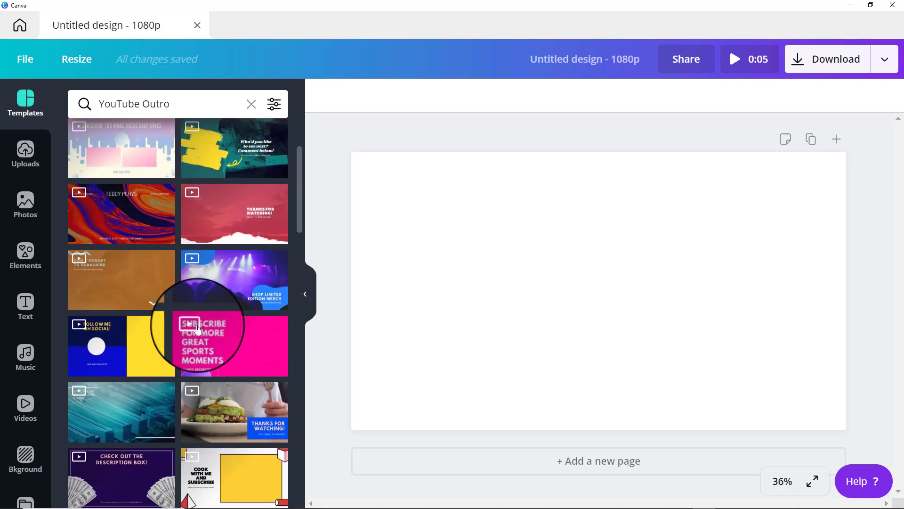
pyautogui.scroll(3, 198, 328)
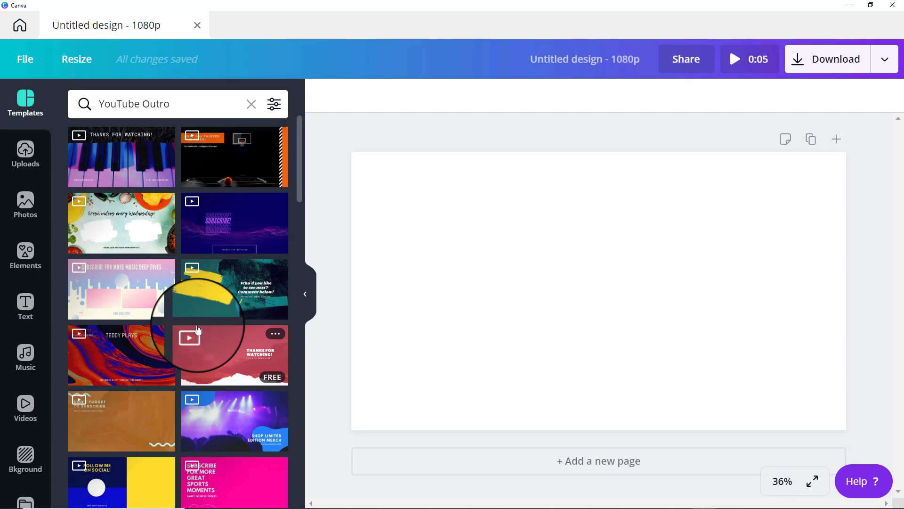
pyautogui.scroll(-8, 197, 330)
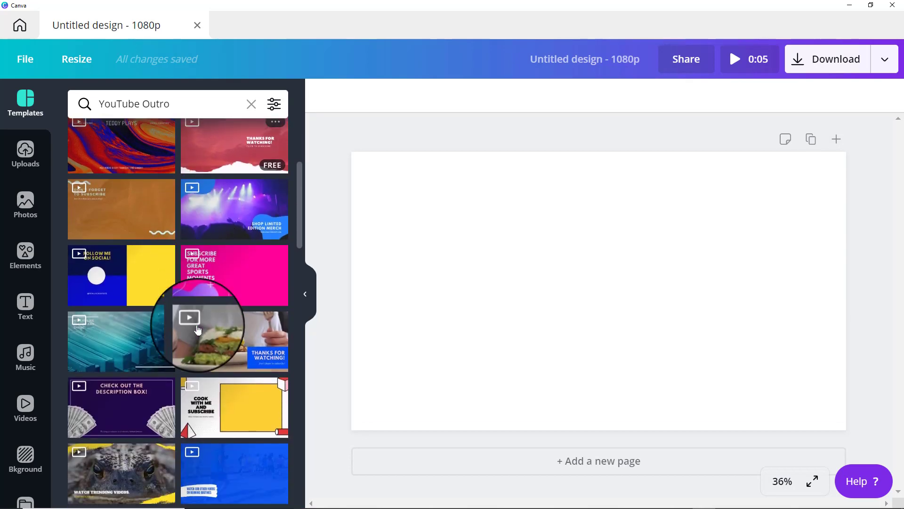
pyautogui.scroll(-10, 197, 330)
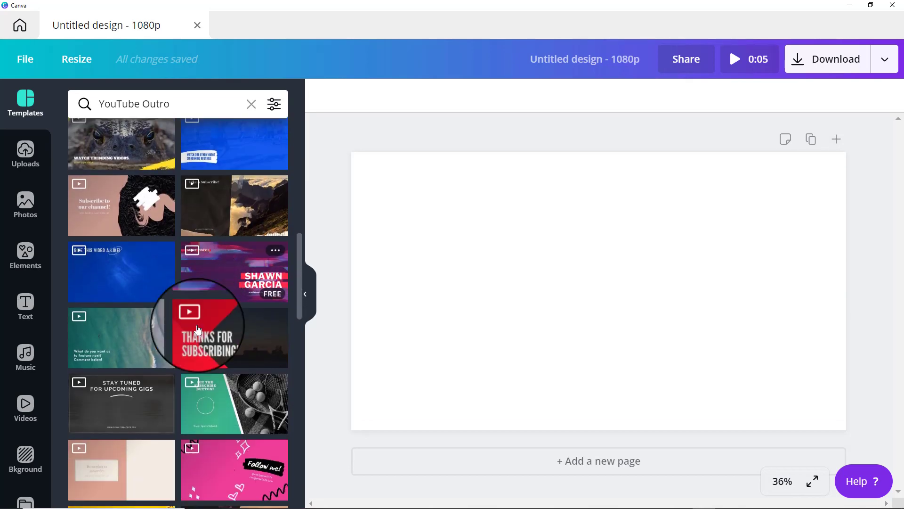
pyautogui.scroll(-5, 198, 330)
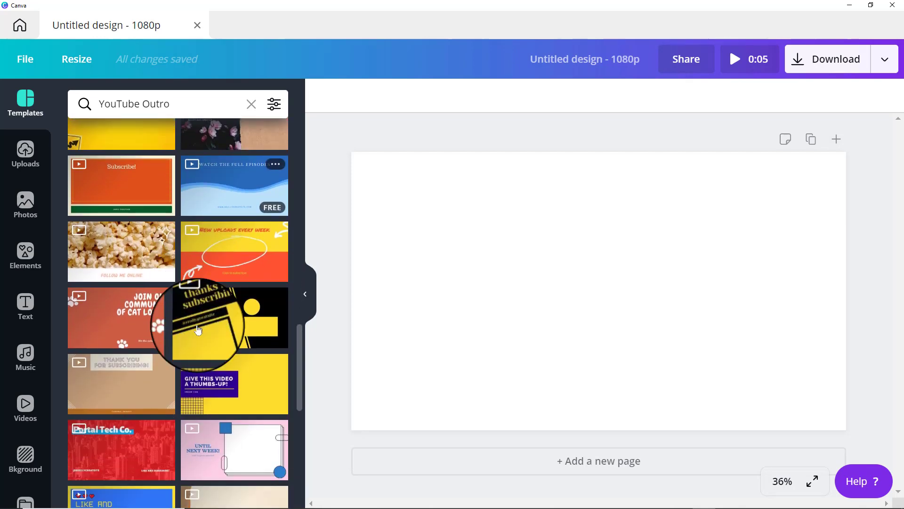
pyautogui.scroll(-8, 198, 328)
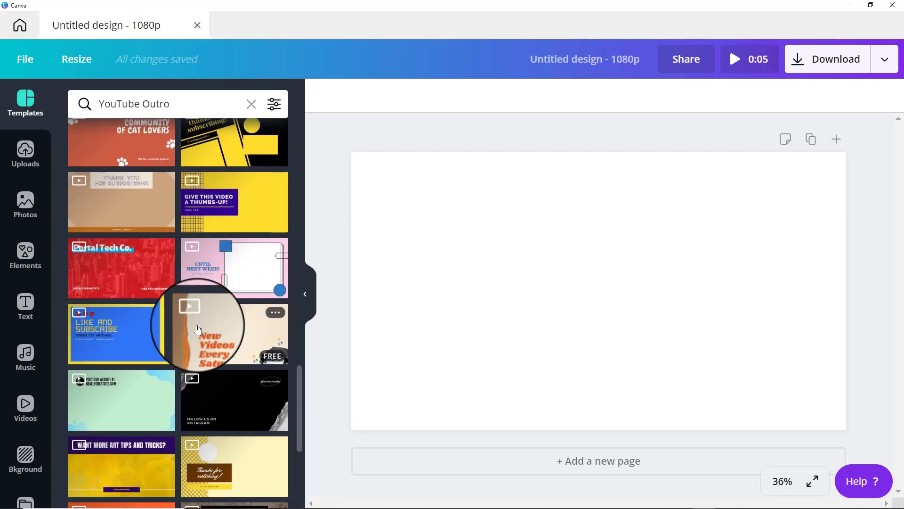
pyautogui.scroll(-7, 198, 329)
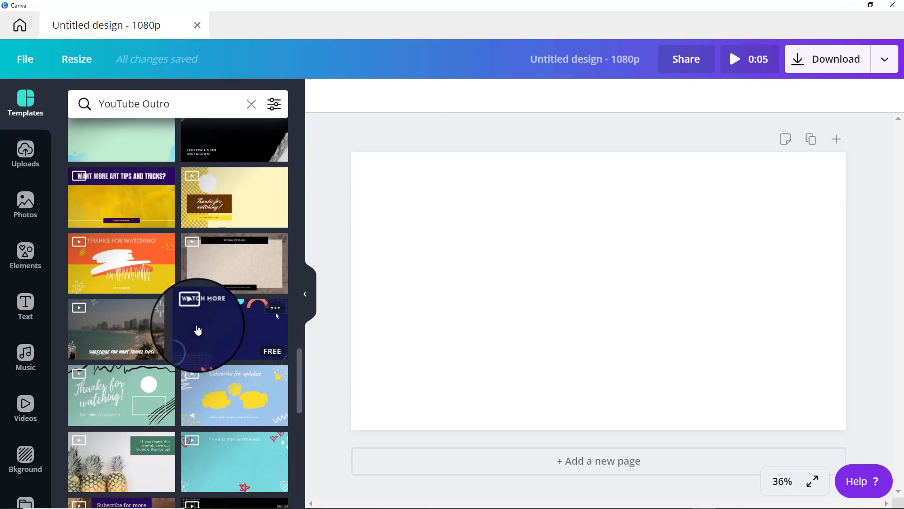
pyautogui.scroll(-2, 198, 330)
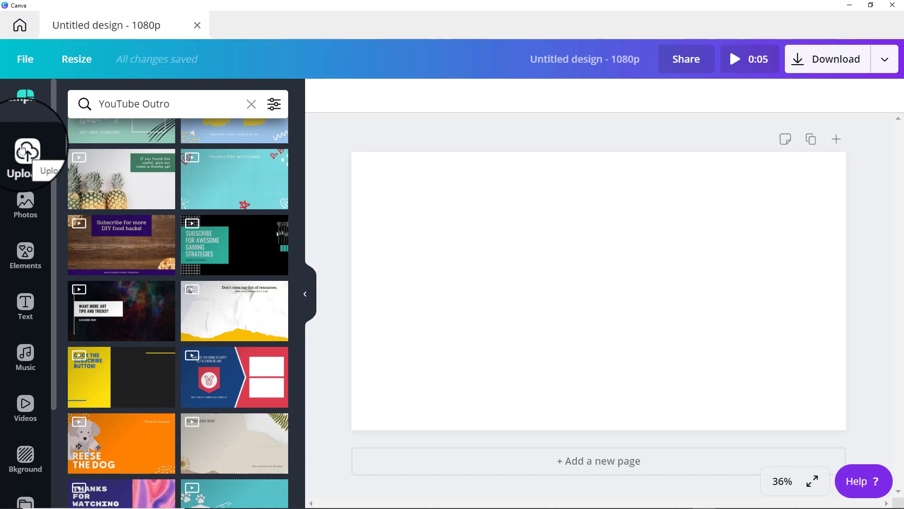
pyautogui.click(26, 204)
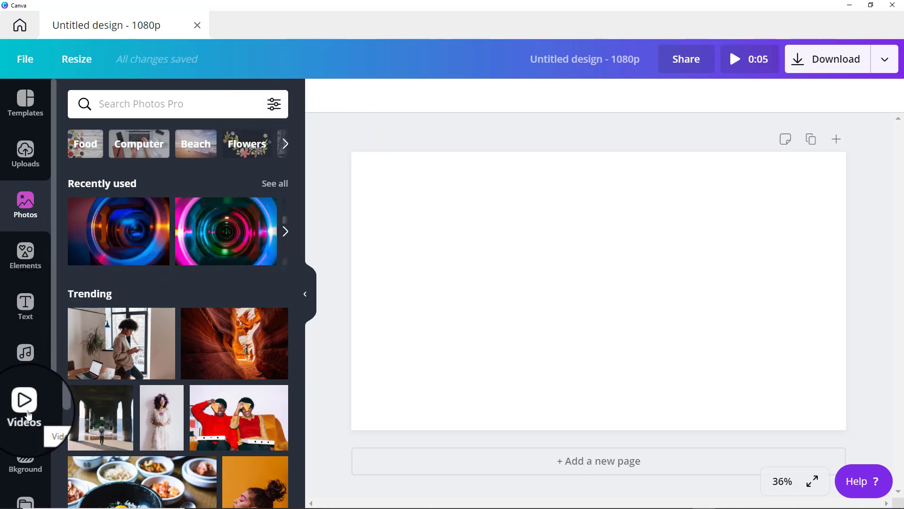
pyautogui.click(25, 403)
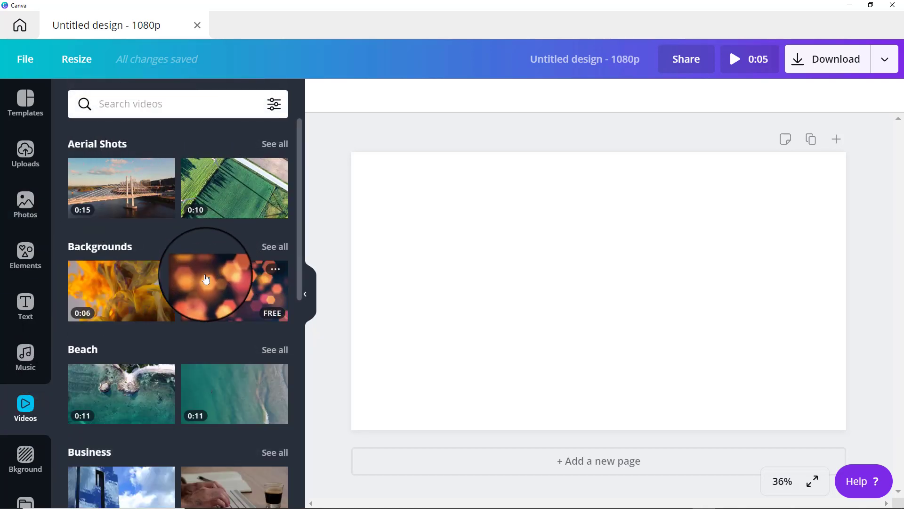
pyautogui.click(30, 208)
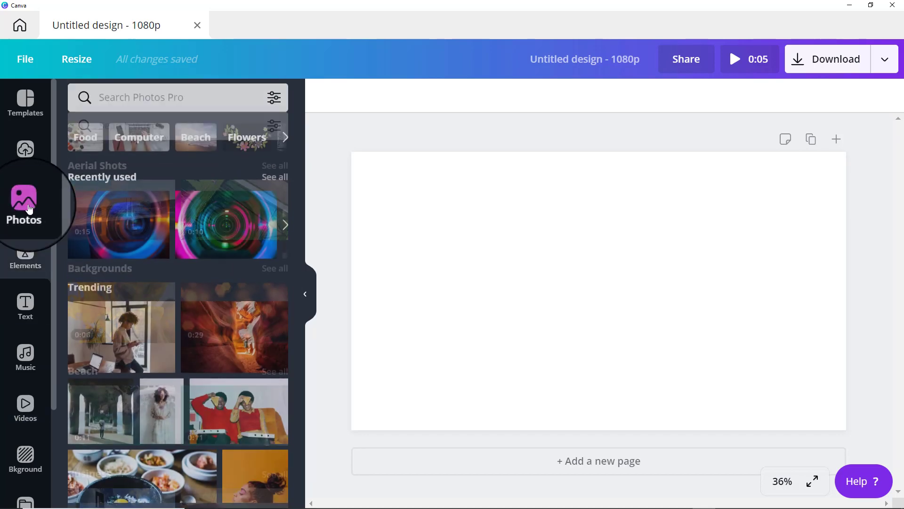
# Step: Add the uploaded director's chair photo with the clapperboard to the page and set it as the background
pyautogui.click(27, 150)
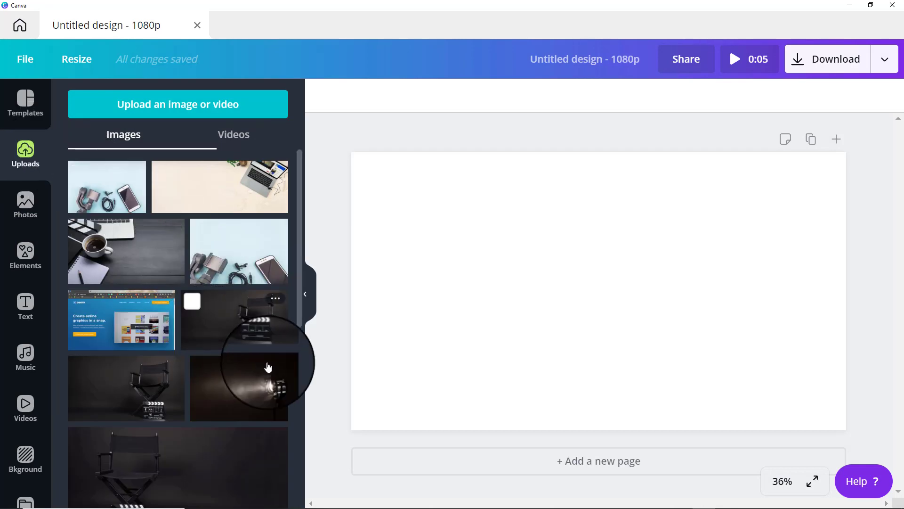
pyautogui.moveTo(129, 408)
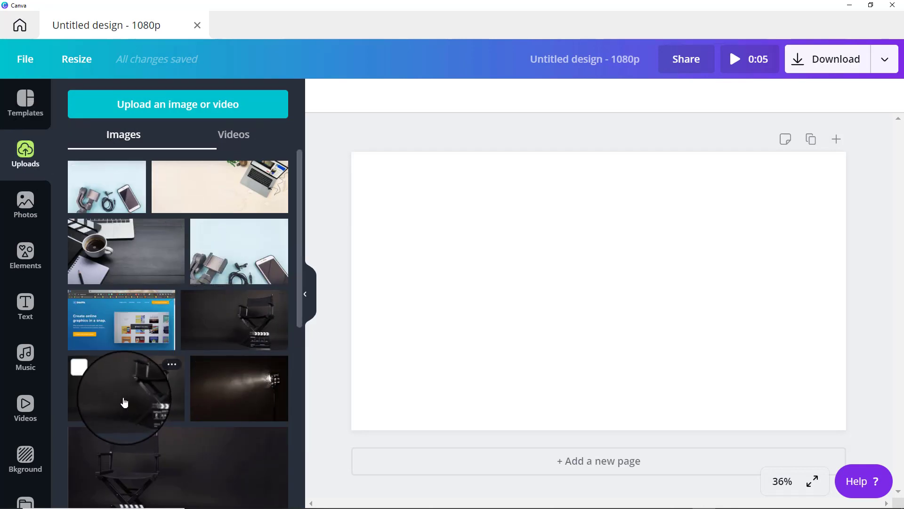
pyautogui.click(125, 401)
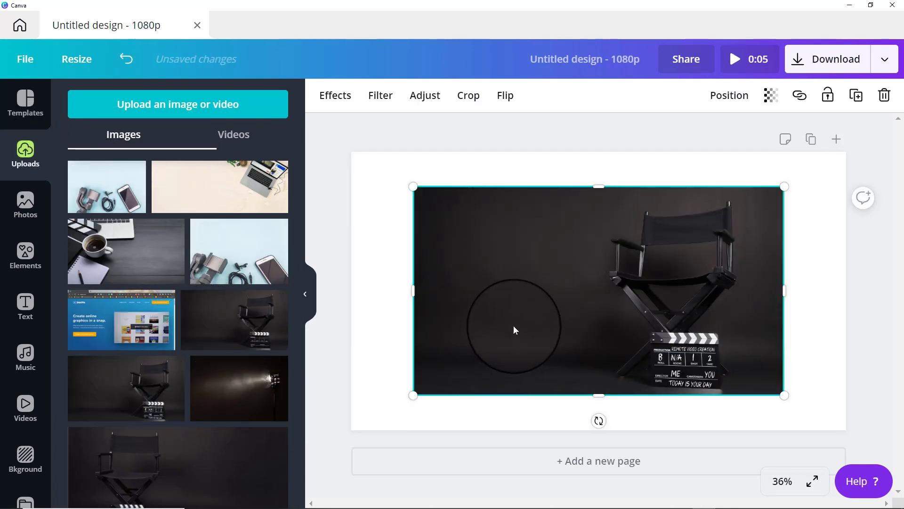
pyautogui.rightClick(508, 321)
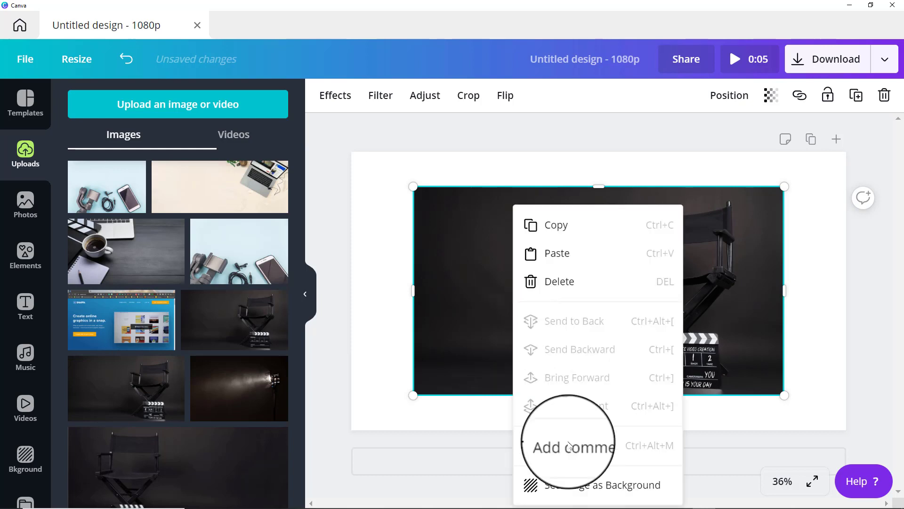
pyautogui.click(589, 487)
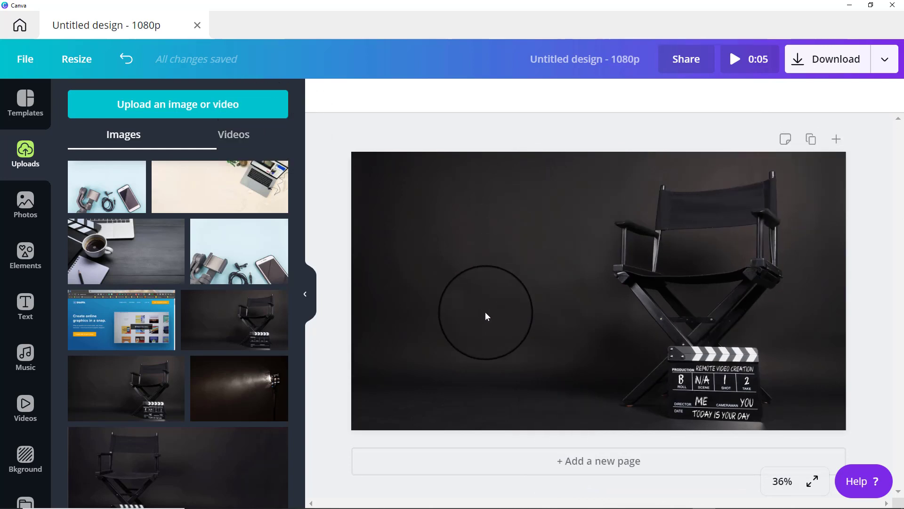
# Step: Detach the director's chair photo from the background and set it as the page background again
pyautogui.click(526, 309)
pyautogui.rightClick(528, 310)
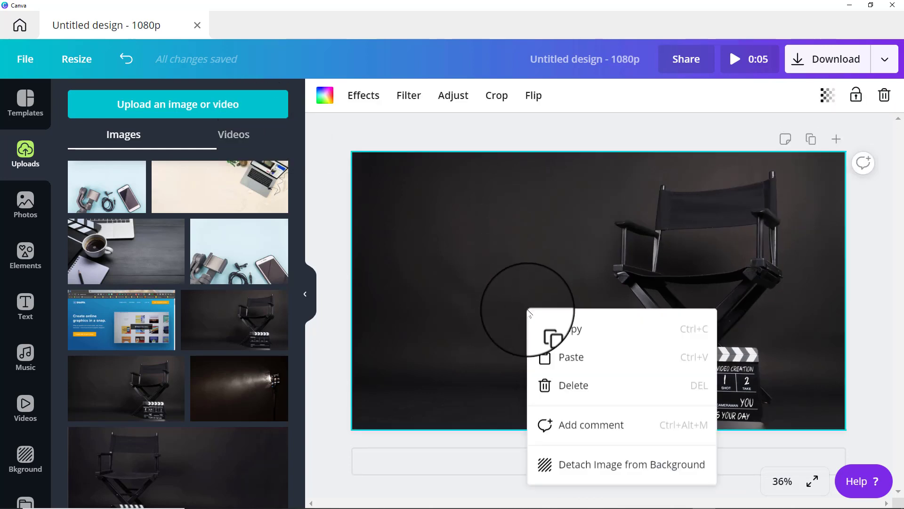
pyautogui.click(607, 464)
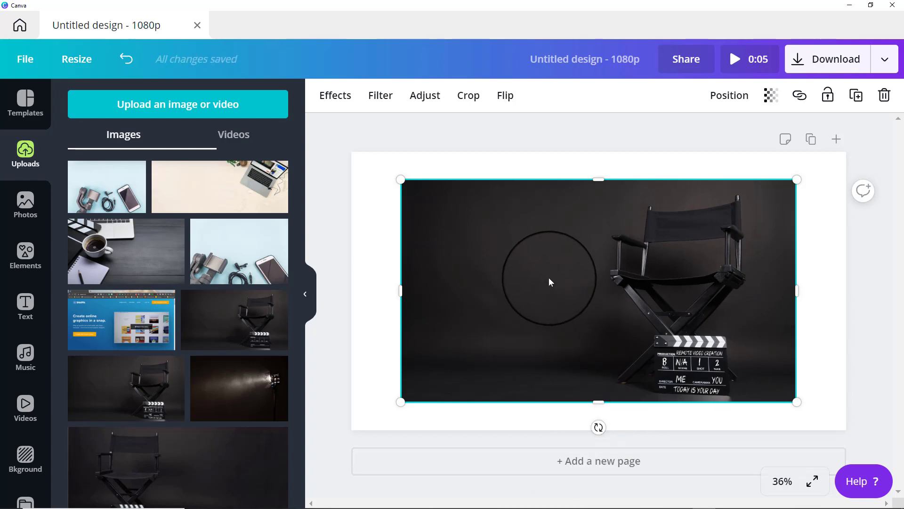
pyautogui.rightClick(549, 278)
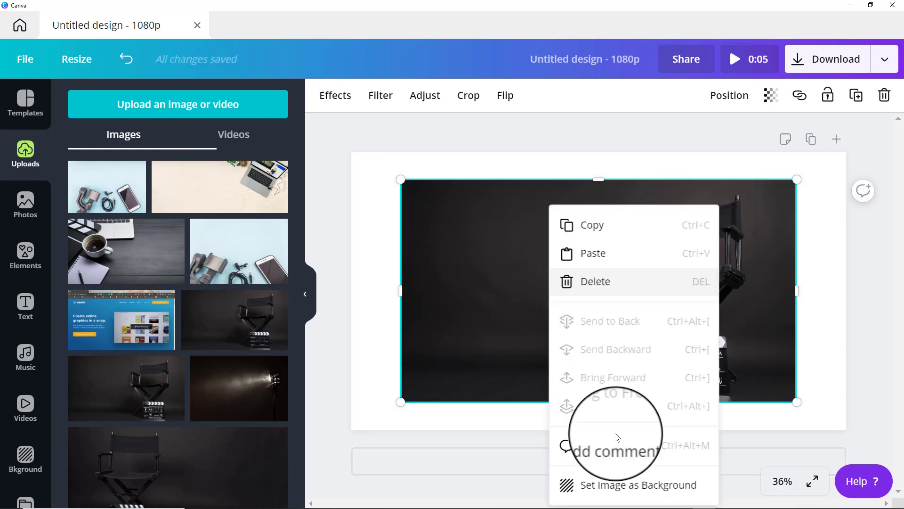
pyautogui.click(624, 483)
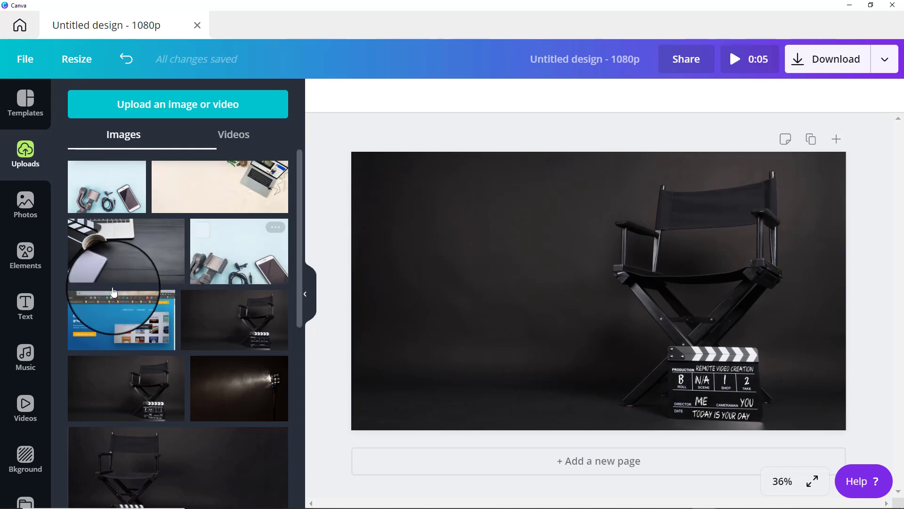
# Step: Add a square shape at the page's upper-left corner and stretch it to full page height and just over a third of its width
pyautogui.click(29, 269)
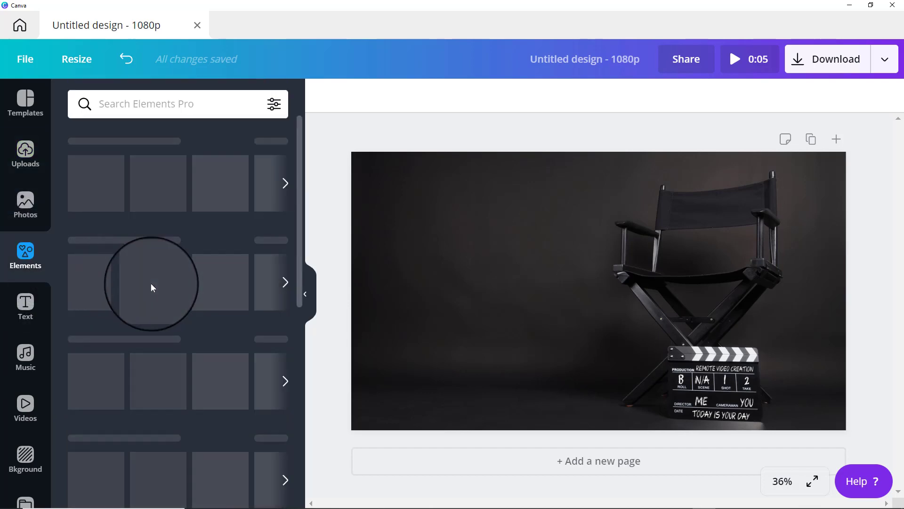
pyautogui.scroll(-3, 237, 328)
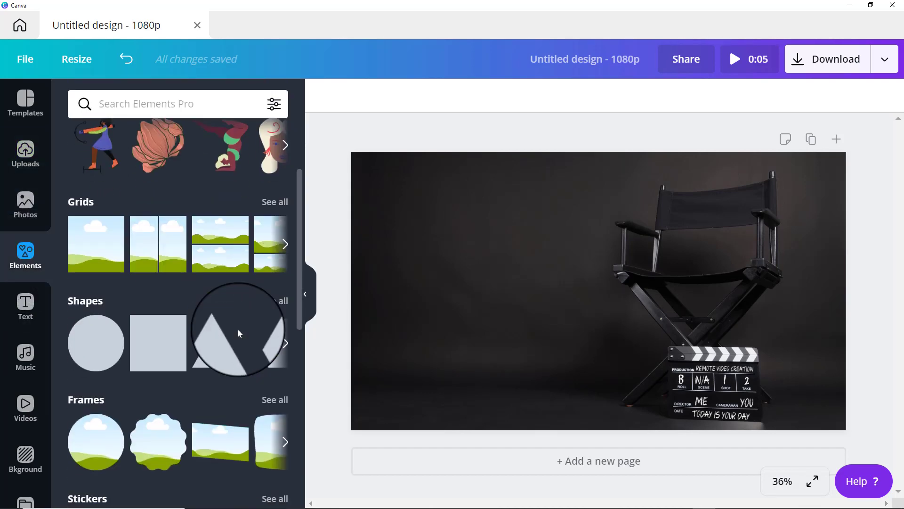
pyautogui.click(270, 297)
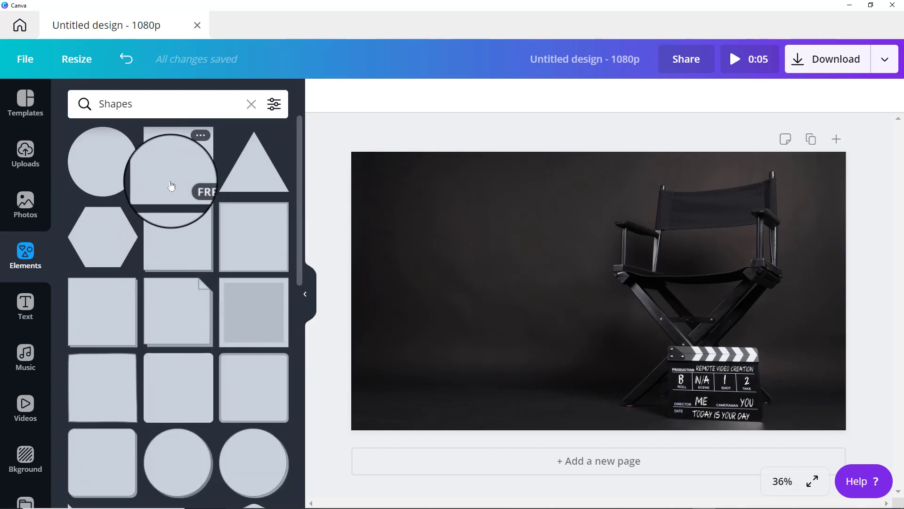
pyautogui.click(172, 182)
pyautogui.moveTo(573, 317); pyautogui.dragTo(409, 267)
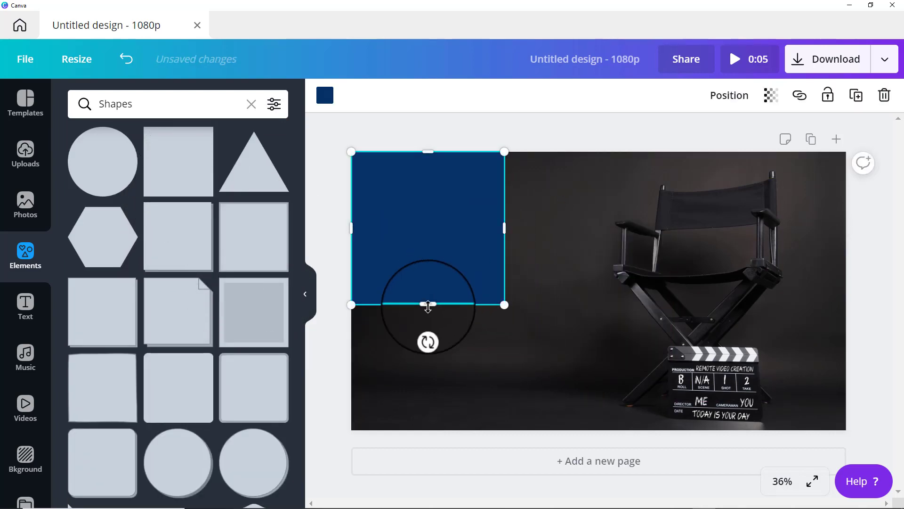
pyautogui.moveTo(428, 309); pyautogui.dragTo(445, 414)
pyautogui.moveTo(504, 293); pyautogui.dragTo(530, 291)
# Step: Recolour the rectangle with the orange from the brand palette and widen it slightly towards the chair
pyautogui.click(325, 96)
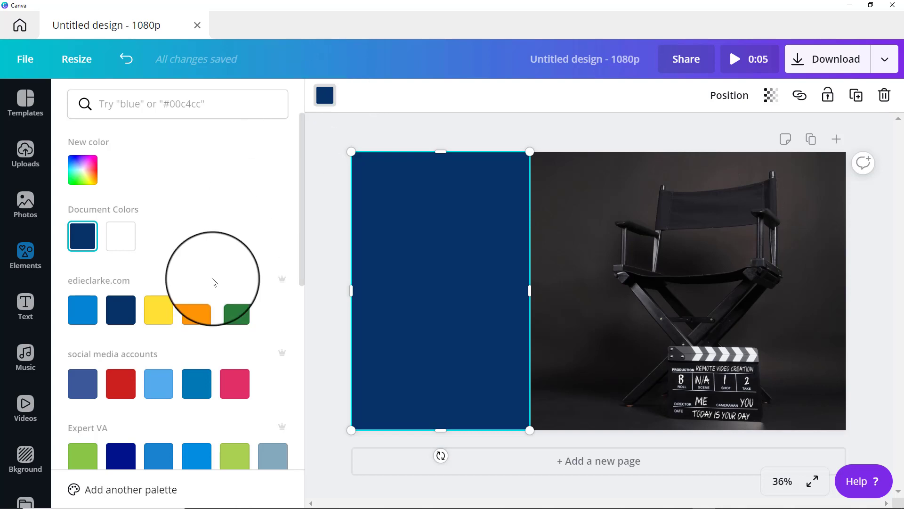
pyautogui.click(197, 309)
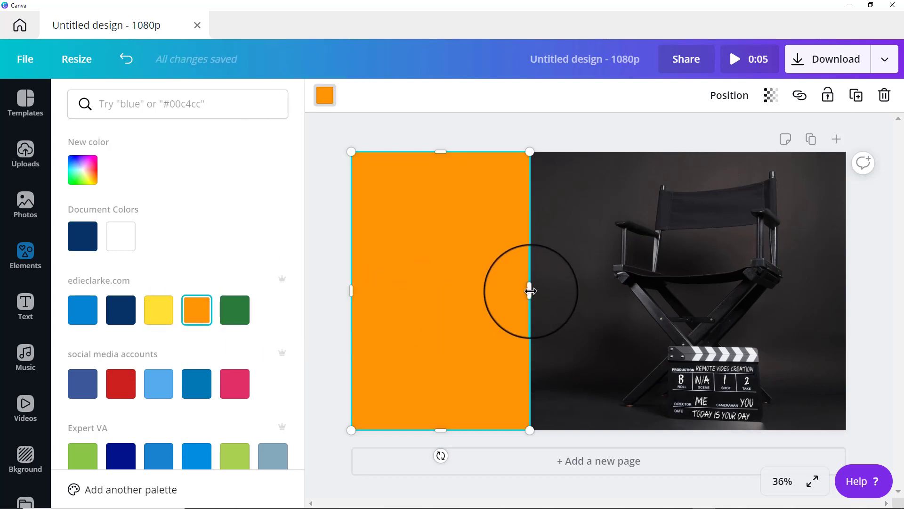
pyautogui.moveTo(534, 291); pyautogui.dragTo(536, 291)
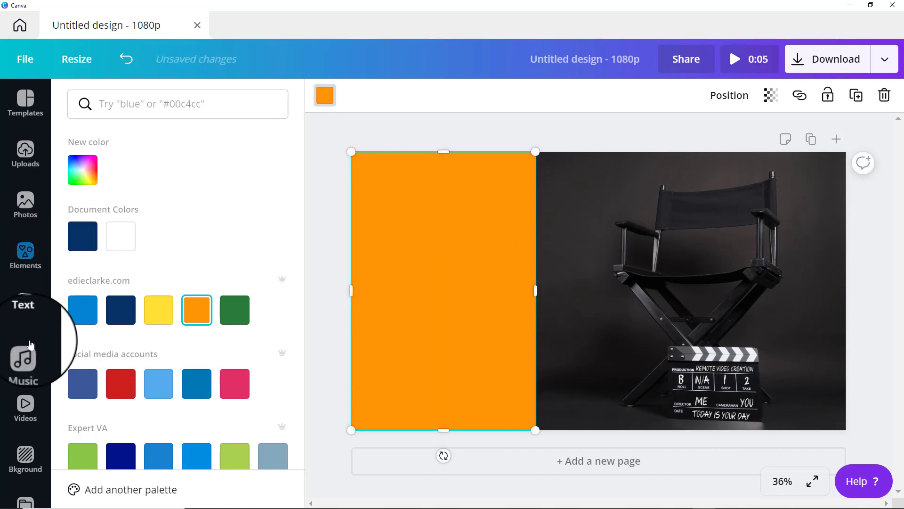
# Step: Add a heading reading "Thanks for Watching" and place it near the page's upper edge over the dark photo
pyautogui.click(26, 311)
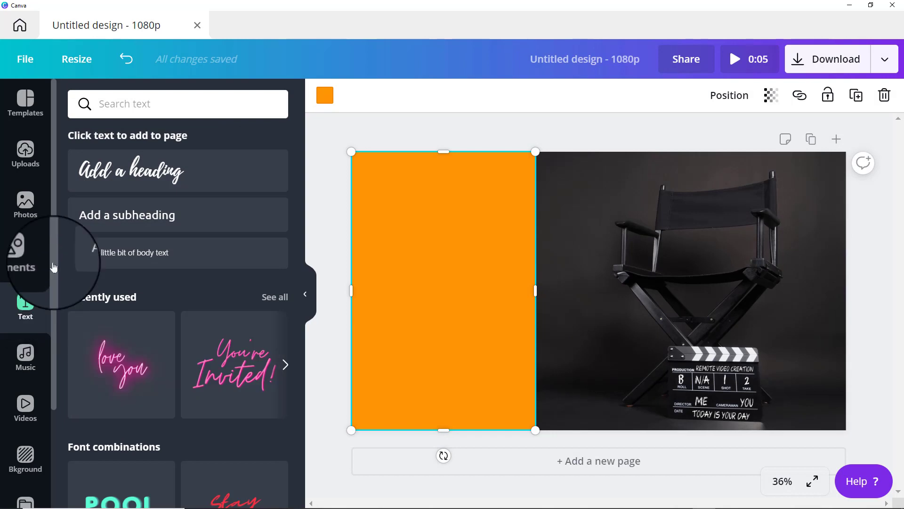
pyautogui.click(145, 177)
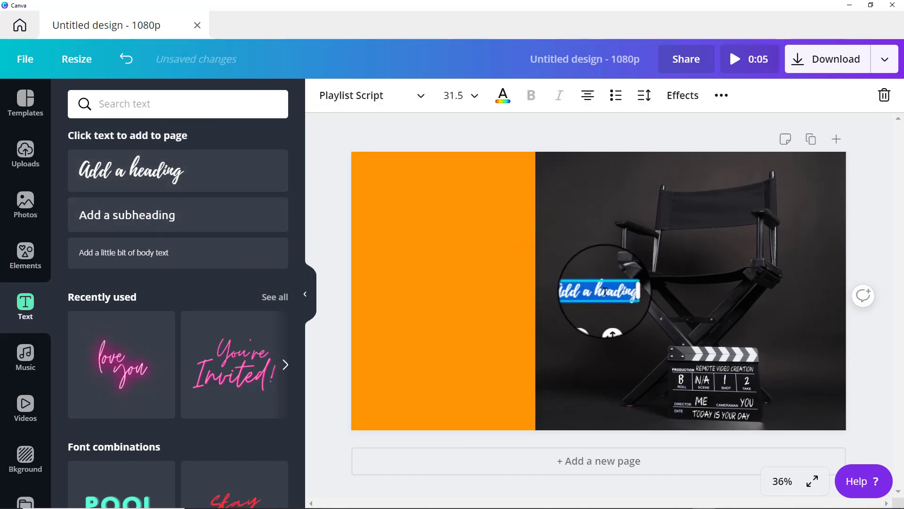
pyautogui.moveTo(608, 322); pyautogui.dragTo(638, 206)
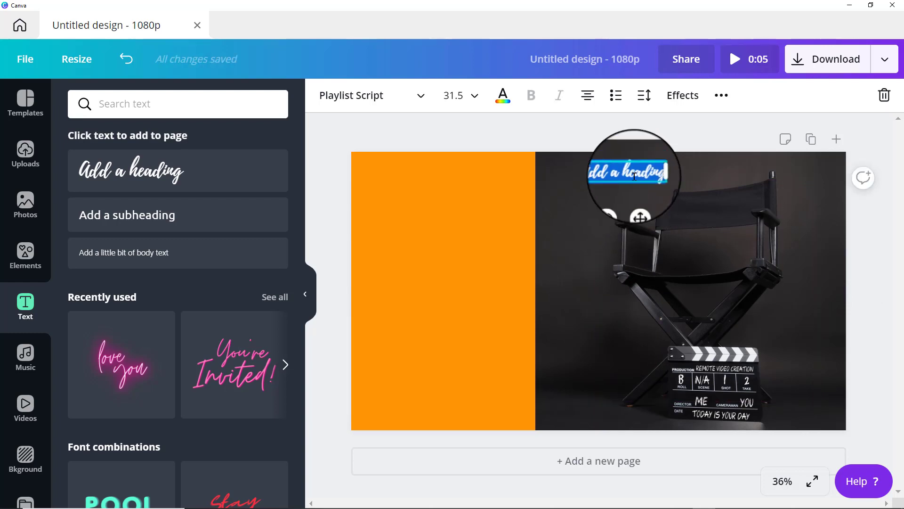
pyautogui.write('Thanks for Watching')
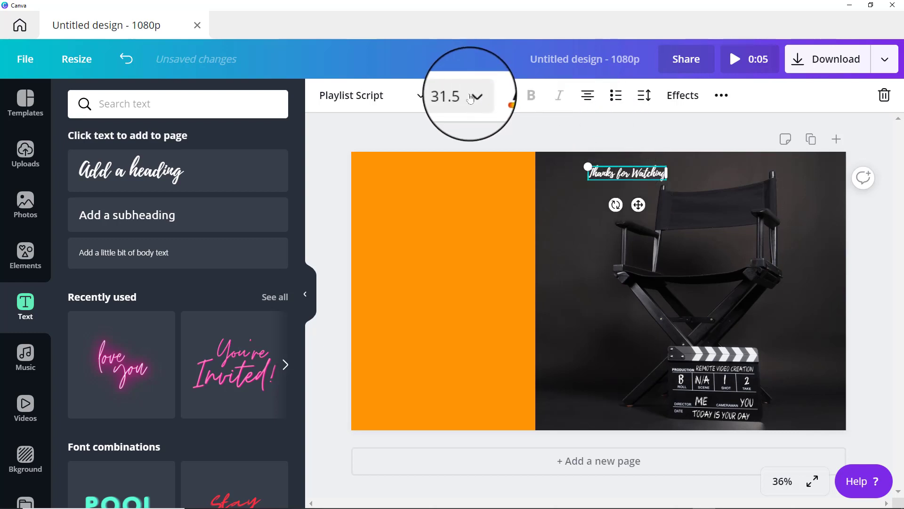
# Step: Set the heading's font size to 80 and move it off the orange panel to above the chair
pyautogui.click(453, 96)
pyautogui.scroll(-5, 480, 307)
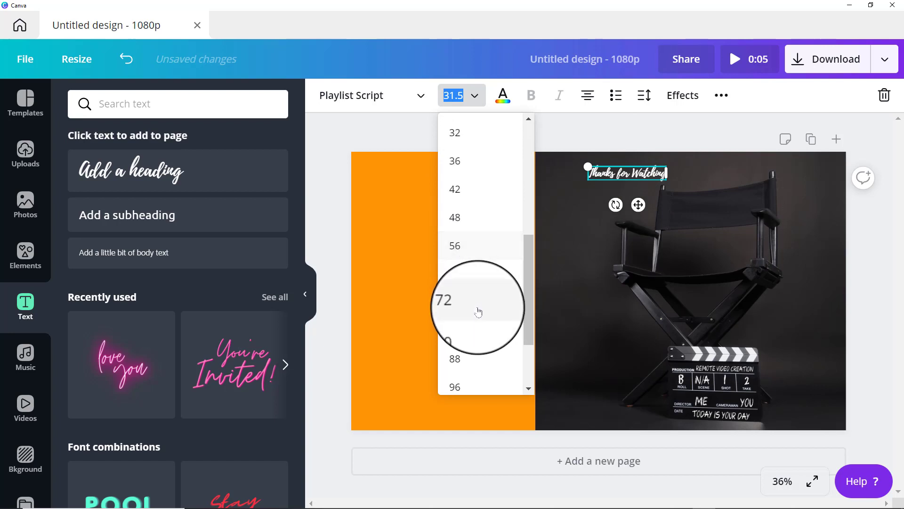
pyautogui.click(465, 332)
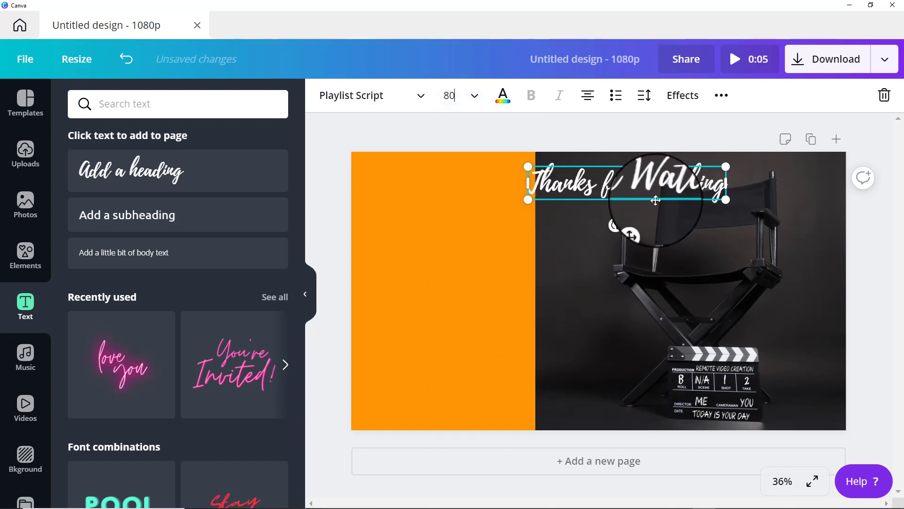
pyautogui.moveTo(641, 220); pyautogui.dragTo(709, 219)
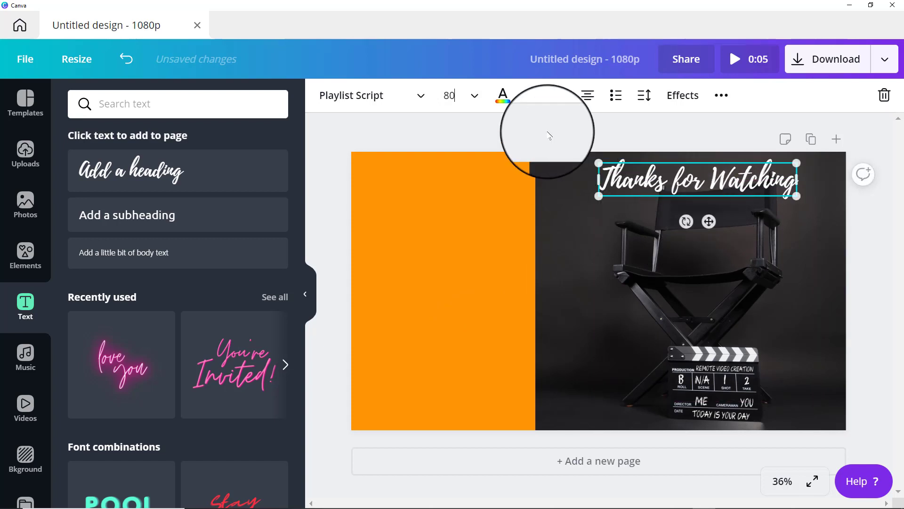
# Step: Reduce the heading's font size to 72 and further to 64, and centre it above the chair's backrest
pyautogui.click(451, 96)
pyautogui.click(470, 232)
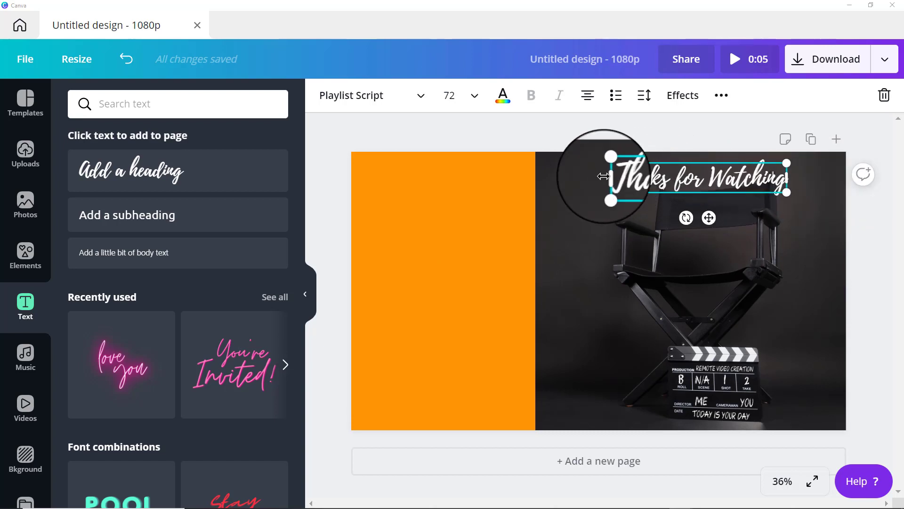
pyautogui.click(474, 96)
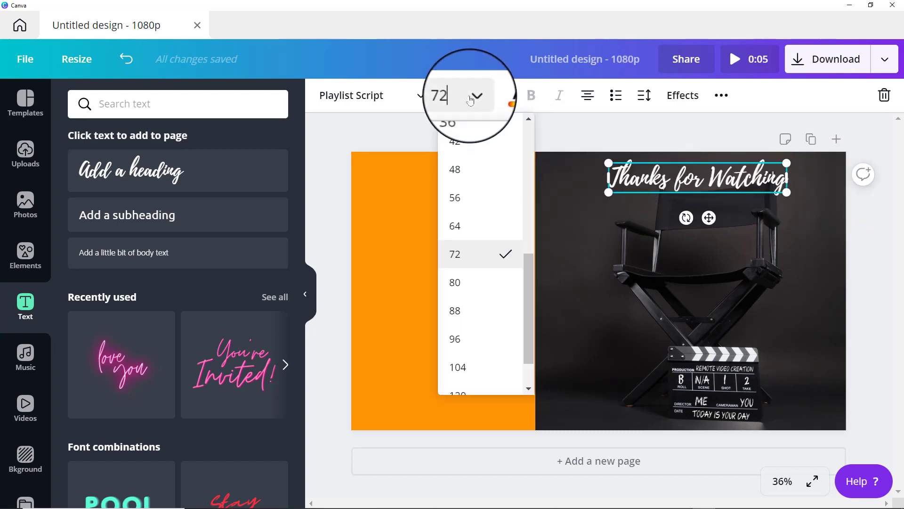
pyautogui.click(475, 230)
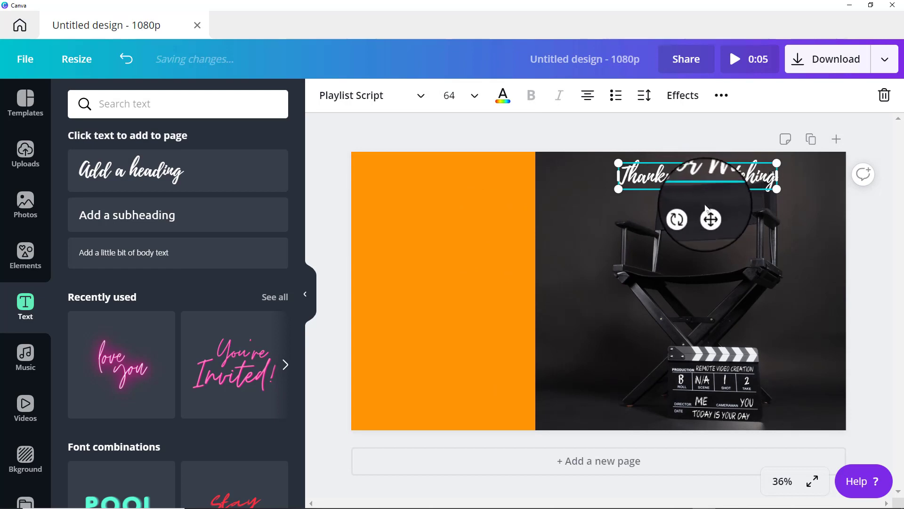
pyautogui.moveTo(706, 208); pyautogui.dragTo(724, 212)
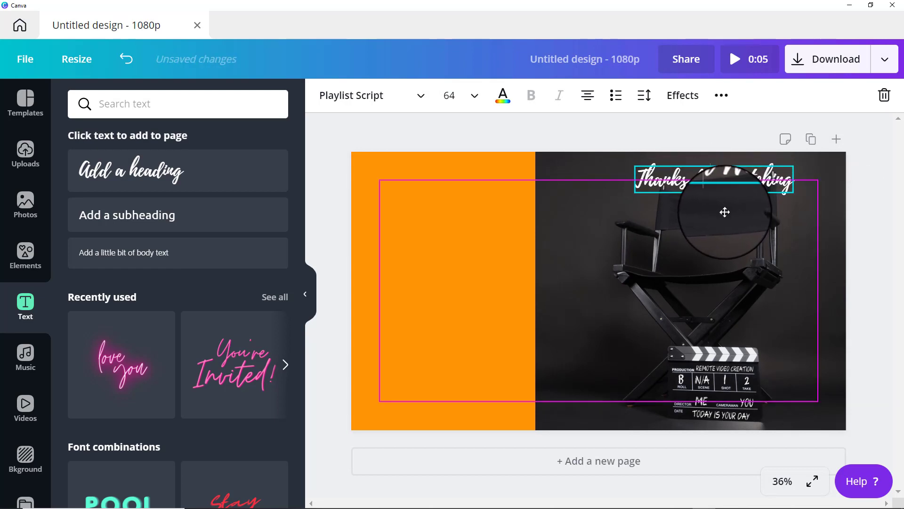
pyautogui.moveTo(724, 212); pyautogui.dragTo(723, 213)
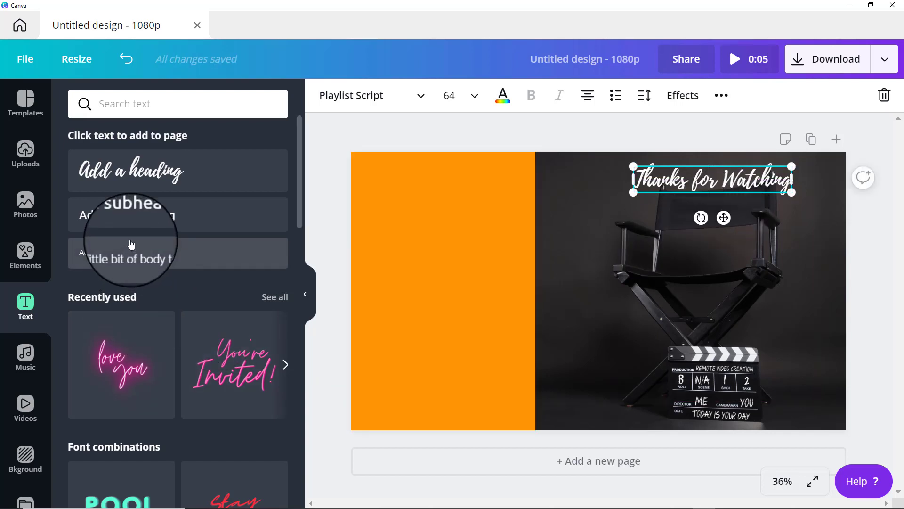
# Step: Add a subheading reading "NEW VIDEO EVERY THURSDAY" at font size 28, centred near the lower edge of the orange rectangle
pyautogui.click(151, 215)
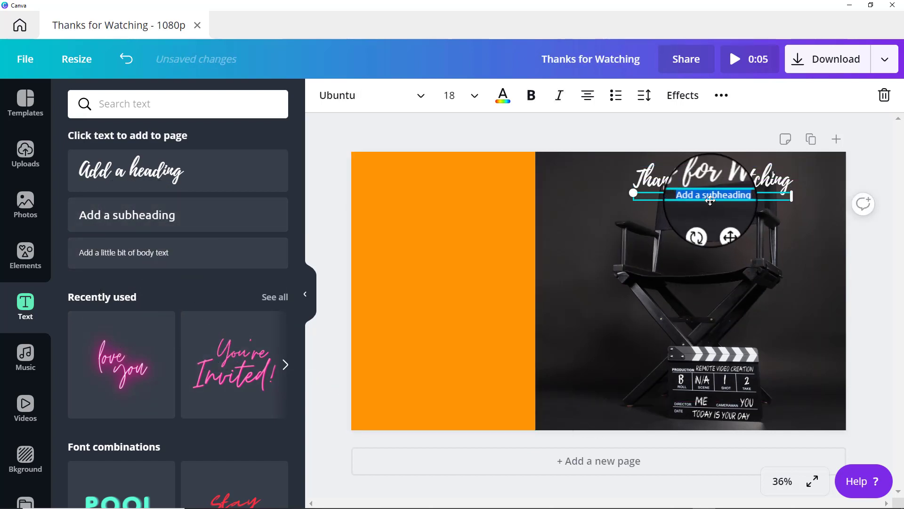
pyautogui.moveTo(701, 285); pyautogui.dragTo(450, 440)
pyautogui.doubleClick(448, 406)
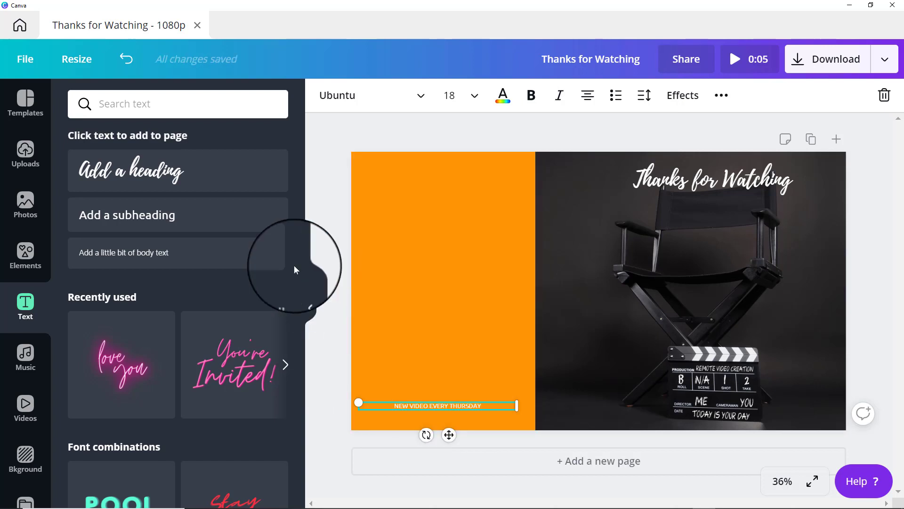
pyautogui.click(473, 96)
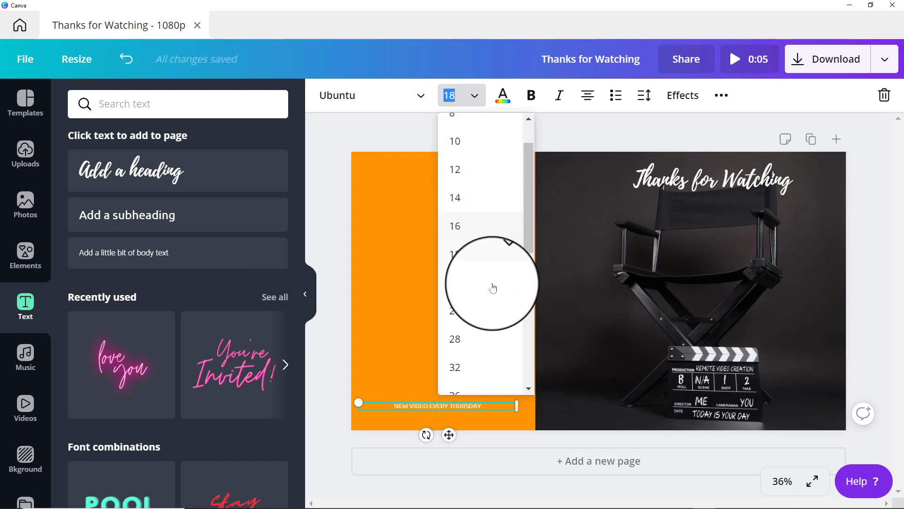
pyautogui.click(474, 339)
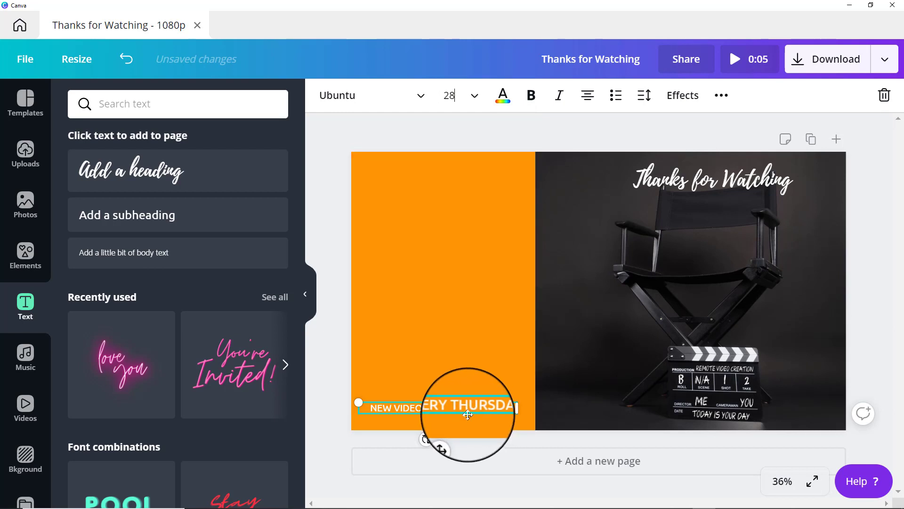
pyautogui.moveTo(455, 441); pyautogui.dragTo(458, 444)
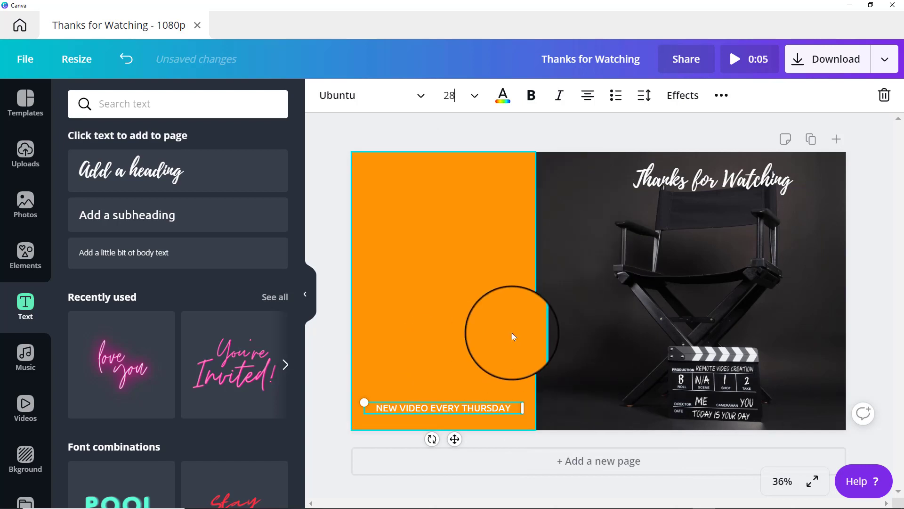
# Step: Widen the orange rectangle slightly further towards the chair
pyautogui.click(534, 293)
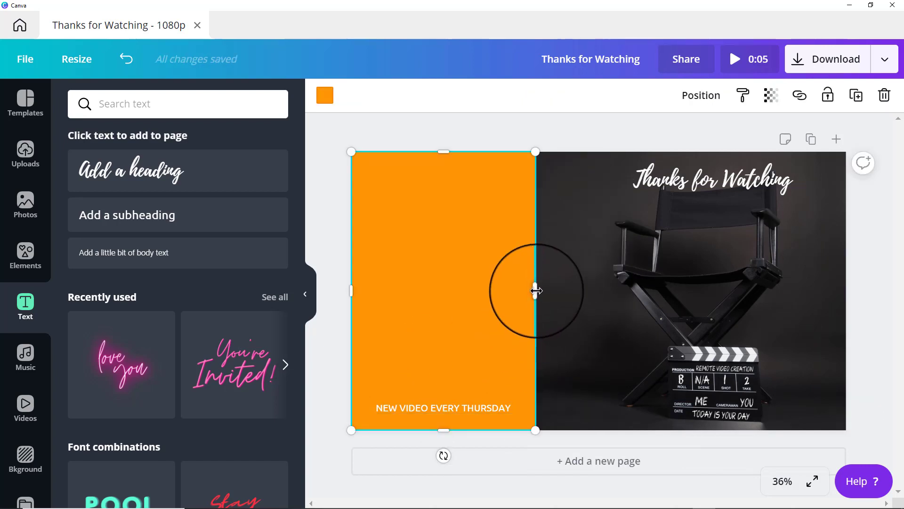
pyautogui.moveTo(536, 290); pyautogui.dragTo(544, 292)
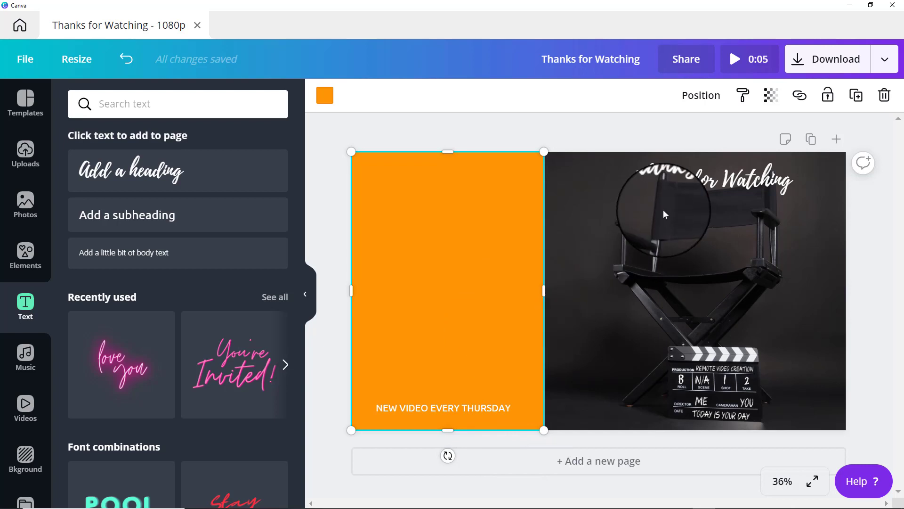
# Step: Examine the adjustment, filter and crop options for the background photo without changing it
pyautogui.click(642, 208)
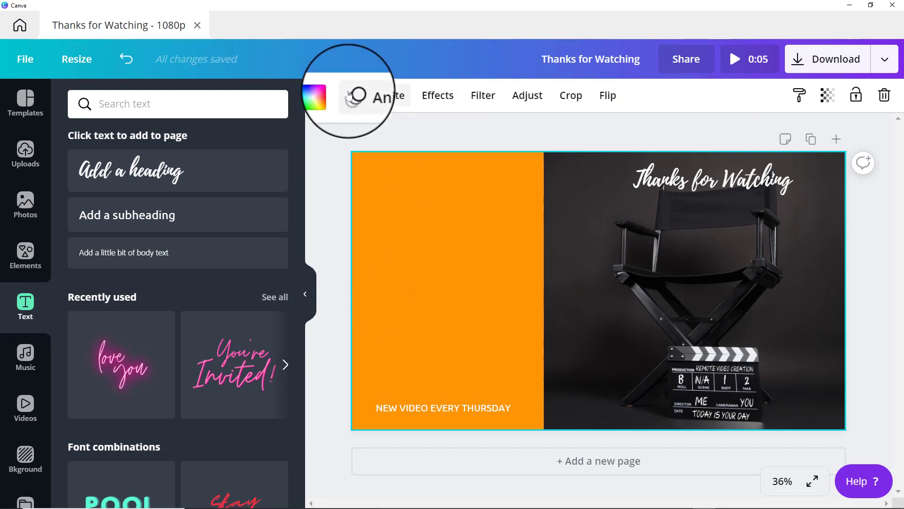
pyautogui.click(527, 100)
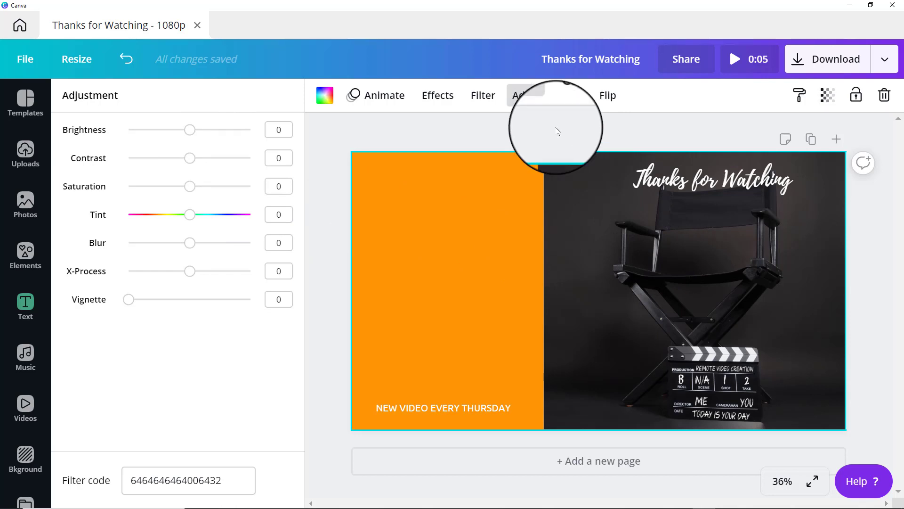
pyautogui.click(483, 97)
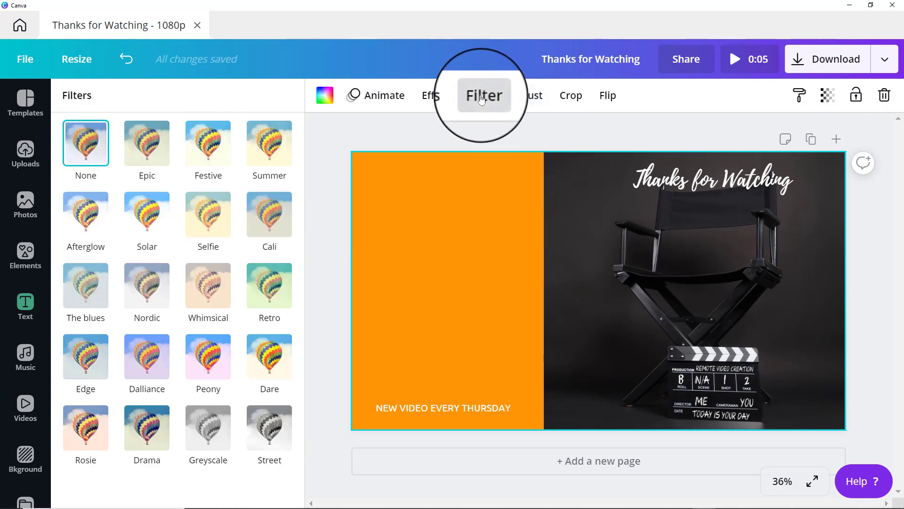
pyautogui.click(570, 96)
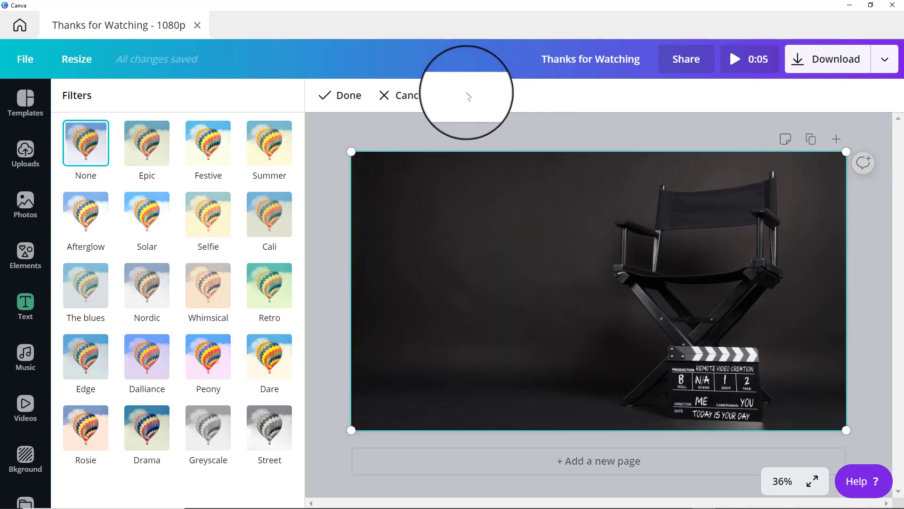
pyautogui.click(409, 95)
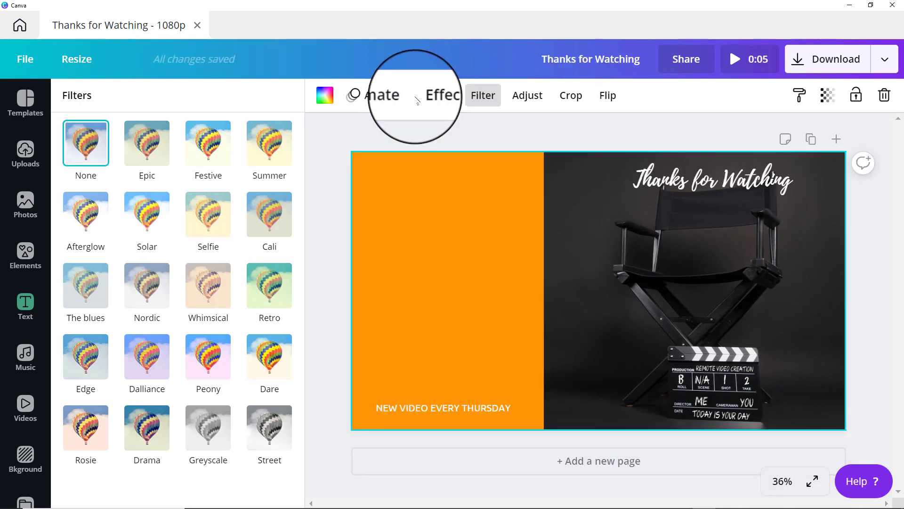
# Step: Try flipping the background photo vertically and horizontally and restore its original orientation
pyautogui.click(614, 104)
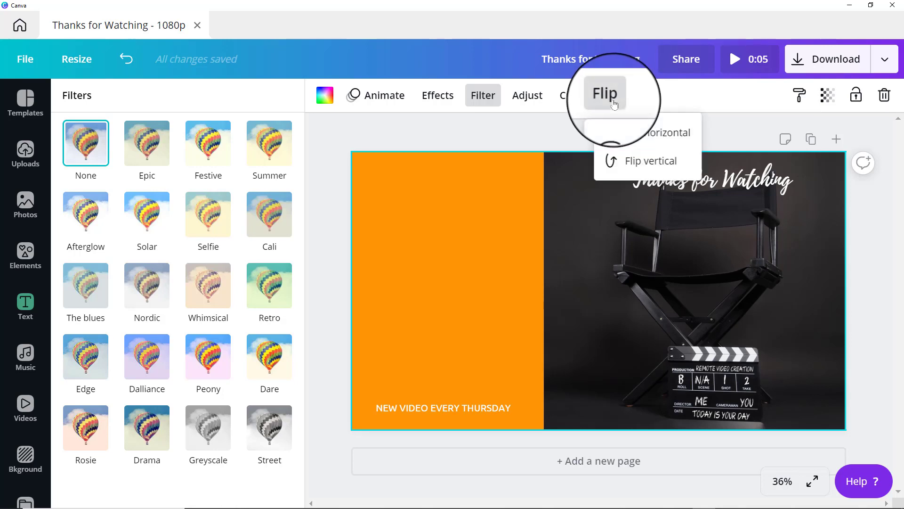
pyautogui.click(646, 166)
pyautogui.click(626, 136)
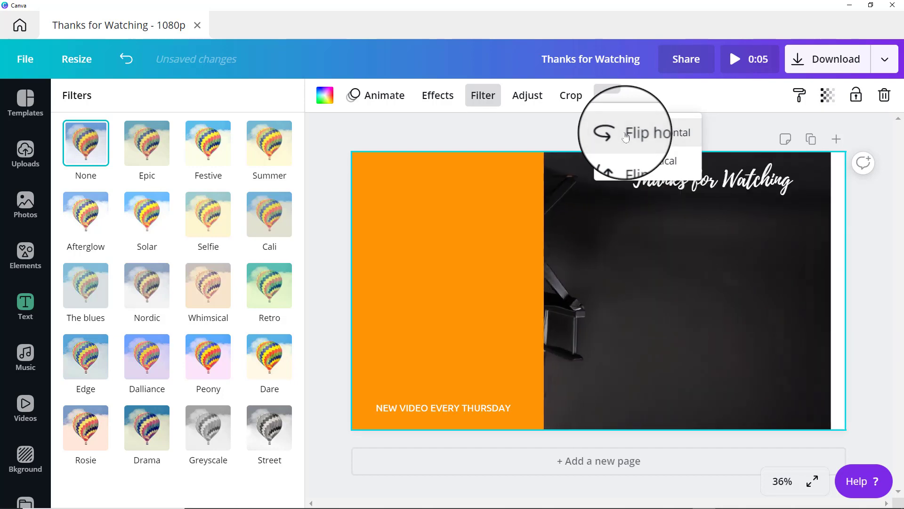
pyautogui.click(629, 134)
pyautogui.click(645, 162)
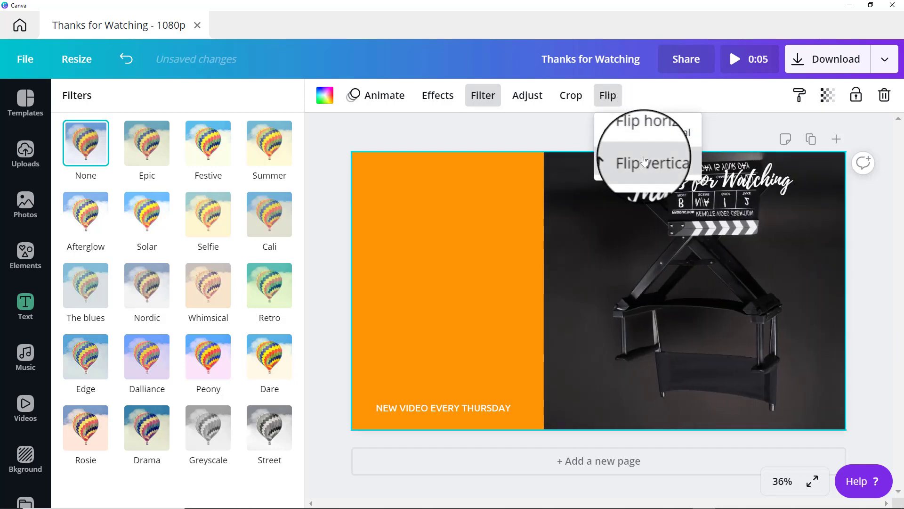
pyautogui.click(533, 126)
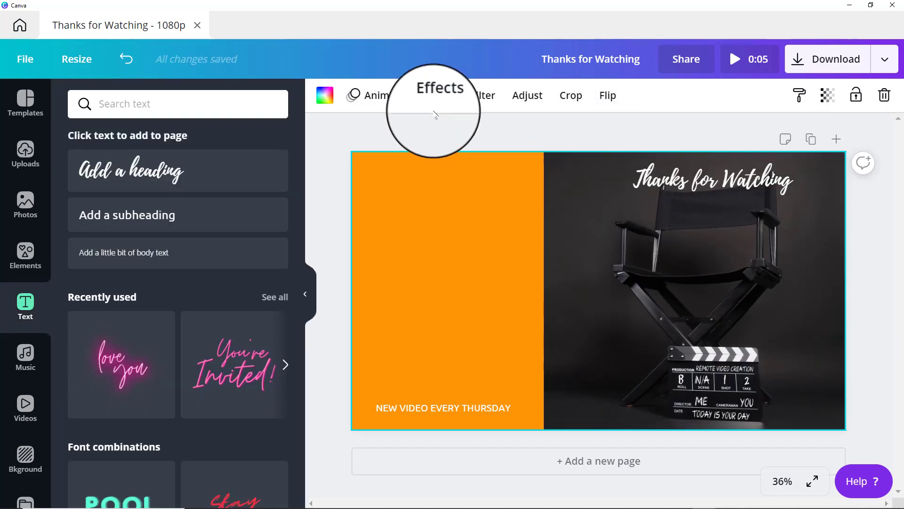
# Step: Examine the image effects offered for the background photo, from Duotone and Bad TV to Pixelate
pyautogui.click(439, 100)
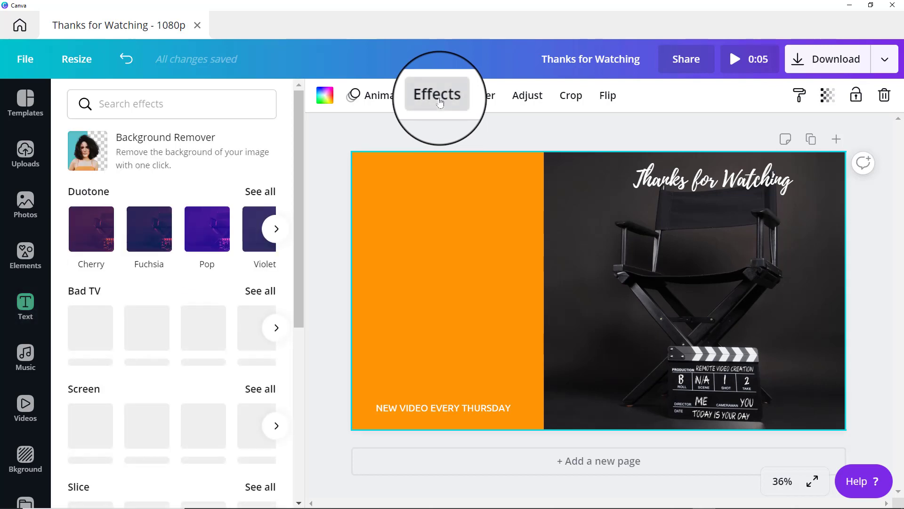
pyautogui.scroll(-2, 233, 214)
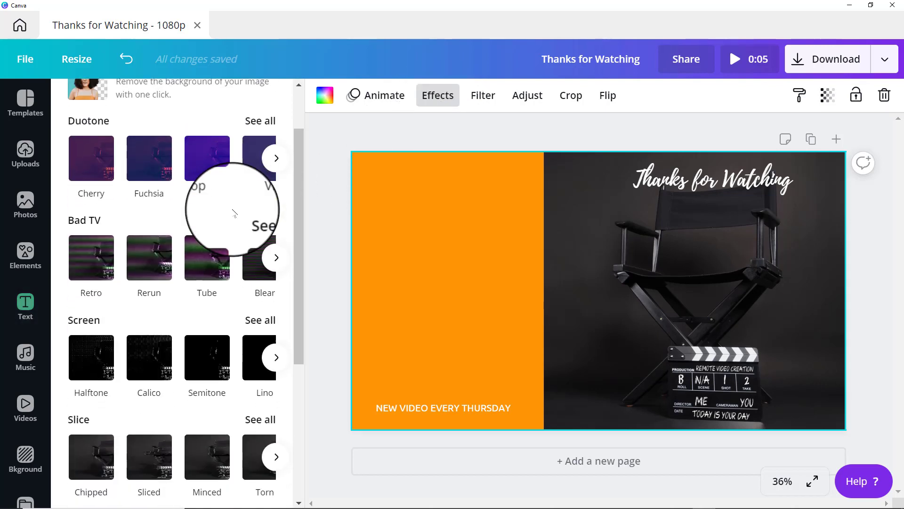
pyautogui.scroll(-5, 233, 214)
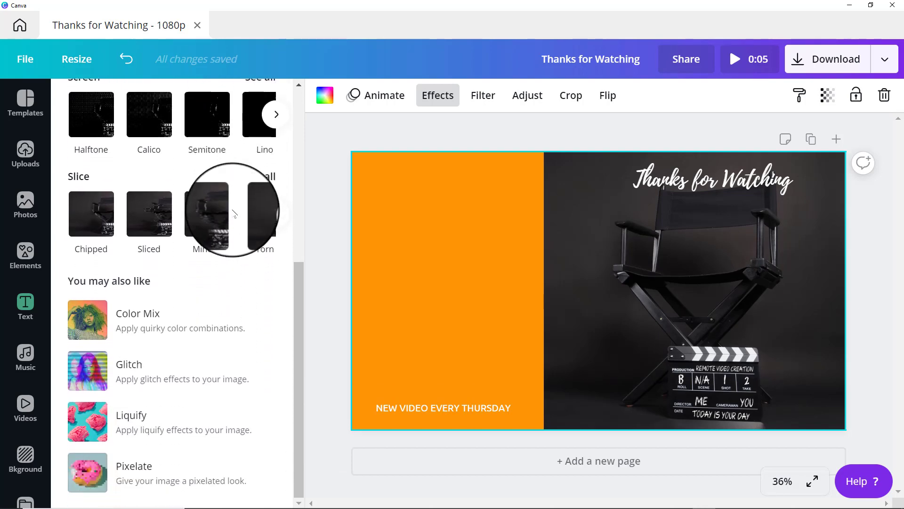
pyautogui.scroll(7, 234, 213)
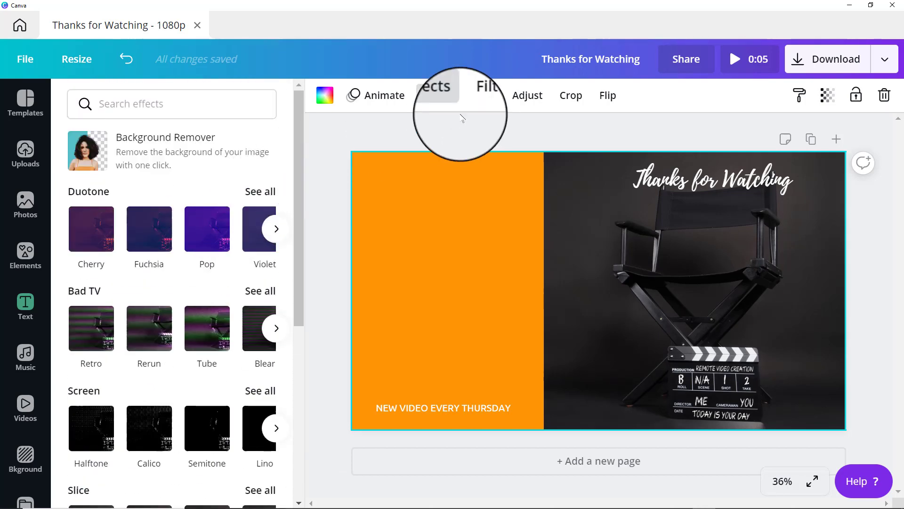
# Step: Try the Baseline animation on the page and apply the Neon animation instead
pyautogui.click(396, 105)
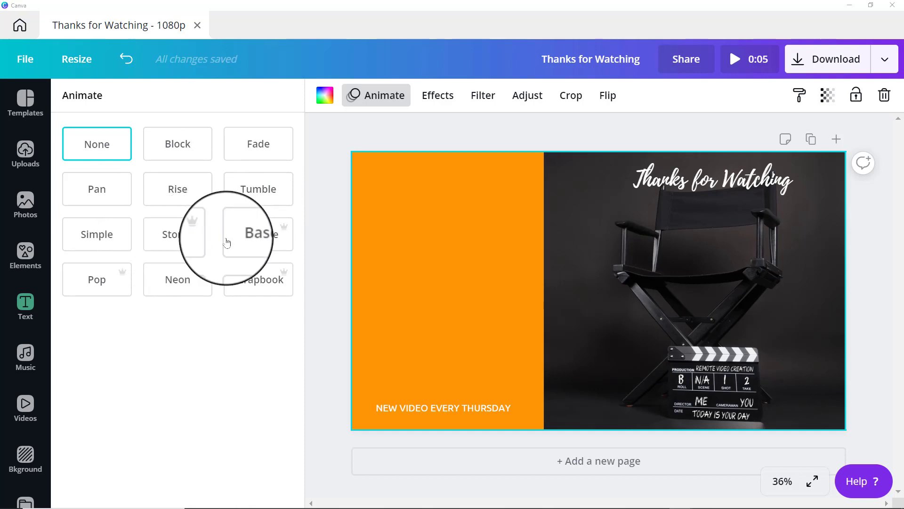
pyautogui.click(257, 242)
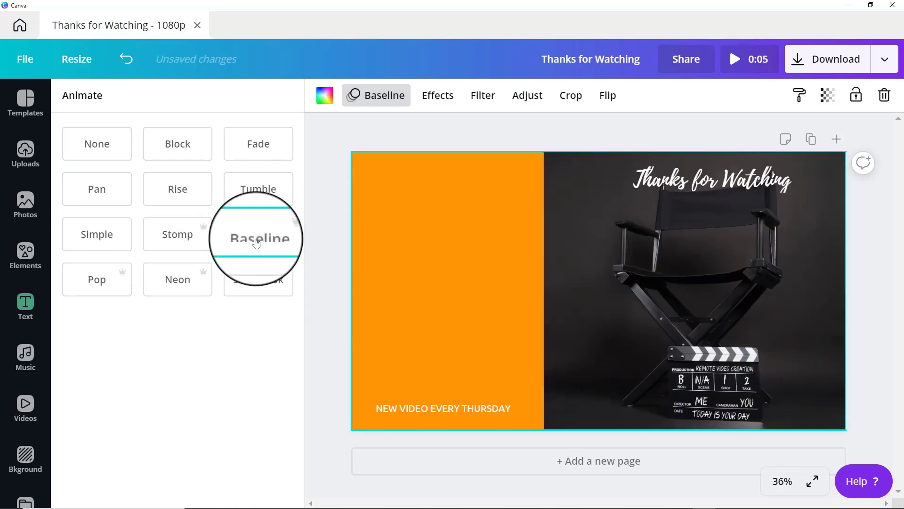
pyautogui.click(192, 283)
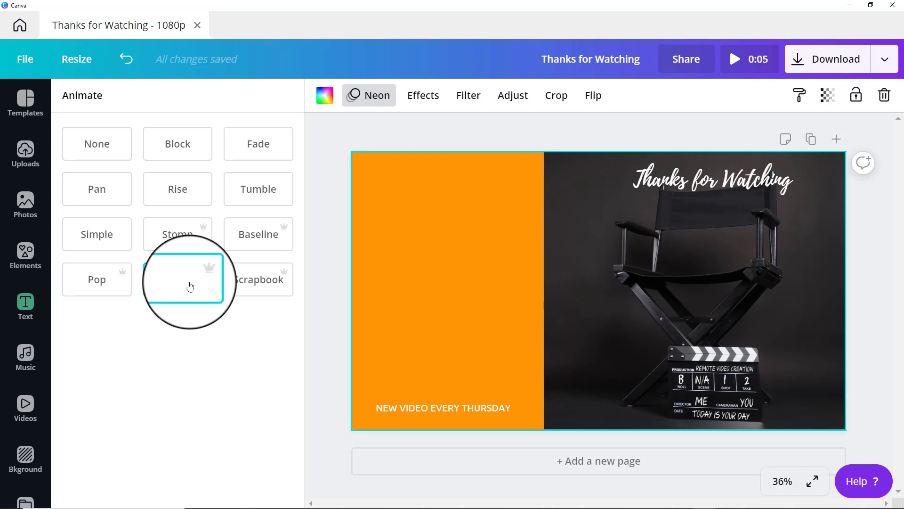
# Step: Look through the music library's categories, from Epic and Travel to Sad and Ambient, and return to the Cinematic group
pyautogui.moveTo(450, 338); pyautogui.dragTo(492, 338)
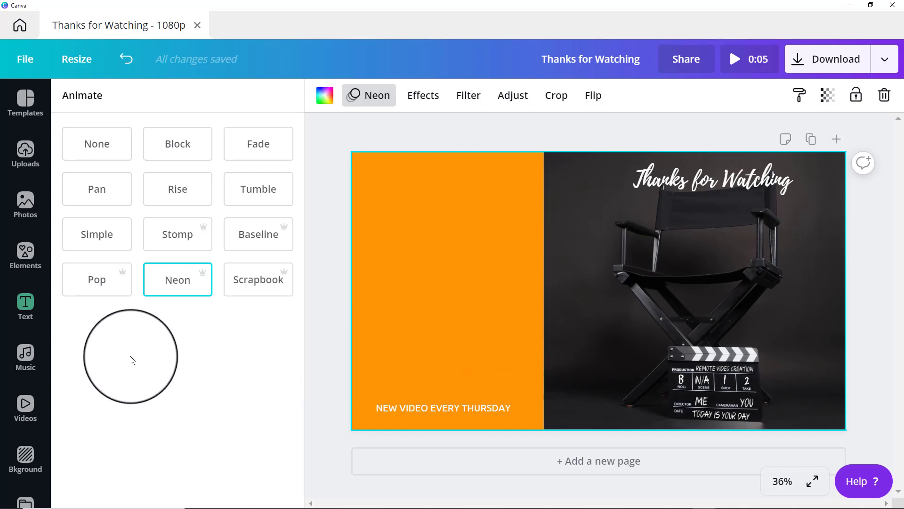
pyautogui.click(28, 360)
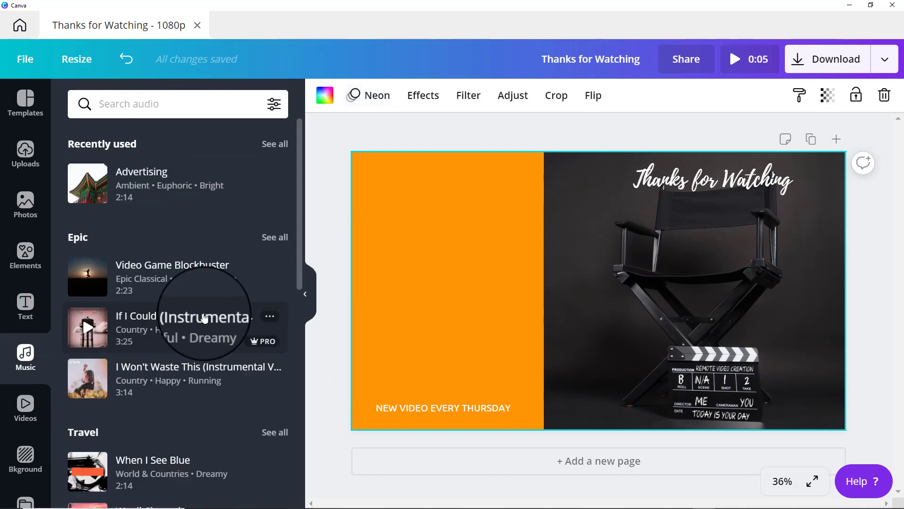
pyautogui.scroll(-10, 202, 309)
pyautogui.scroll(-20, 203, 307)
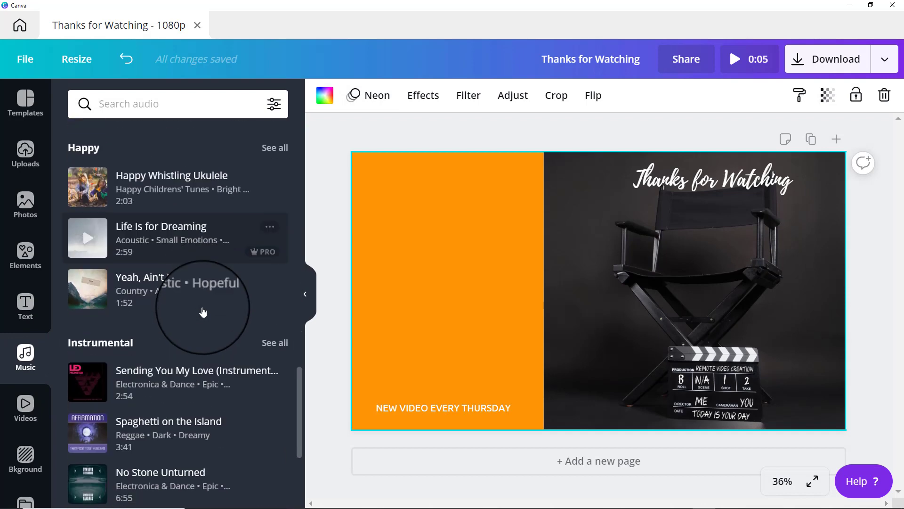
pyautogui.scroll(-10, 202, 307)
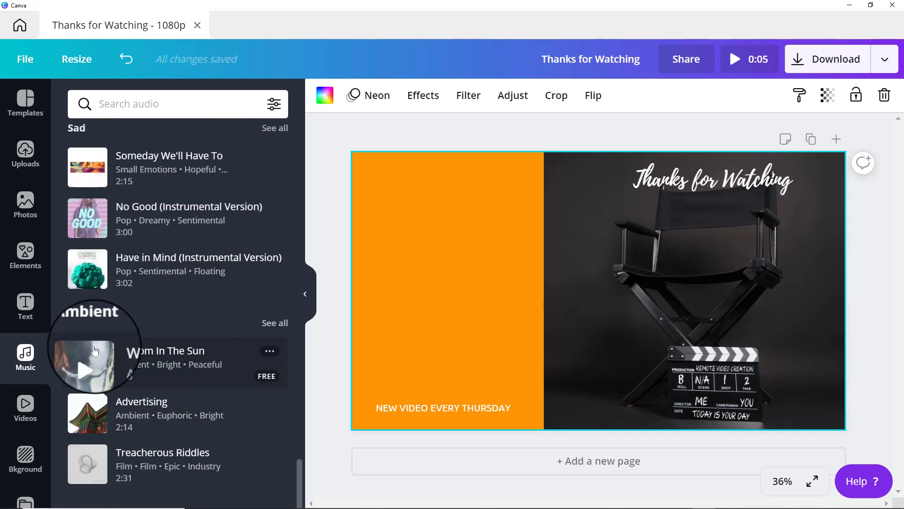
pyautogui.scroll(5, 152, 332)
pyautogui.scroll(8, 151, 331)
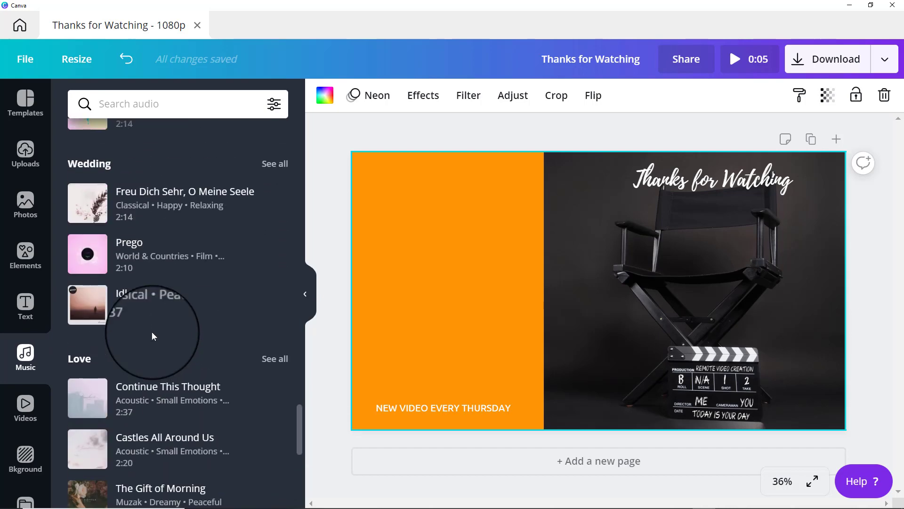
pyautogui.scroll(6, 152, 335)
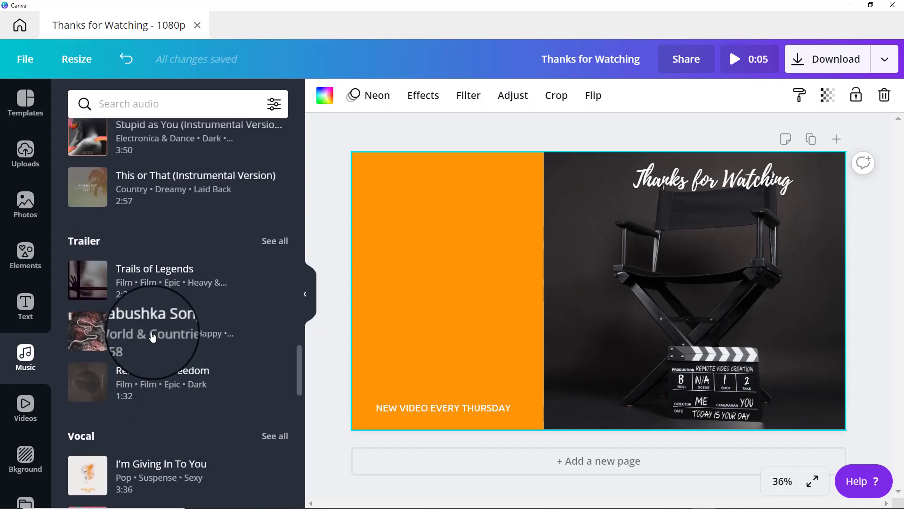
pyautogui.scroll(4, 152, 335)
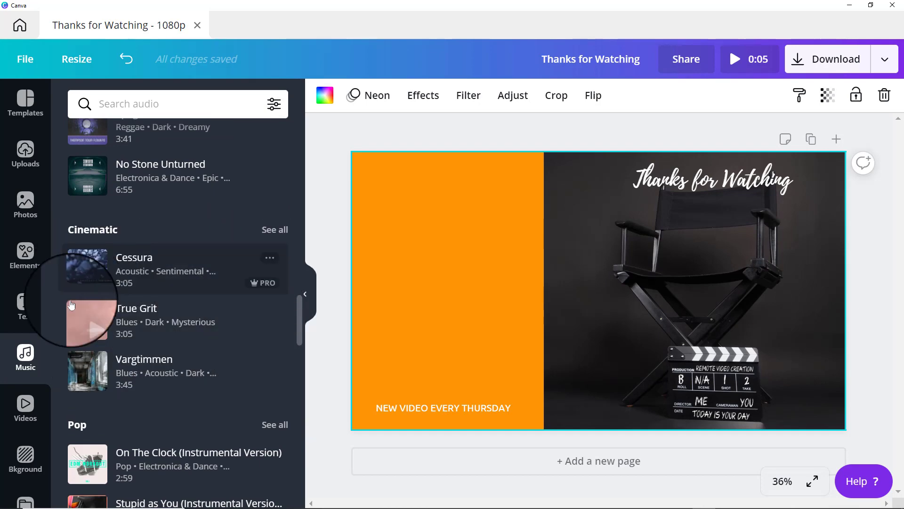
# Step: Browse all the Cinematic music tracks and listen briefly to "Dreams of Roses and Fire"
pyautogui.click(283, 238)
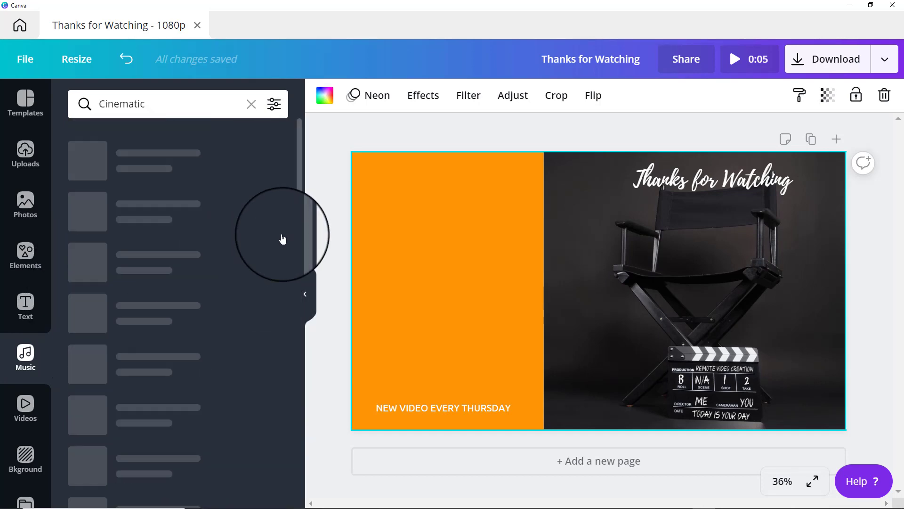
pyautogui.scroll(-5, 170, 221)
pyautogui.scroll(-12, 167, 239)
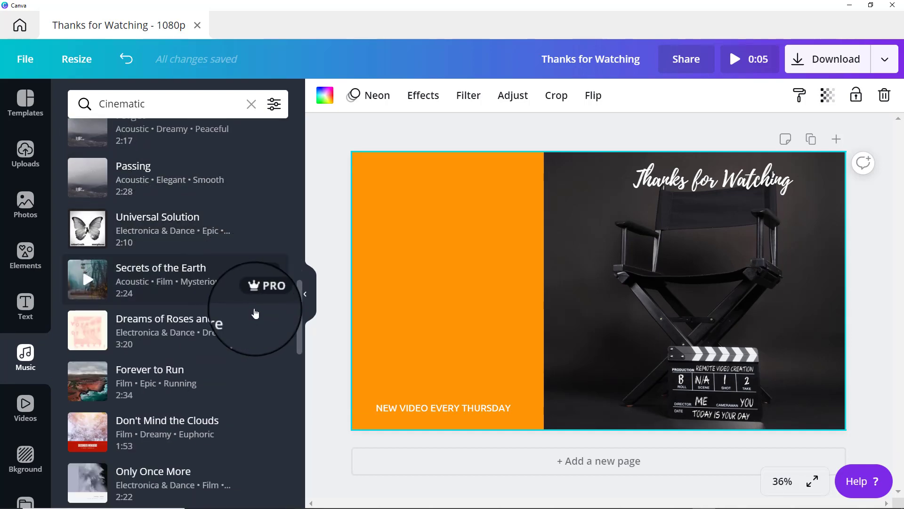
pyautogui.click(88, 331)
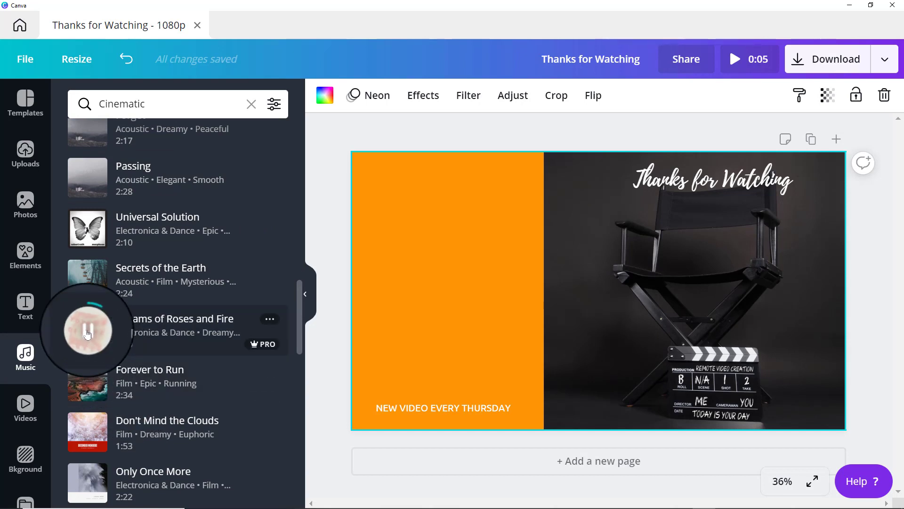
pyautogui.click(88, 331)
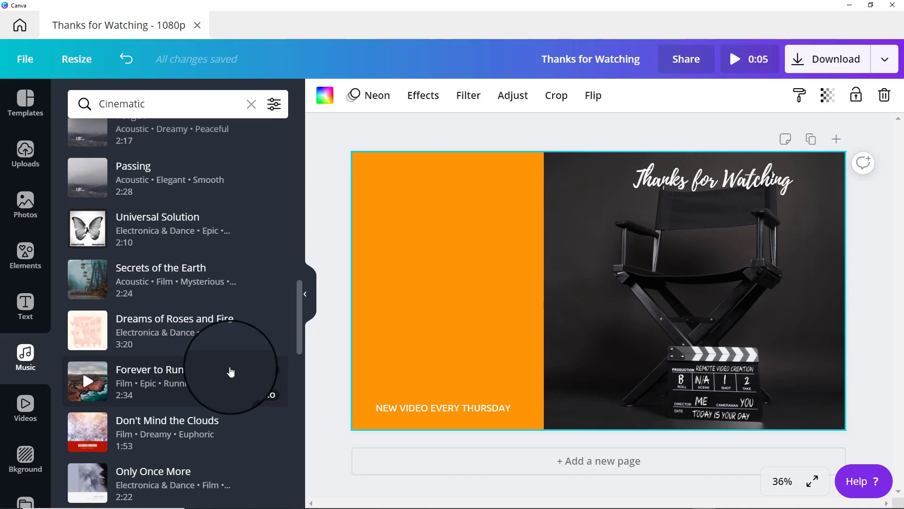
# Step: Preview the animated end screen and check its MP4 Video download option, then return to the editor without downloading
pyautogui.click(25, 153)
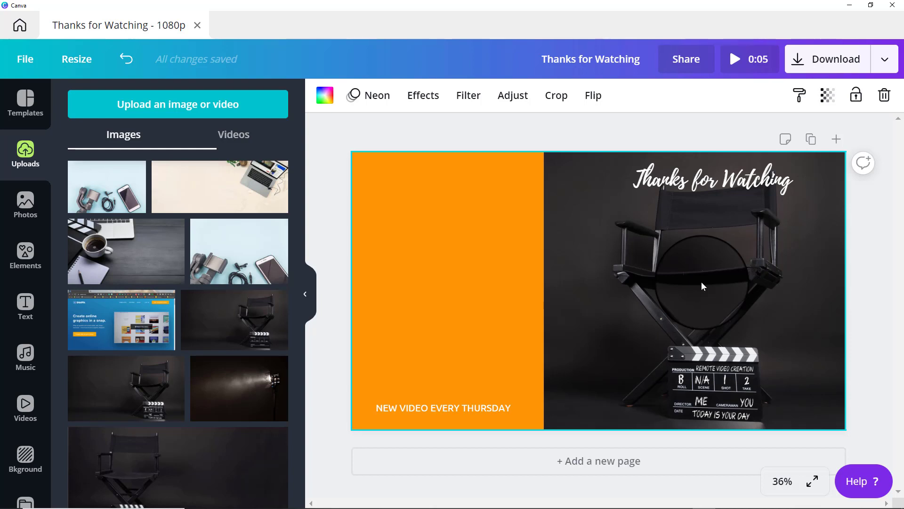
pyautogui.moveTo(702, 282); pyautogui.dragTo(714, 280)
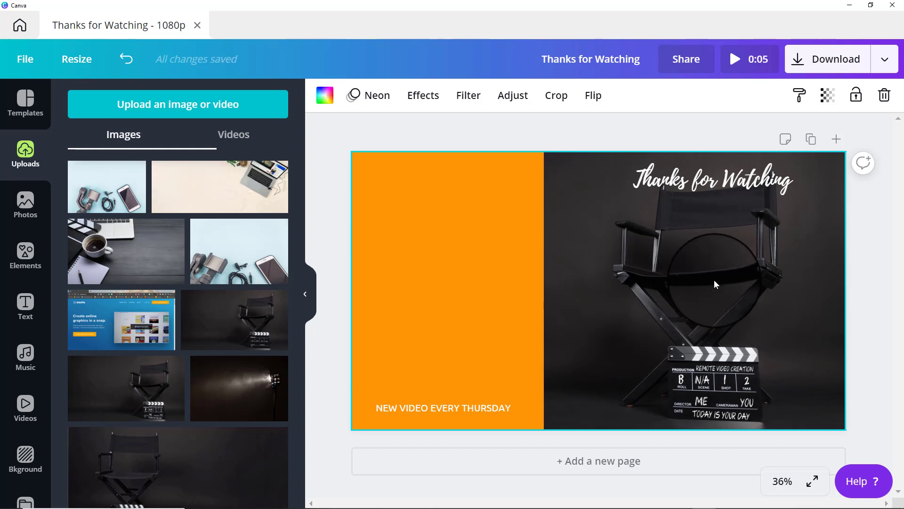
pyautogui.click(735, 65)
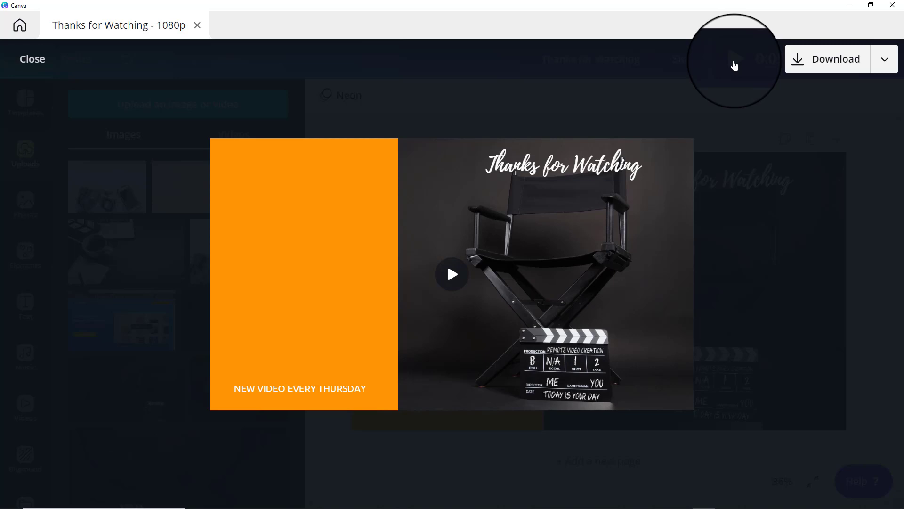
pyautogui.click(831, 59)
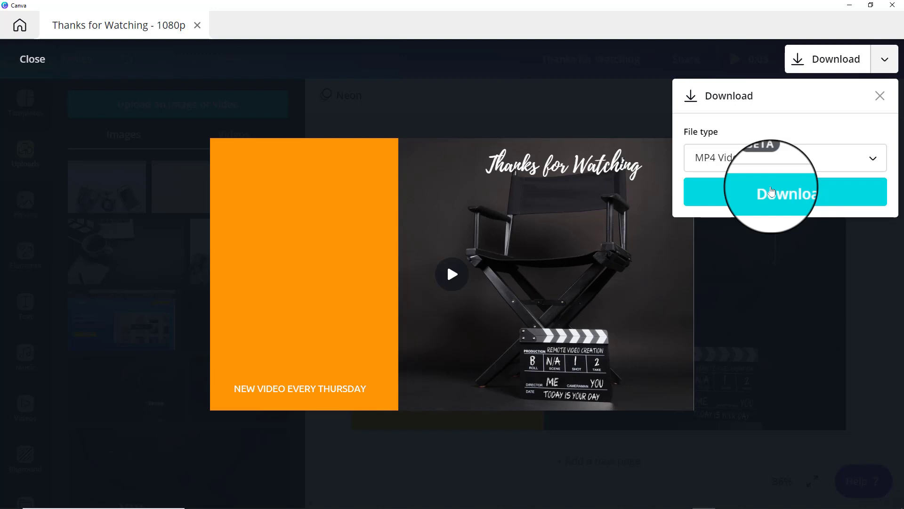
pyautogui.click(31, 61)
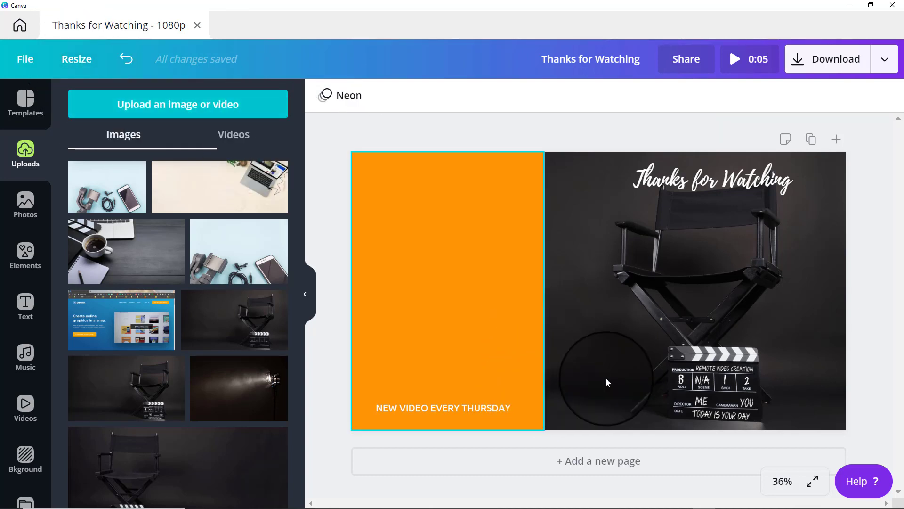
# Step: Delete the orange side panel and the director's chair background photo, keeping the heading and schedule text
pyautogui.click(474, 314)
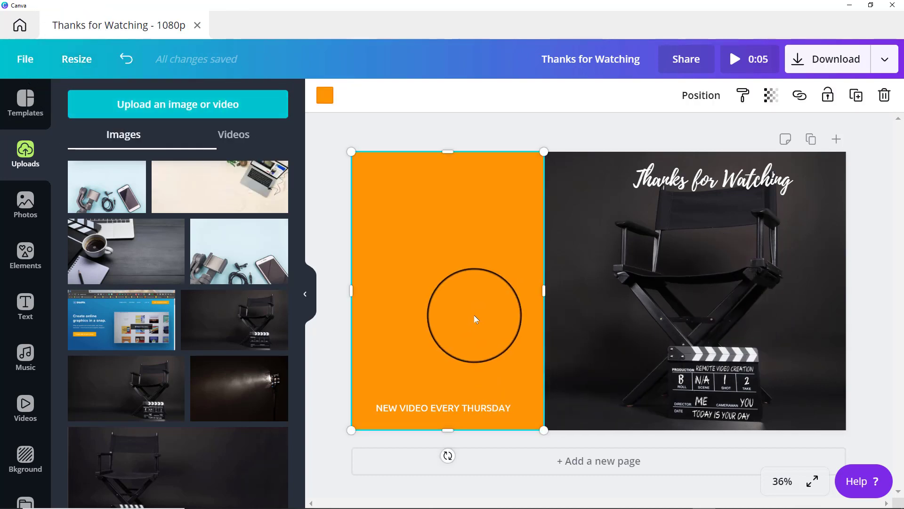
pyautogui.press('Delete')
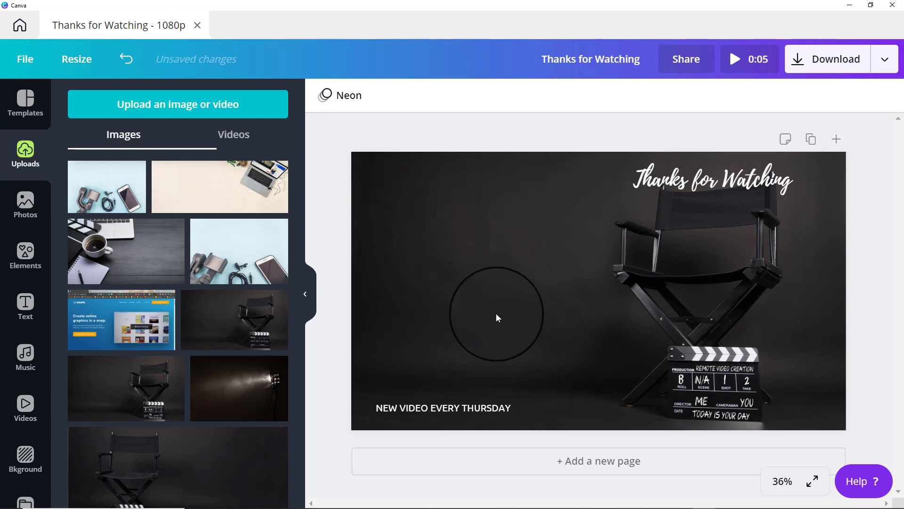
pyautogui.click(496, 313)
pyautogui.press('Delete')
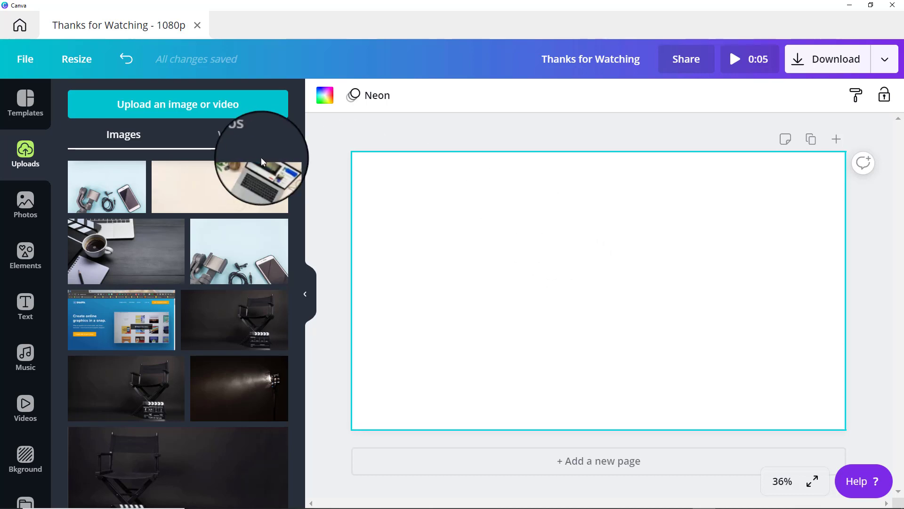
# Step: Insert the uploaded 24-second office video of the woman at her desk and set it as the page background
pyautogui.click(232, 136)
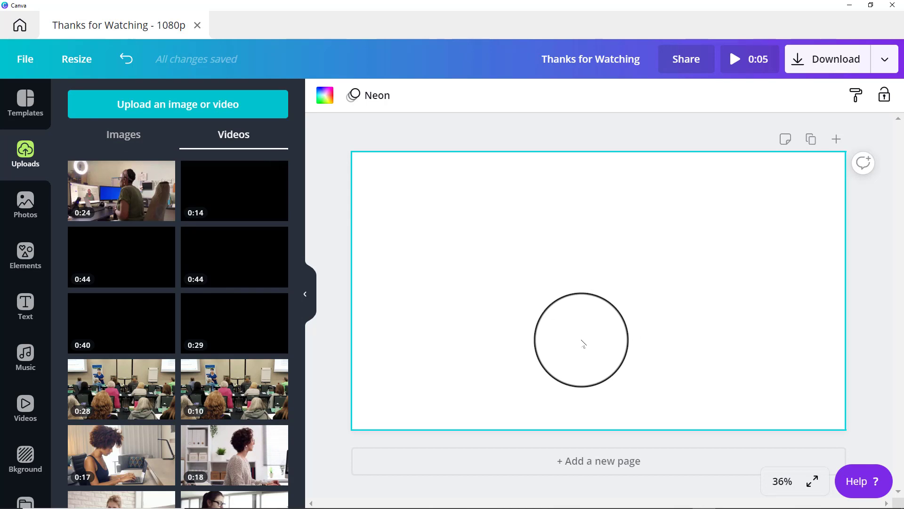
pyautogui.click(122, 189)
pyautogui.rightClick(671, 298)
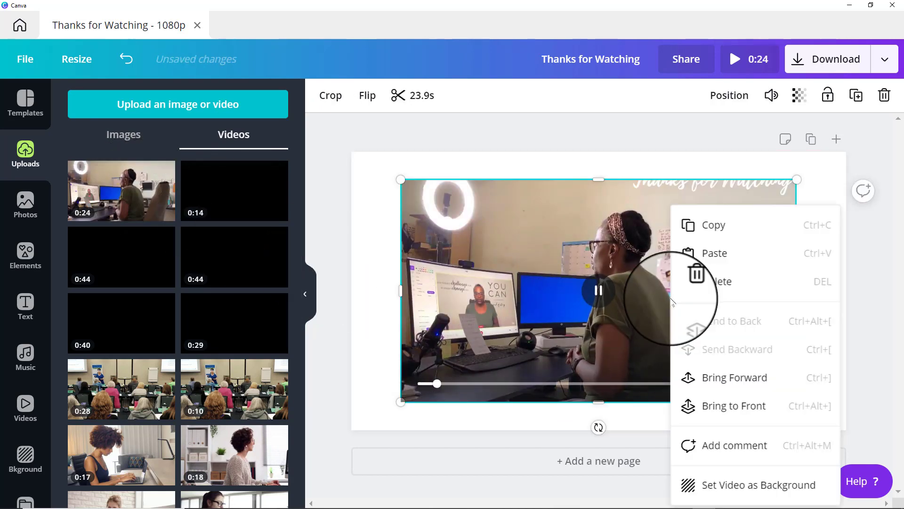
pyautogui.click(756, 487)
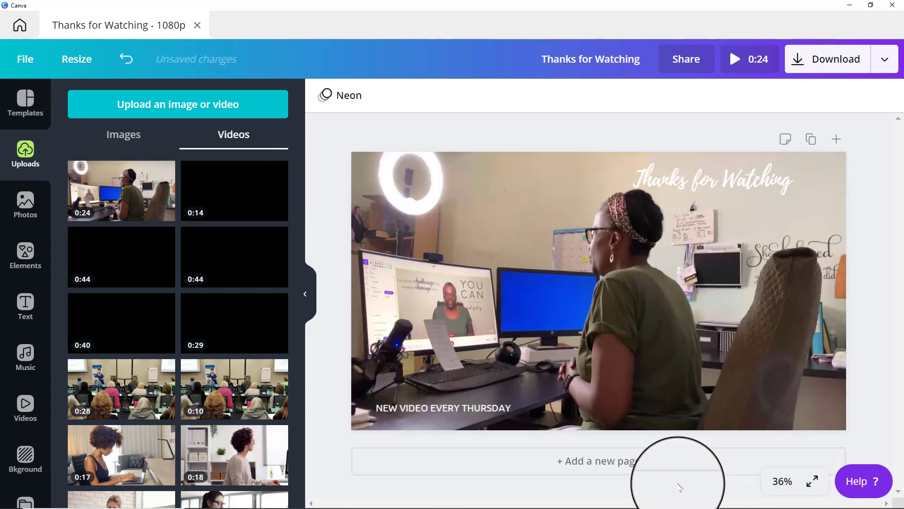
# Step: Add a blank second page and search the stock videos for "DIRECTOR"
pyautogui.click(599, 460)
pyautogui.press('Delete')
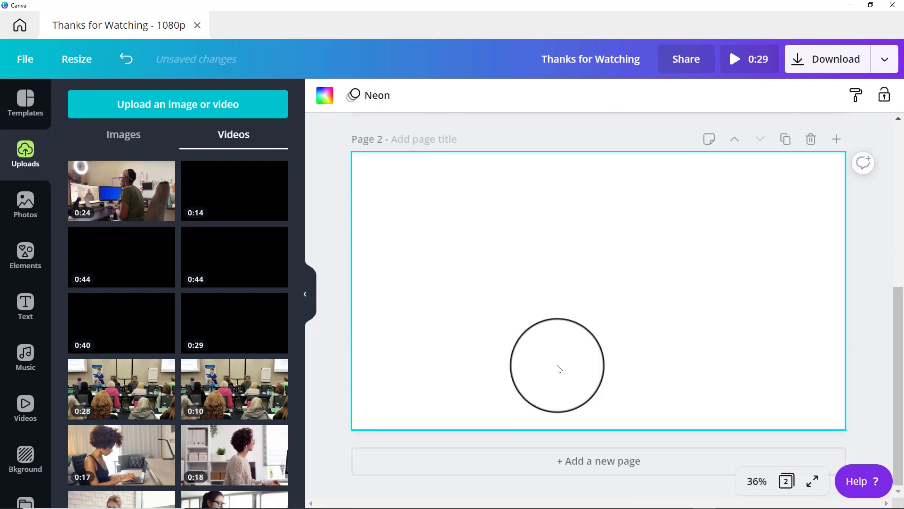
pyautogui.click(26, 405)
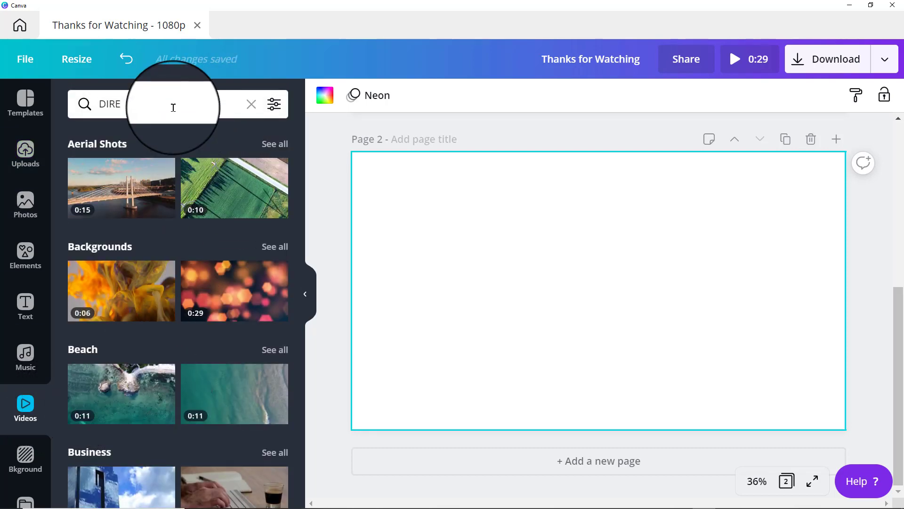
pyautogui.press('Return')
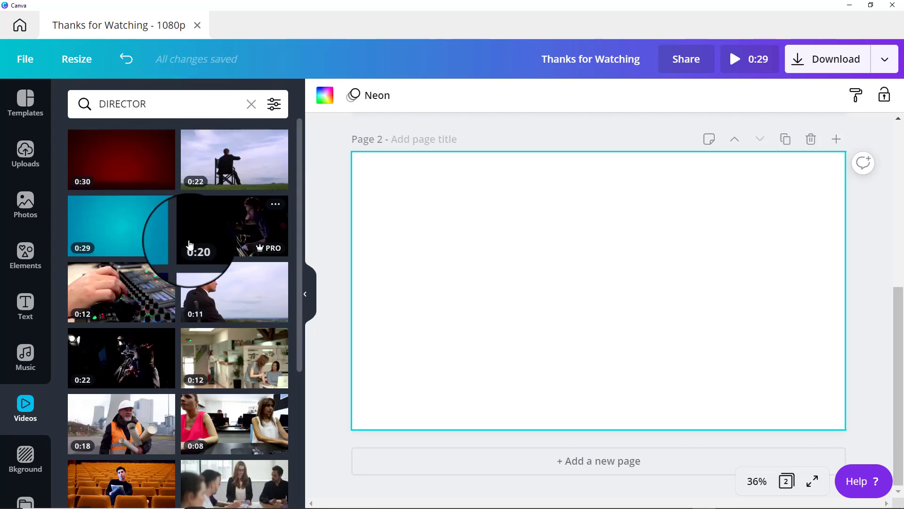
# Step: Insert the 16-second clip of a silhouetted man beside a film camera from the director video results into page 2
pyautogui.scroll(-2, 190, 247)
pyautogui.scroll(-10, 191, 247)
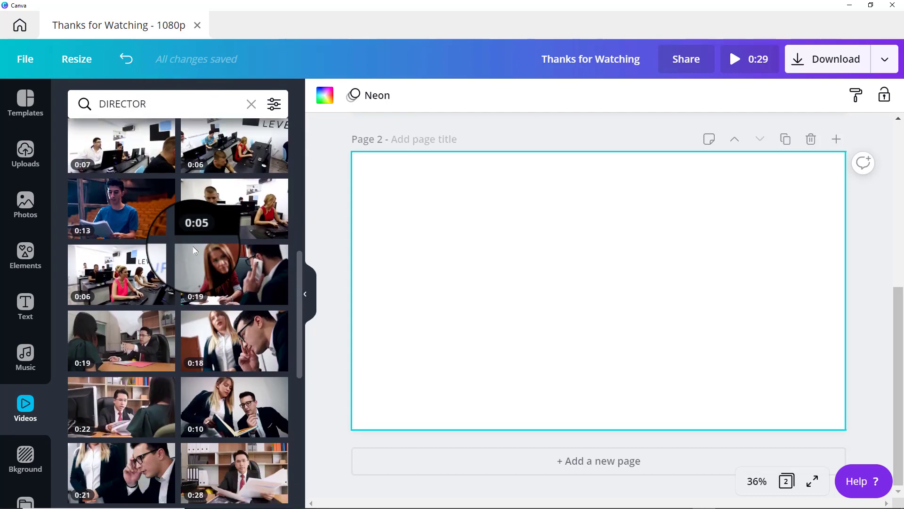
pyautogui.scroll(-10, 193, 250)
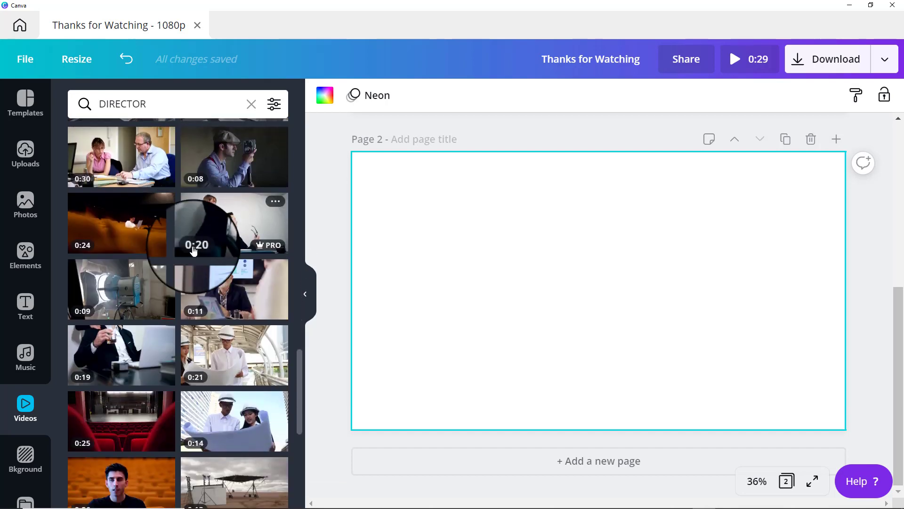
pyautogui.scroll(-10, 193, 250)
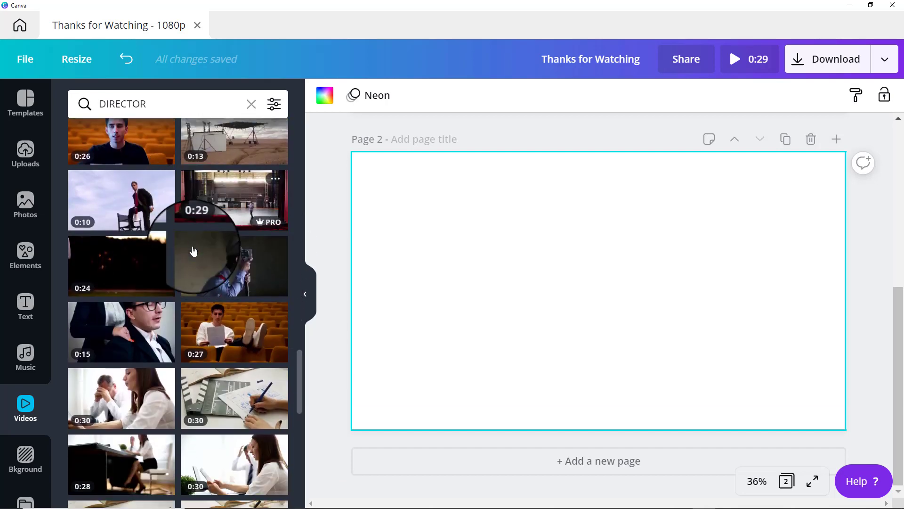
pyautogui.scroll(-8, 193, 250)
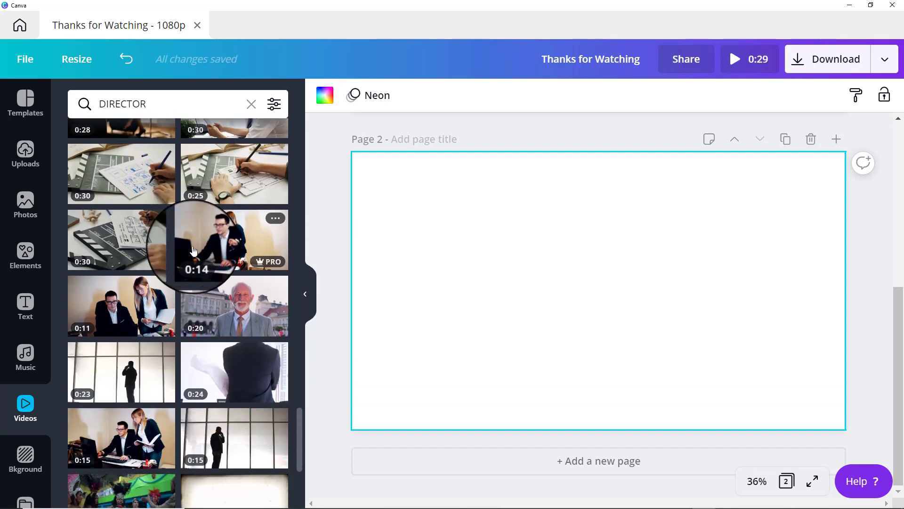
pyautogui.scroll(-5, 193, 250)
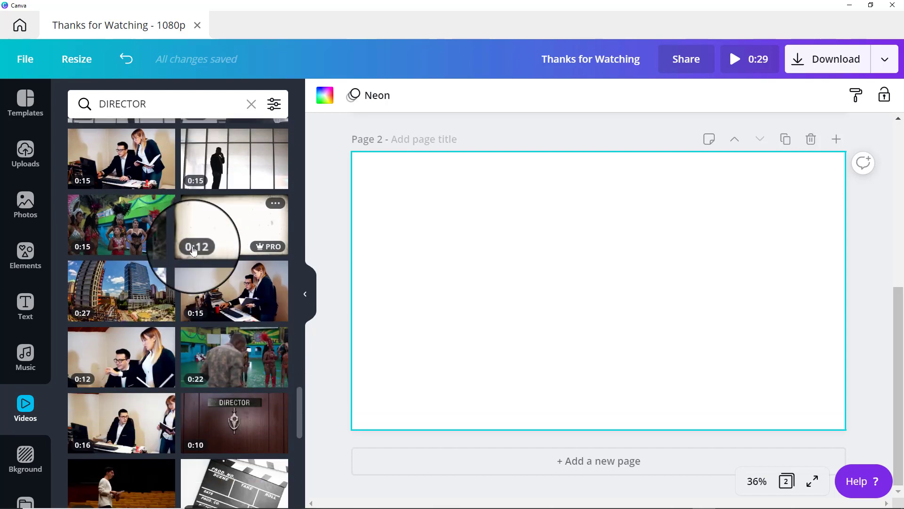
pyautogui.scroll(-10, 193, 250)
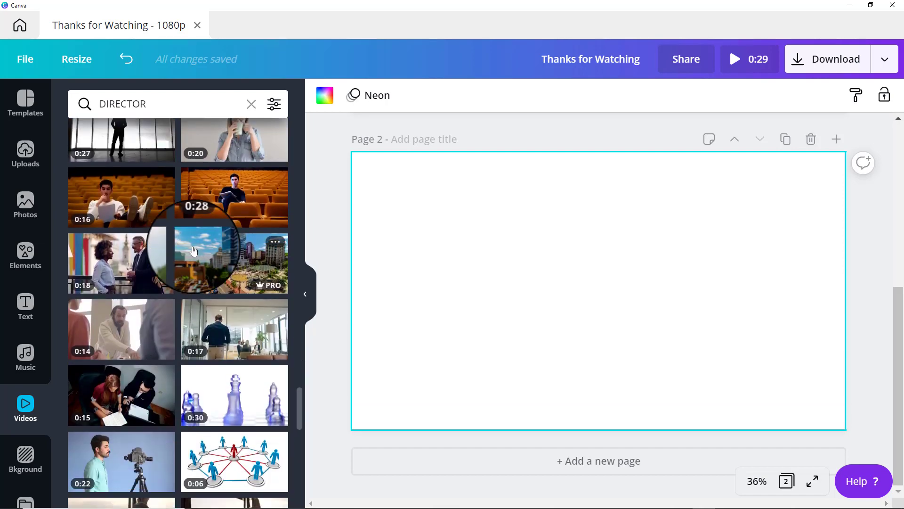
pyautogui.scroll(-12, 193, 250)
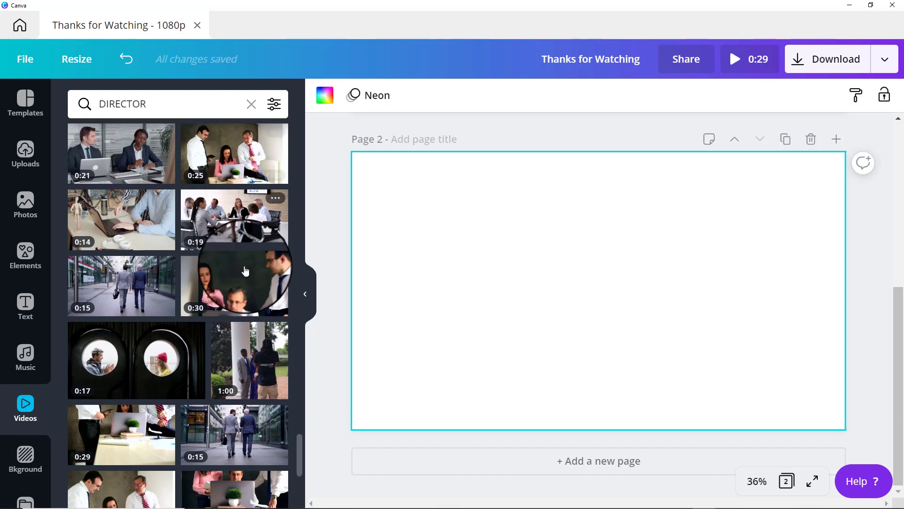
pyautogui.scroll(-3, 245, 271)
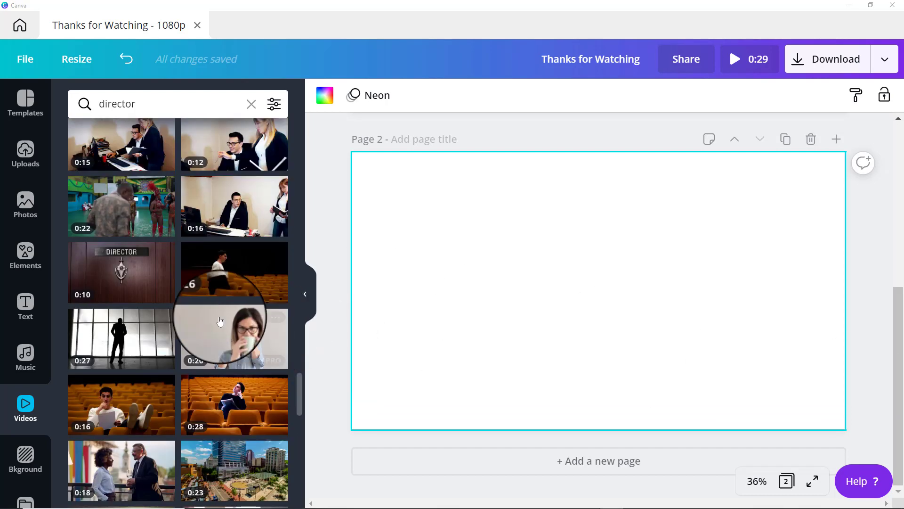
pyautogui.scroll(-5, 219, 321)
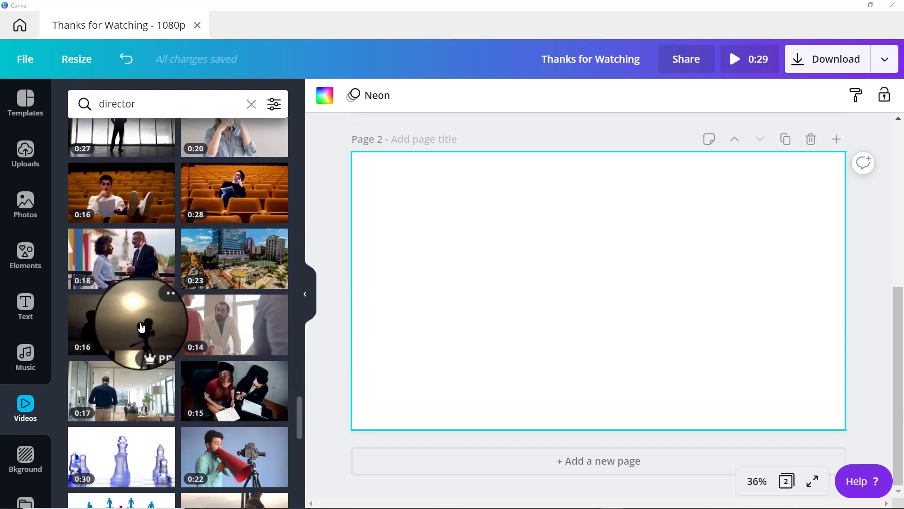
pyautogui.click(128, 323)
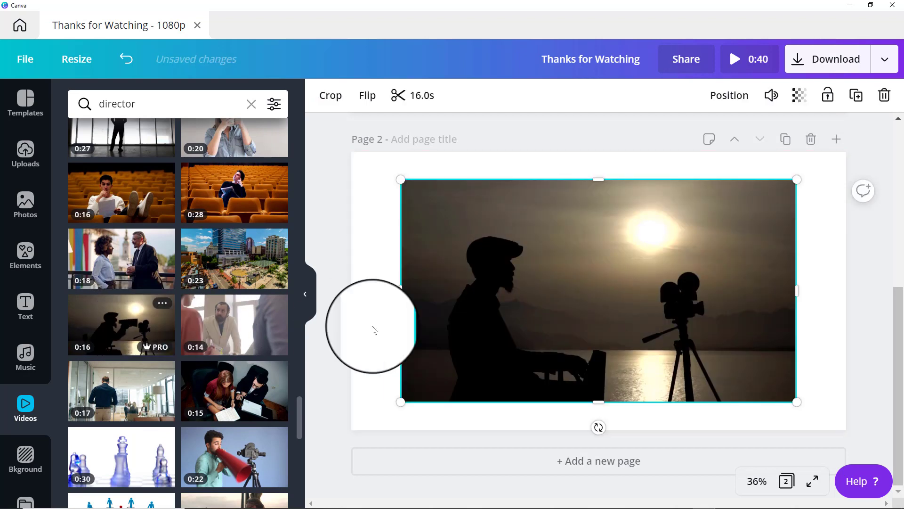
# Step: Set the silhouetted man and film camera clip as the background of page 2
pyautogui.rightClick(534, 319)
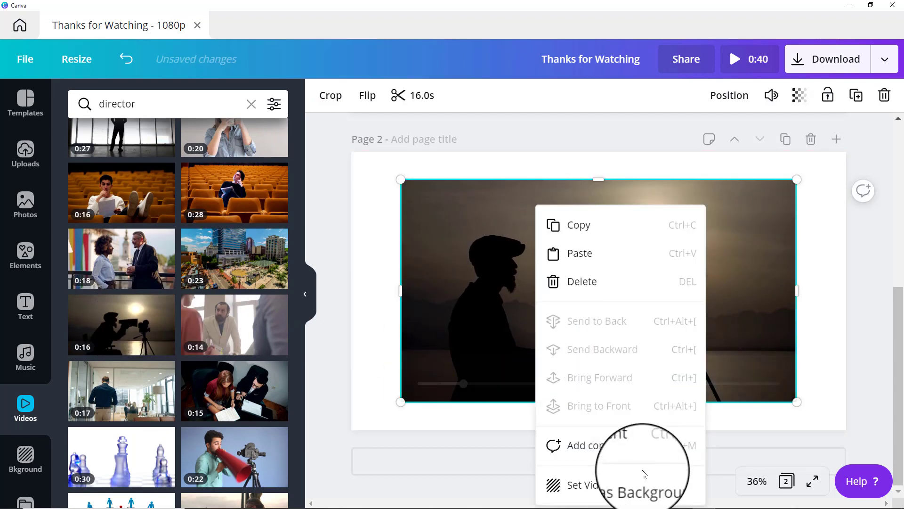
pyautogui.click(626, 483)
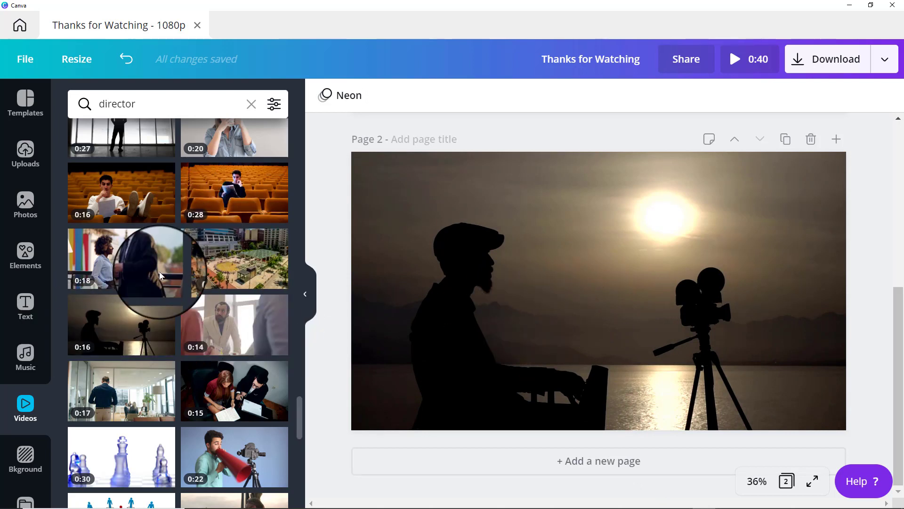
# Step: Delete the "NEW VIDEO EVERY THURSDAY" text and the "Thanks for Watching" heading from page 1
pyautogui.scroll(5, 231, 322)
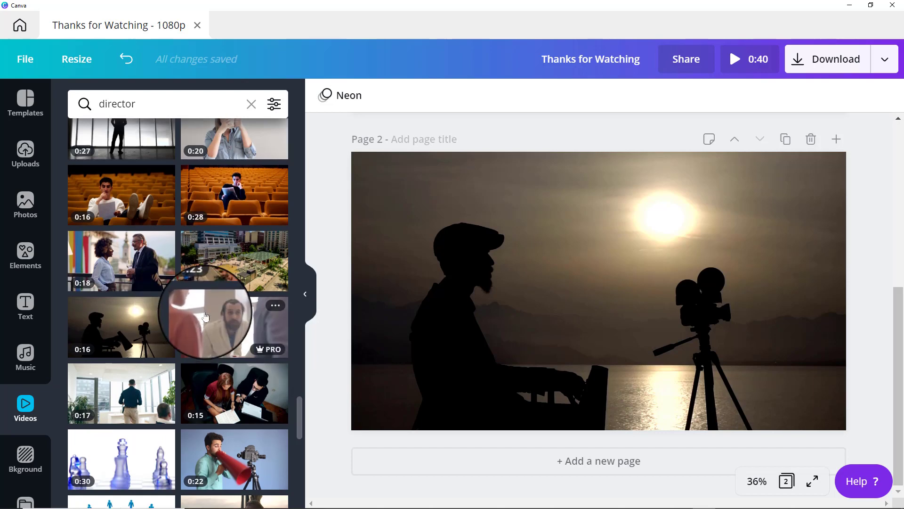
pyautogui.scroll(5, 528, 312)
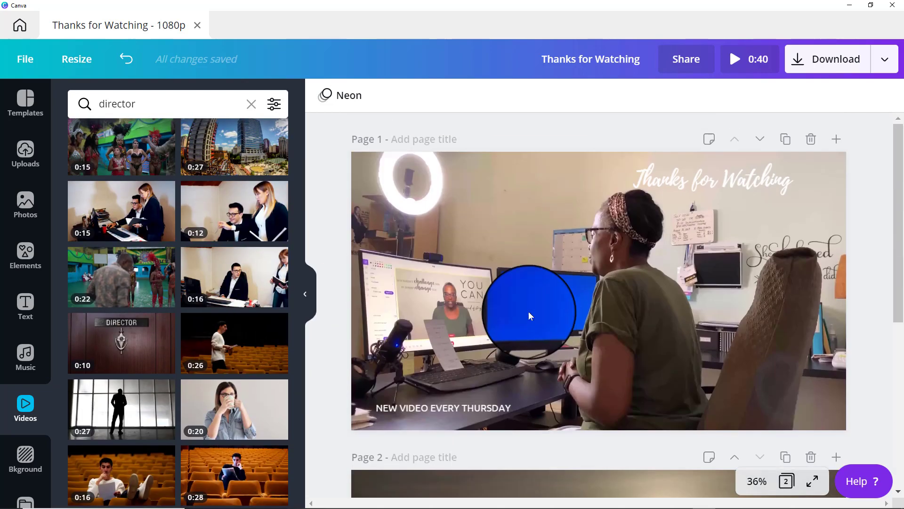
pyautogui.click(585, 298)
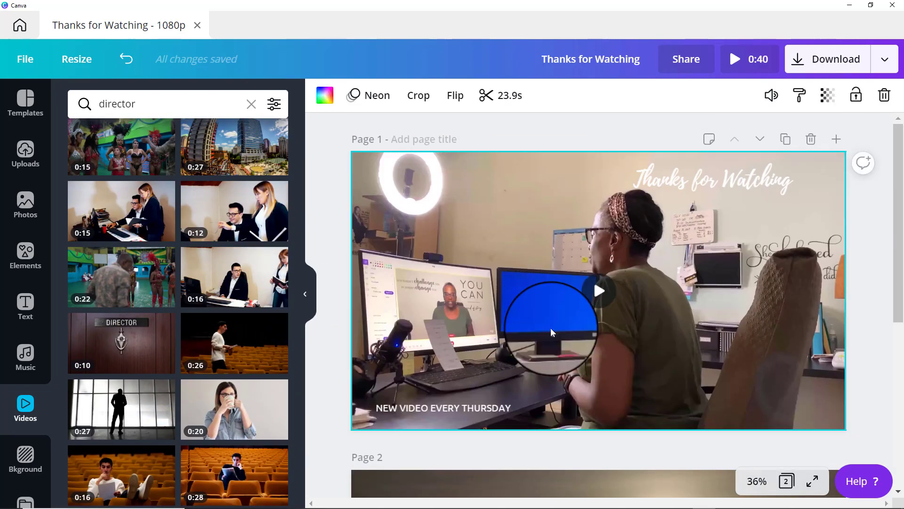
pyautogui.click(455, 406)
pyautogui.press('Delete')
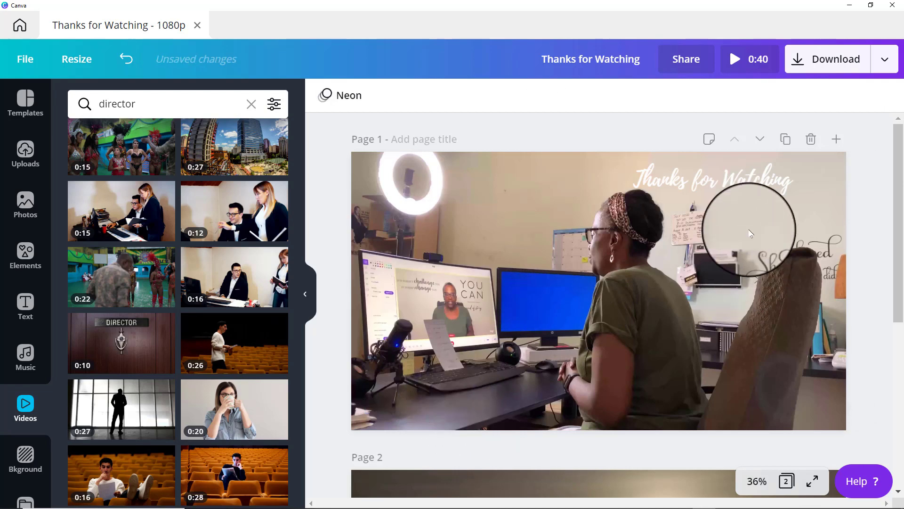
pyautogui.click(739, 185)
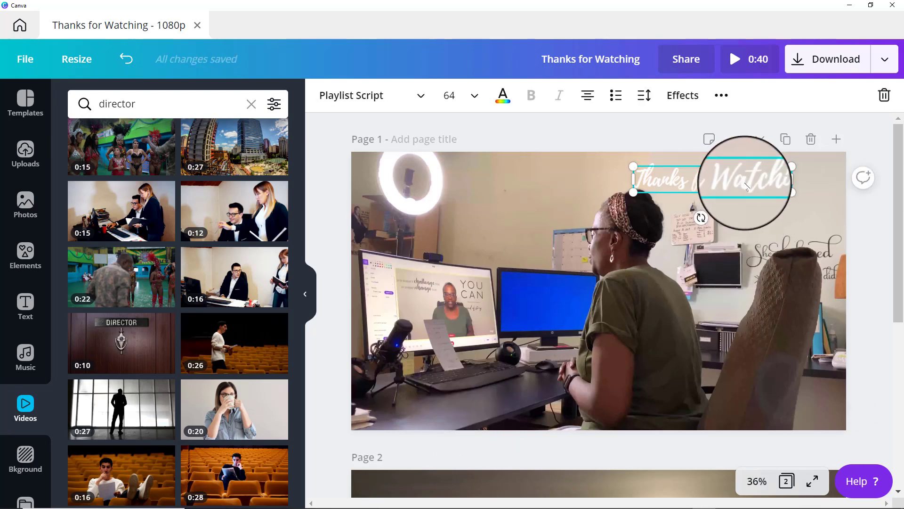
pyautogui.press('Delete')
pyautogui.scroll(-5, 750, 205)
pyautogui.scroll(4, 750, 206)
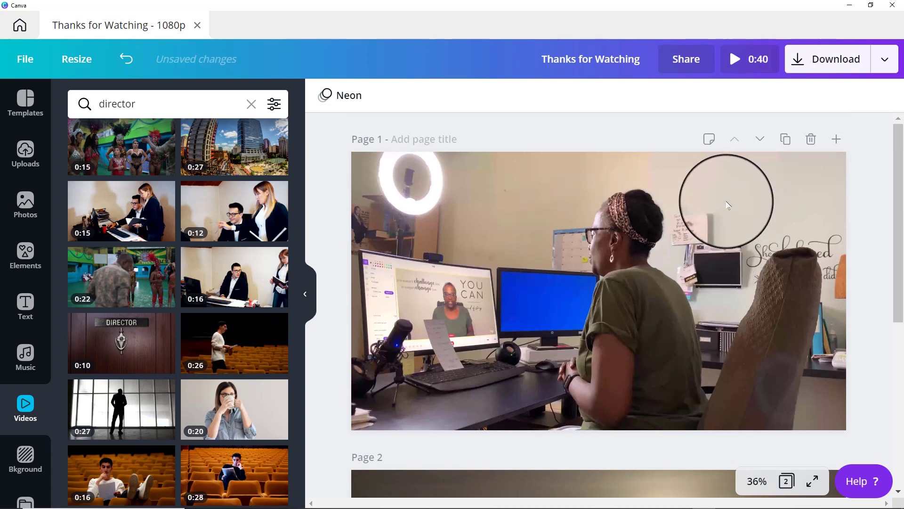
# Step: Try adjusting the crop of the office video background on page 1
pyautogui.click(728, 203)
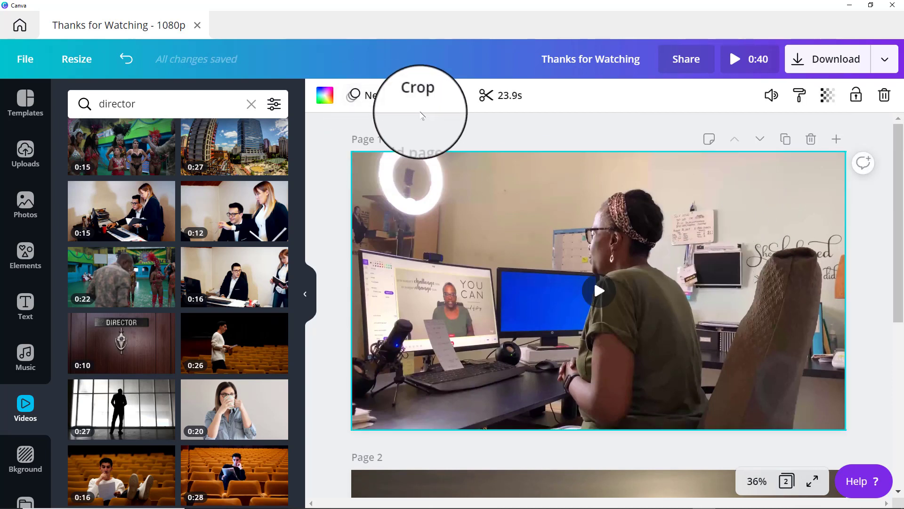
pyautogui.click(419, 96)
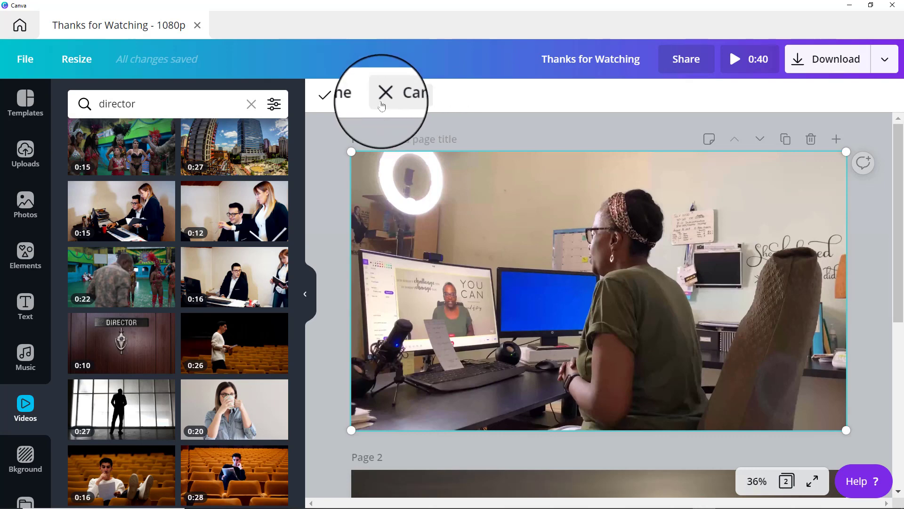
pyautogui.moveTo(351, 151)
pyautogui.mouseDown()
pyautogui.moveTo(306, 113)
pyautogui.moveTo(266, 103)
pyautogui.moveTo(292, 103)
pyautogui.moveTo(362, 143)
pyautogui.mouseUp()
pyautogui.click(336, 95)
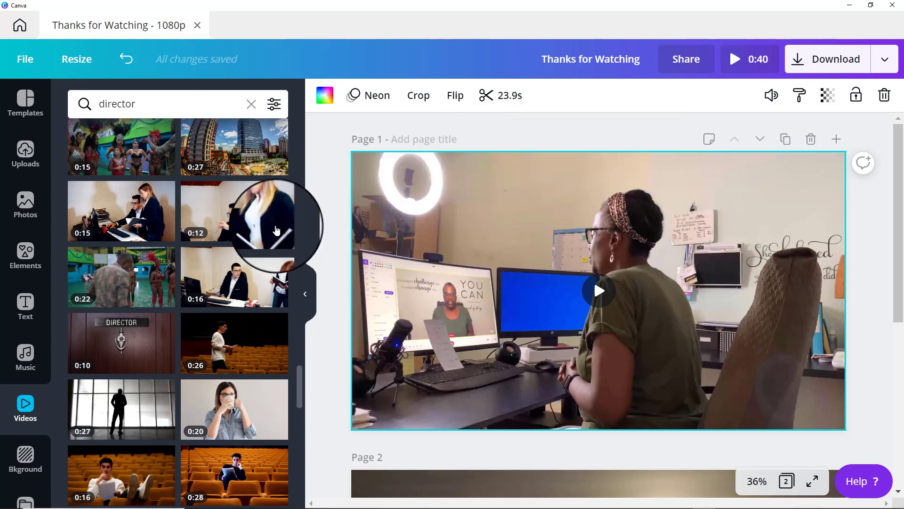
# Step: Set page 1's background to solid orange and cover the whole page with the uploaded 24-second office video
pyautogui.click(39, 461)
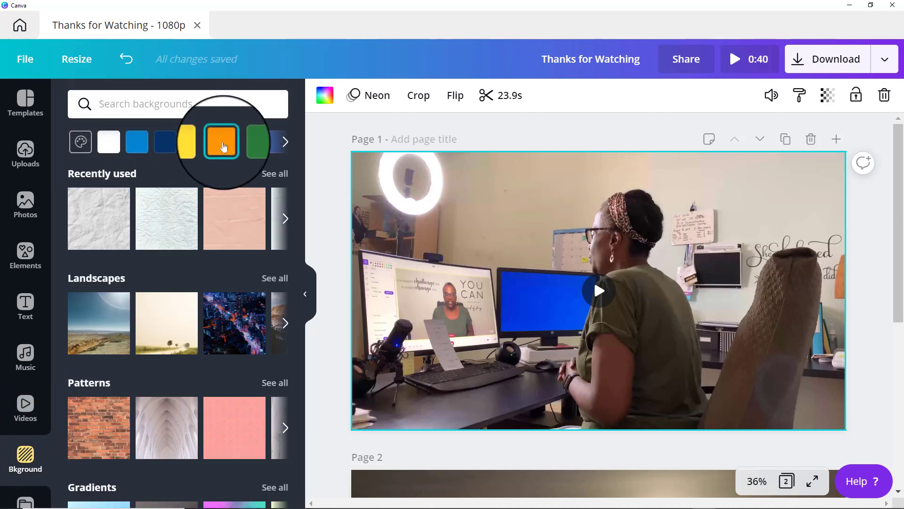
pyautogui.click(221, 141)
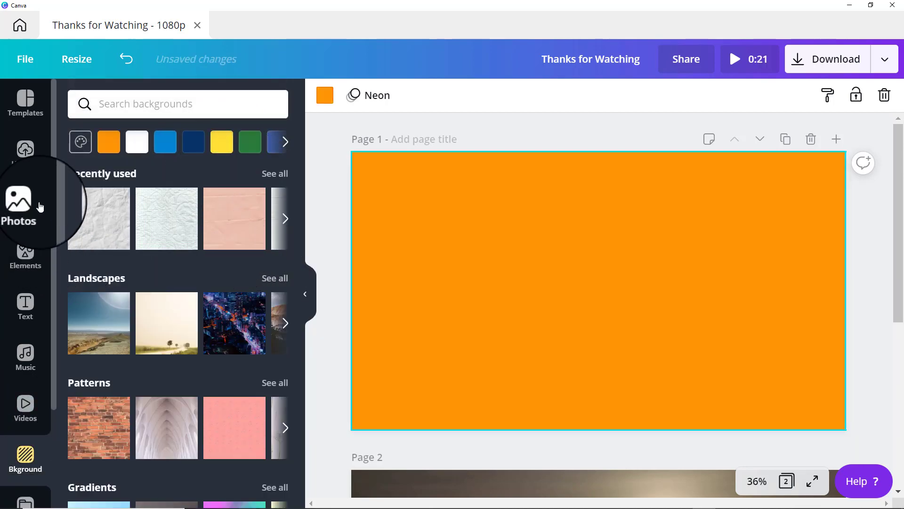
pyautogui.click(26, 150)
pyautogui.click(111, 200)
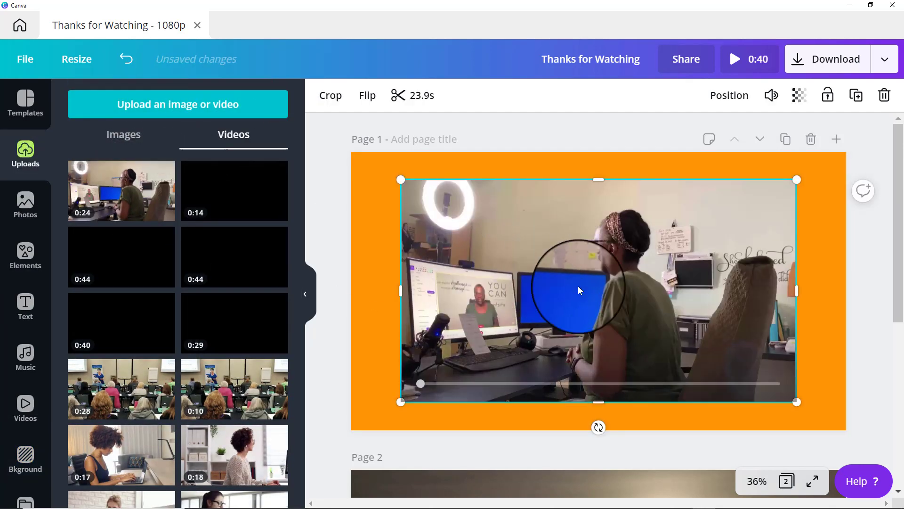
pyautogui.moveTo(400, 402); pyautogui.dragTo(352, 429)
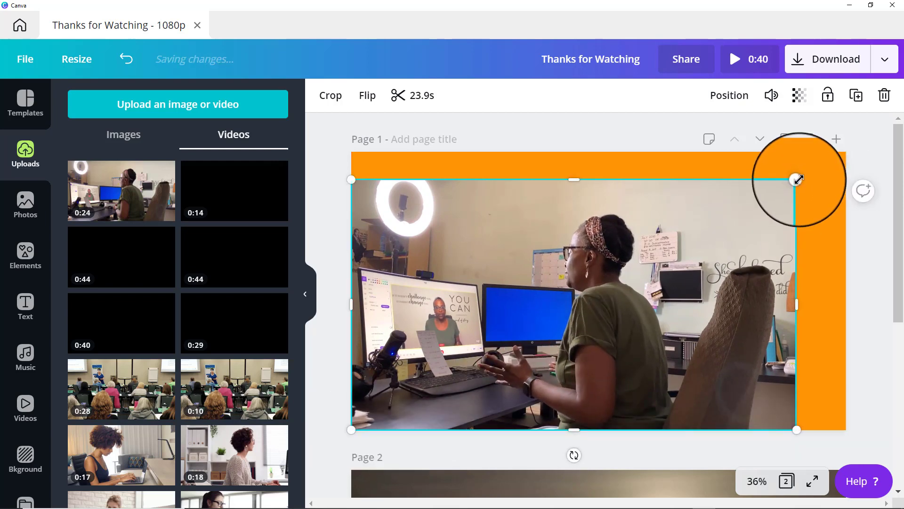
pyautogui.moveTo(797, 179); pyautogui.dragTo(846, 151)
# Step: Set the transparency of the office video on page 1 to 72 so the orange background tints it
pyautogui.moveTo(797, 257)
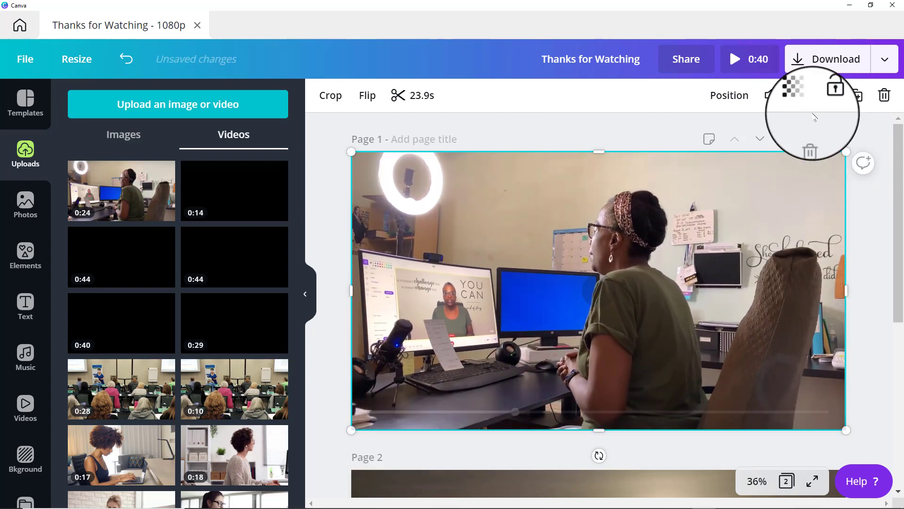
pyautogui.click(799, 96)
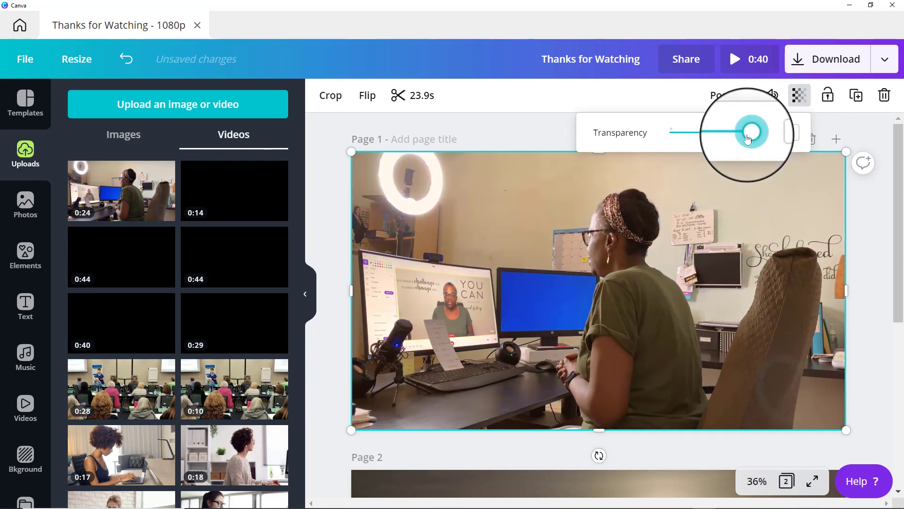
pyautogui.moveTo(748, 138); pyautogui.dragTo(733, 138)
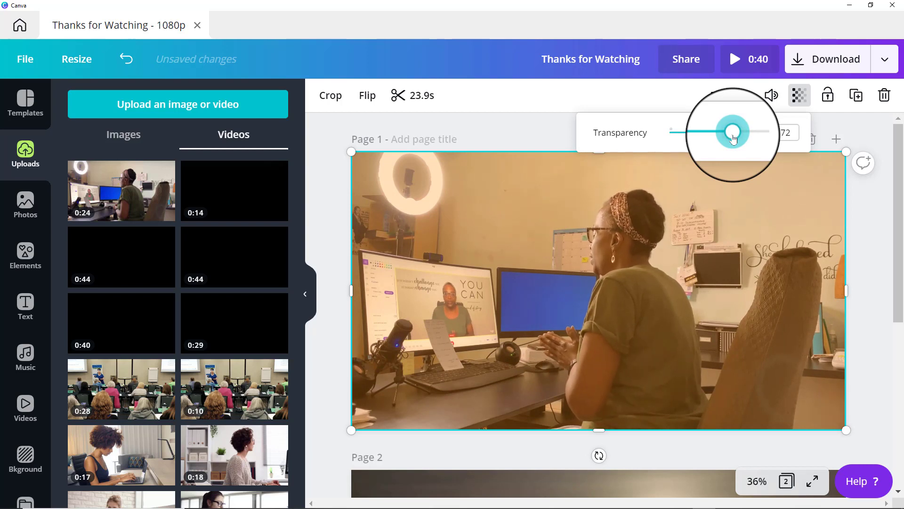
pyautogui.click(870, 241)
# Step: Preview the silhouetted film camera background clip on page 2 and pause its playback
pyautogui.scroll(-5, 857, 241)
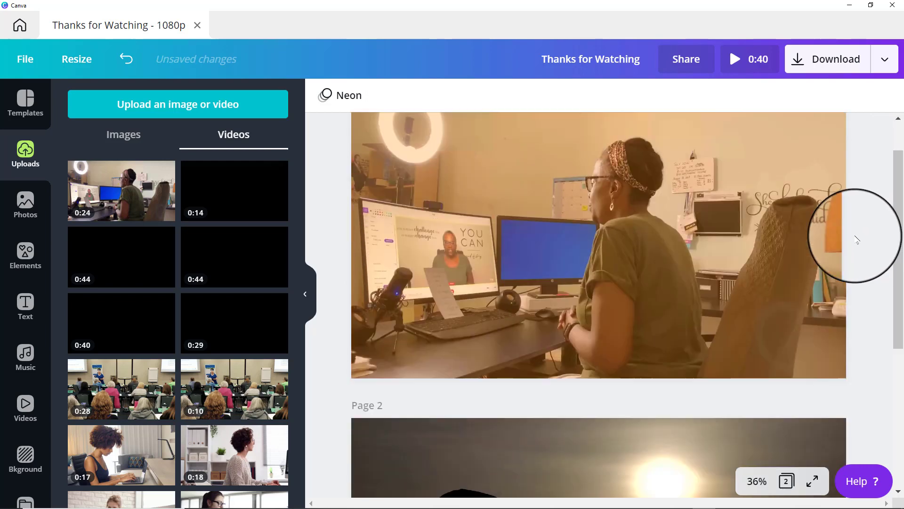
pyautogui.click(602, 290)
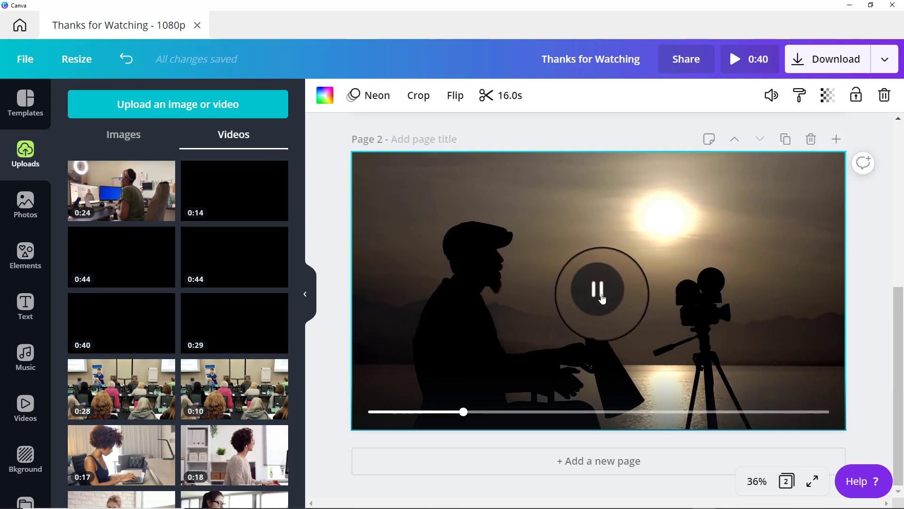
pyautogui.click(599, 293)
# Step: Add a heading reading "Thanks for Watching" to page 1 and place it centred near the page's upper edge
pyautogui.scroll(5, 759, 294)
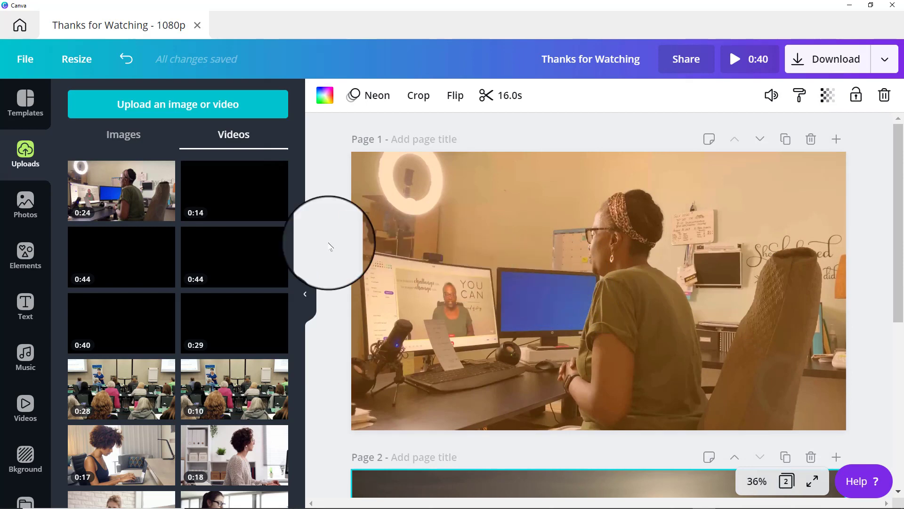
pyautogui.click(26, 301)
pyautogui.click(157, 188)
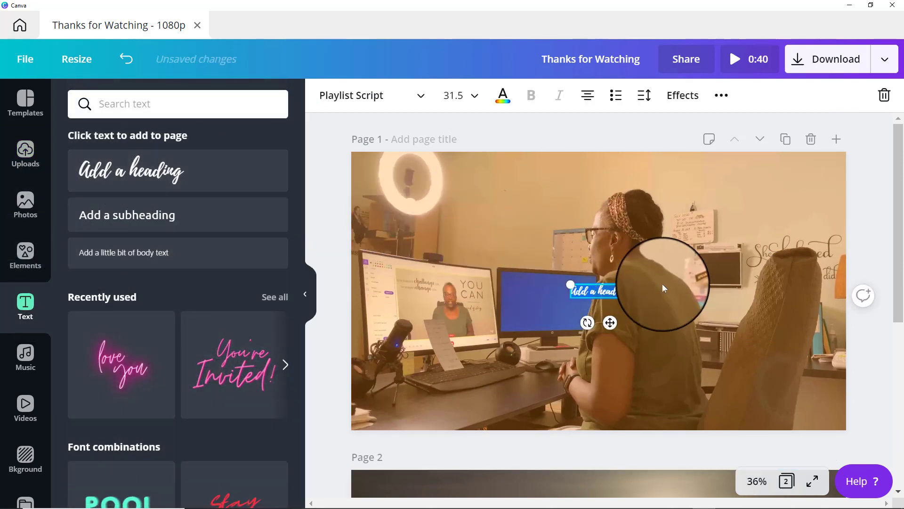
pyautogui.moveTo(613, 330); pyautogui.dragTo(611, 212)
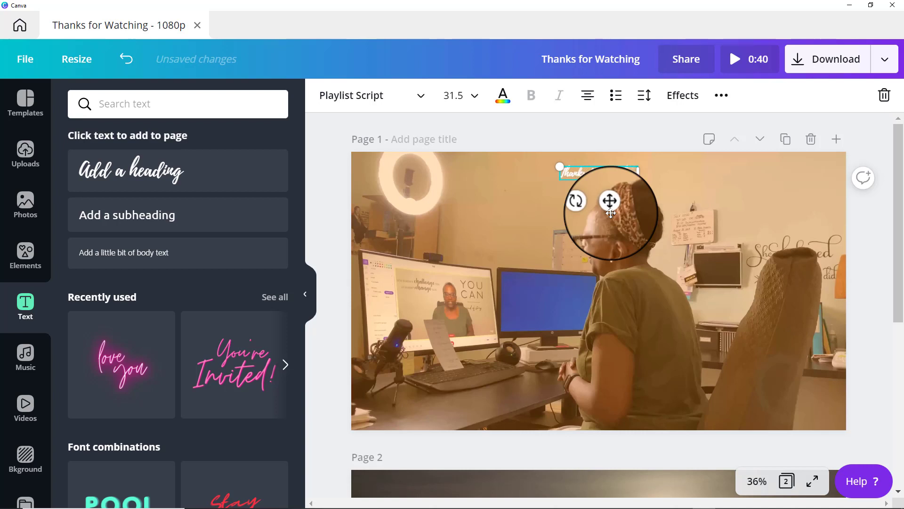
# Step: Set the "Thanks for Watching" heading's font size to 72 and move it slightly closer to the page's upper edge
pyautogui.click(450, 96)
pyautogui.scroll(-5, 476, 330)
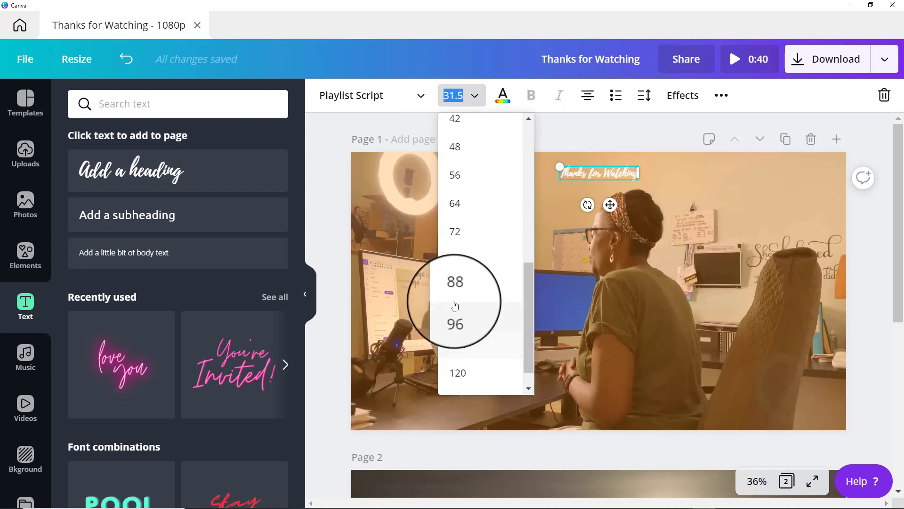
pyautogui.click(461, 288)
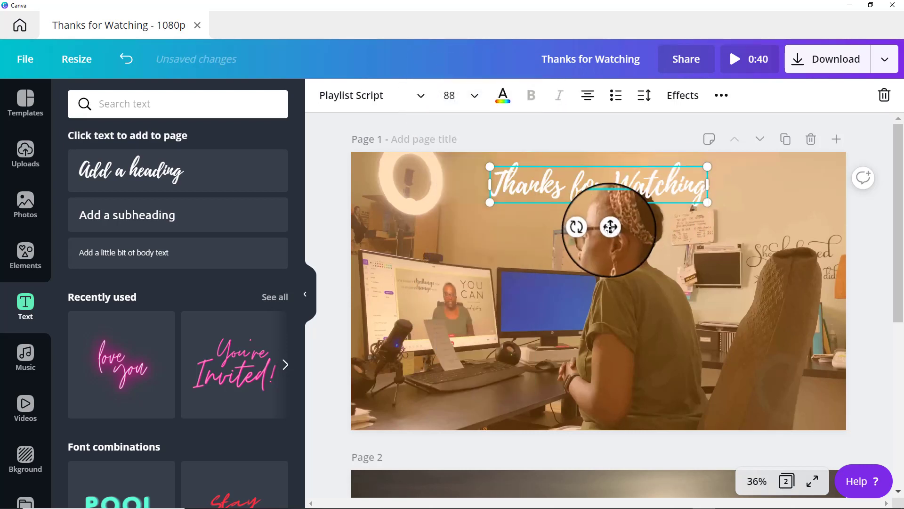
pyautogui.moveTo(610, 228); pyautogui.dragTo(610, 222)
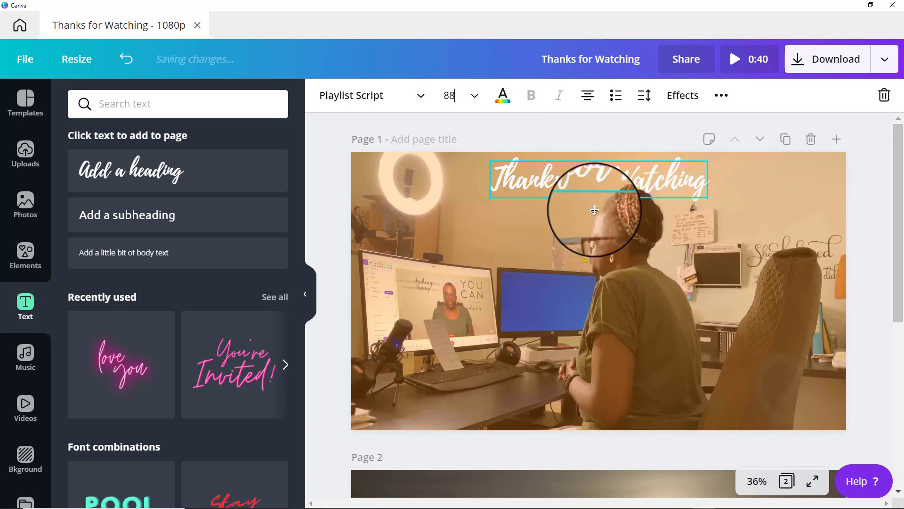
pyautogui.click(466, 95)
pyautogui.click(479, 206)
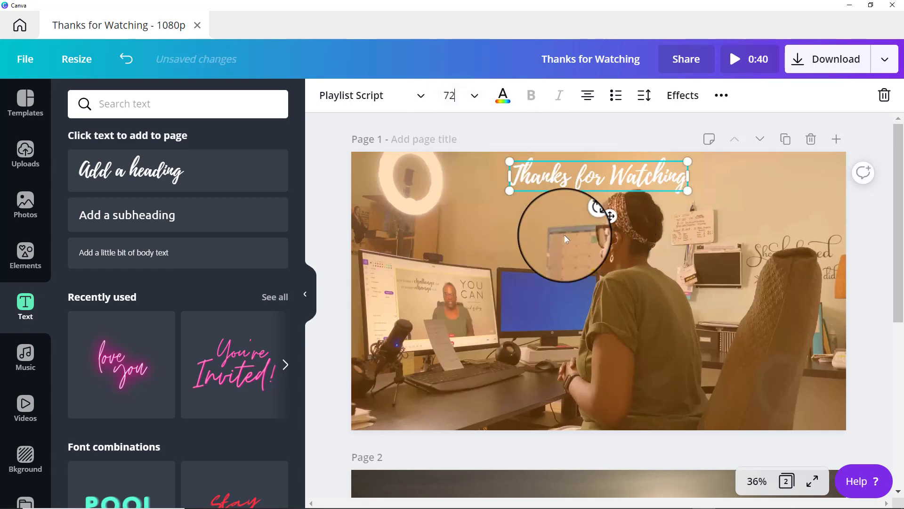
# Step: Set the letter spacing of the "Thanks for Watching" heading to 49
pyautogui.click(644, 95)
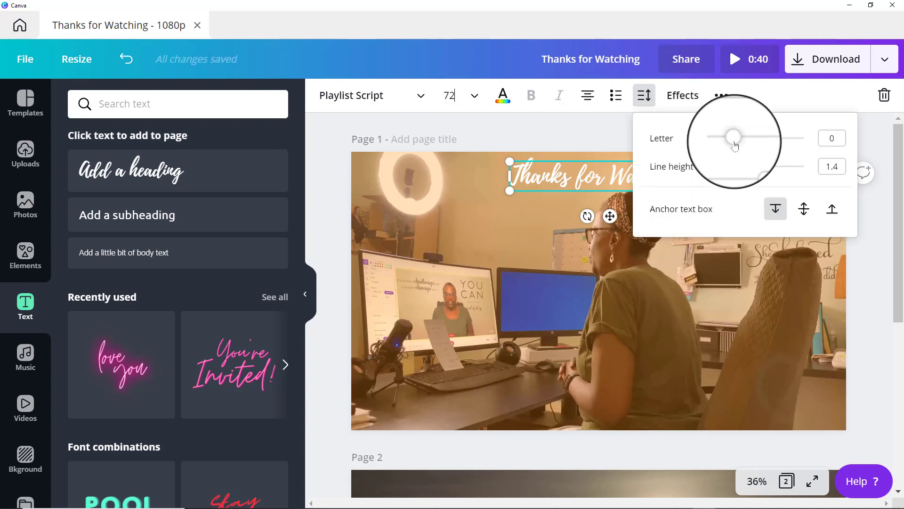
pyautogui.moveTo(737, 144); pyautogui.dragTo(738, 145)
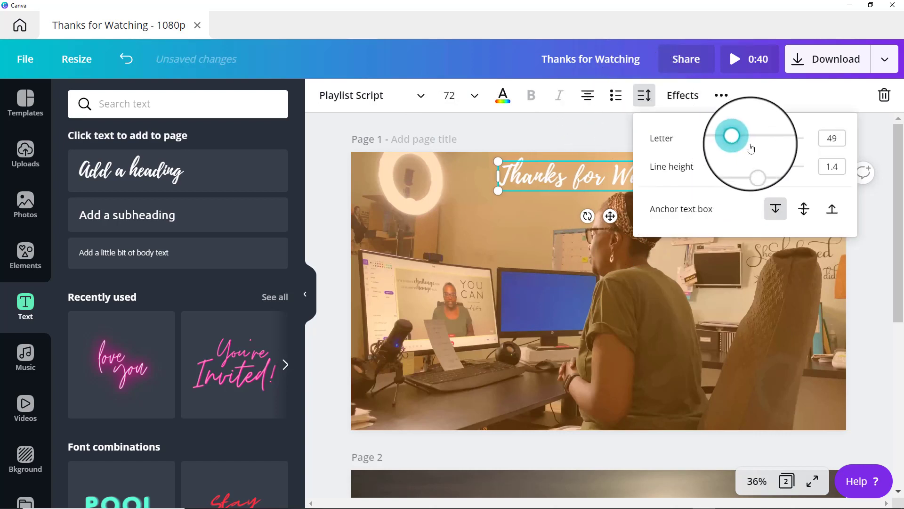
pyautogui.click(882, 253)
# Step: Move the heading slightly down and add an exclamation mark so it reads "Thanks for Watching!"
pyautogui.click(624, 185)
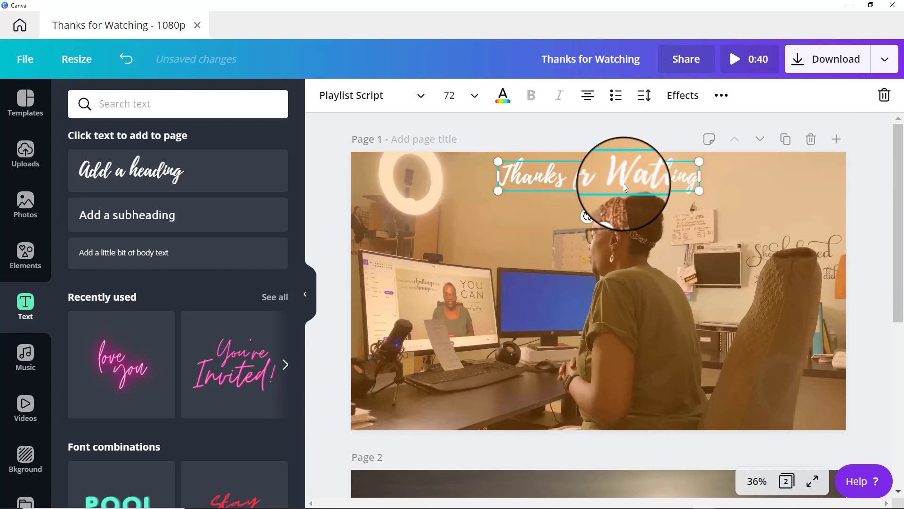
pyautogui.moveTo(624, 188)
pyautogui.mouseDown()
pyautogui.moveTo(632, 183)
pyautogui.moveTo(625, 184)
pyautogui.mouseUp()
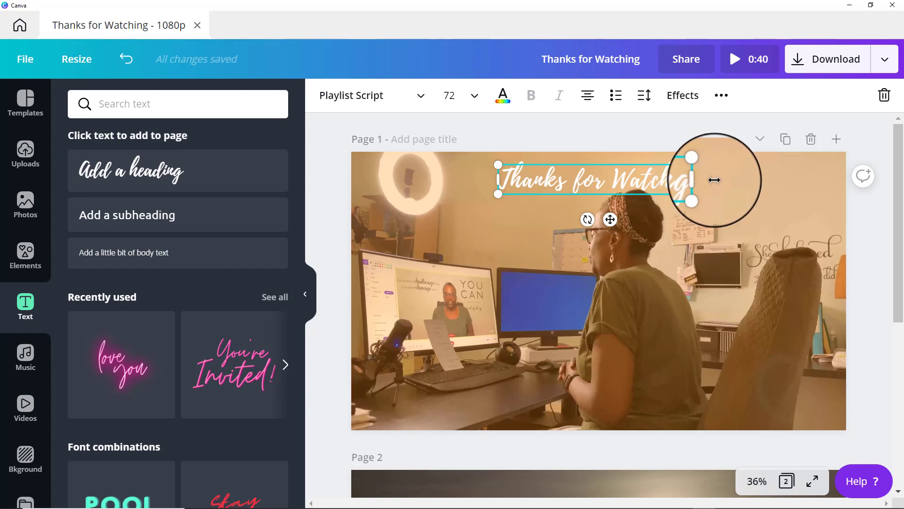
pyautogui.write('!')
pyautogui.click(738, 257)
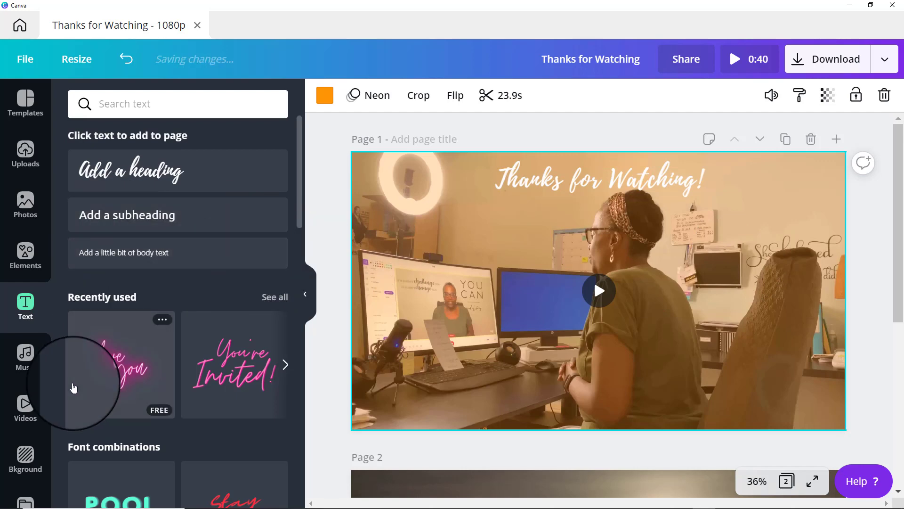
# Step: Add a square shape to page 1 and reshape it into a wide rectangle in the lower half, against the page's left edge
pyautogui.click(35, 279)
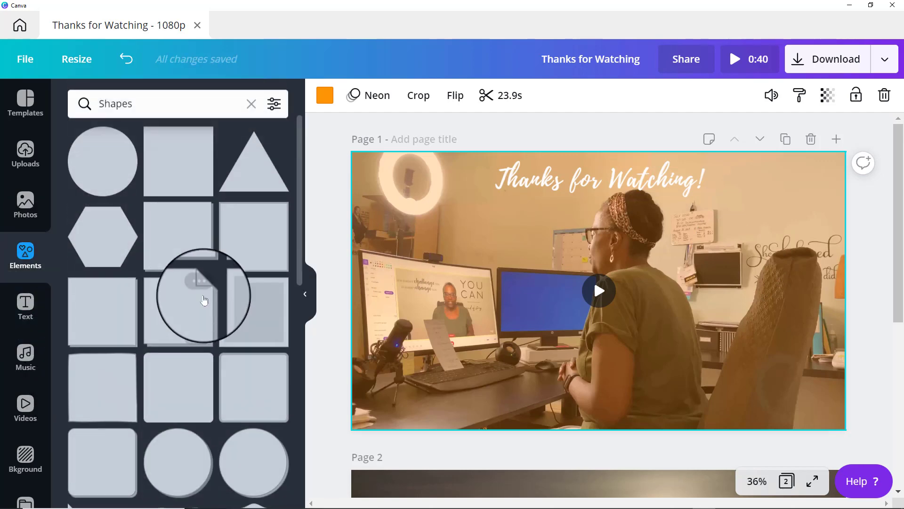
pyautogui.click(166, 187)
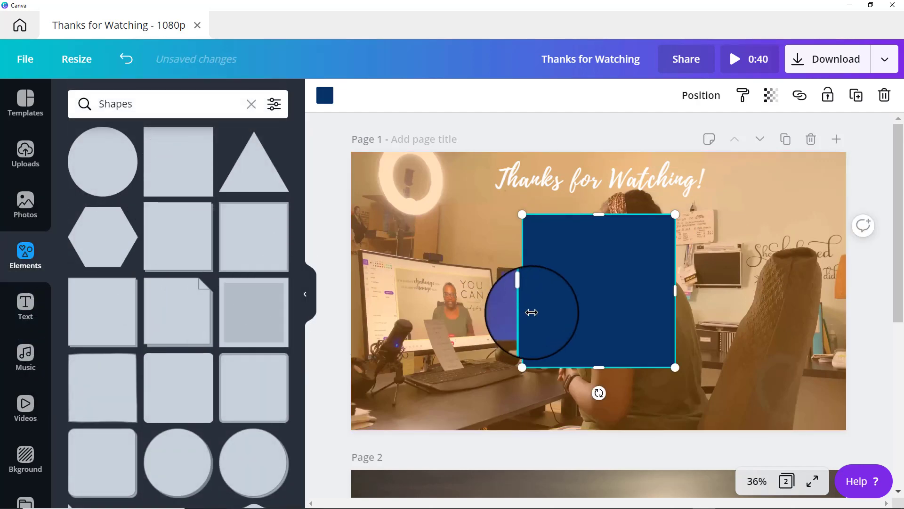
pyautogui.moveTo(531, 313); pyautogui.dragTo(408, 328)
pyautogui.moveTo(515, 310); pyautogui.dragTo(582, 311)
pyautogui.moveTo(464, 235); pyautogui.dragTo(464, 261)
pyautogui.moveTo(446, 303); pyautogui.dragTo(434, 335)
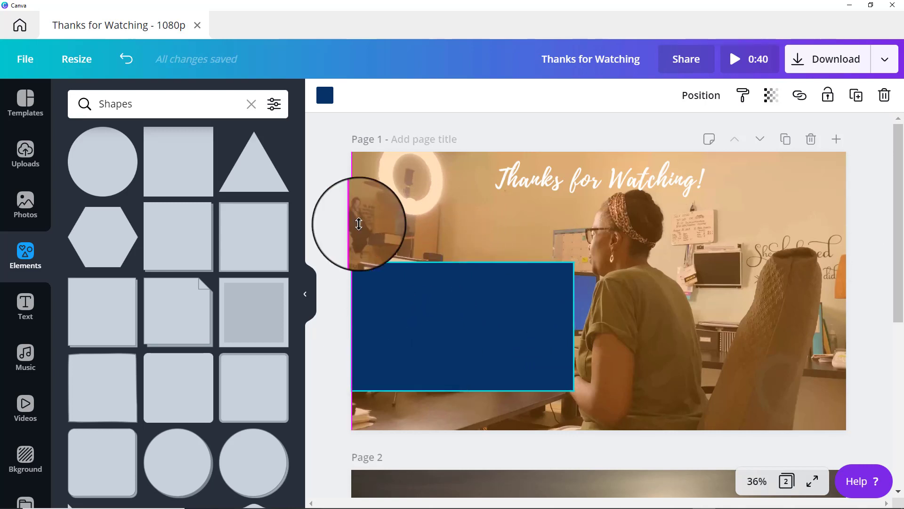
# Step: Fill the rectangle with the document's orange and reduce its height to about 454 from its lower edge
pyautogui.click(325, 95)
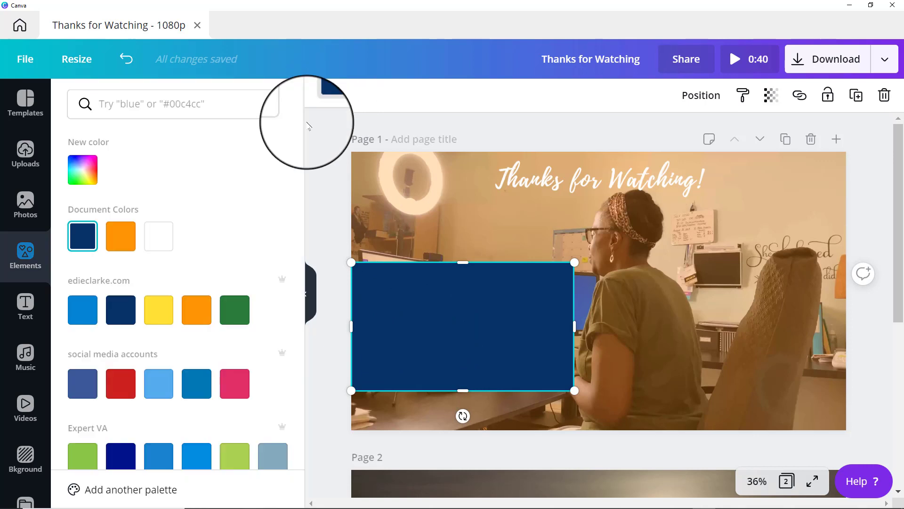
pyautogui.click(124, 232)
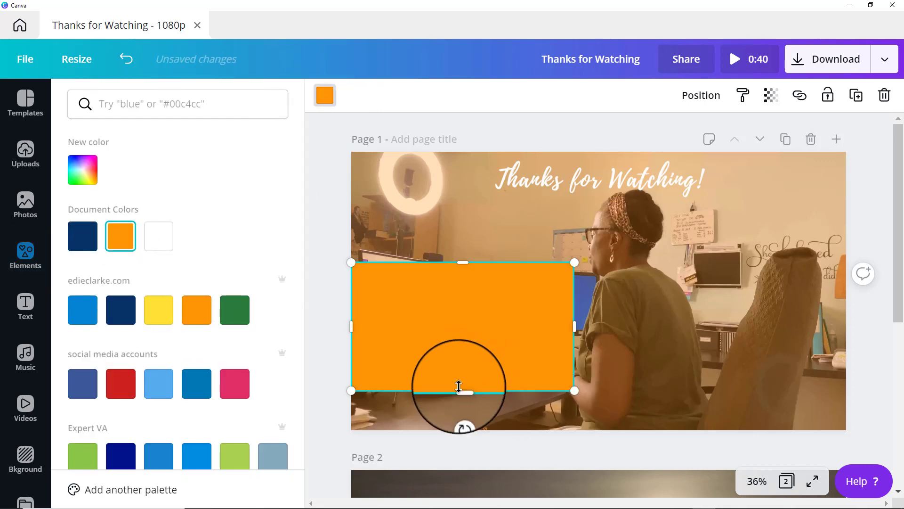
pyautogui.moveTo(460, 390); pyautogui.dragTo(460, 379)
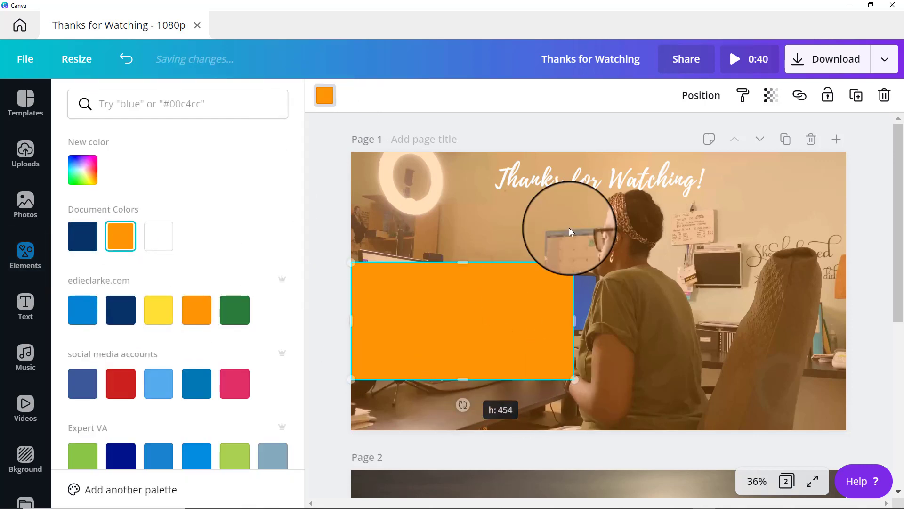
# Step: Set the orange rectangle's transparency to 69
pyautogui.click(771, 95)
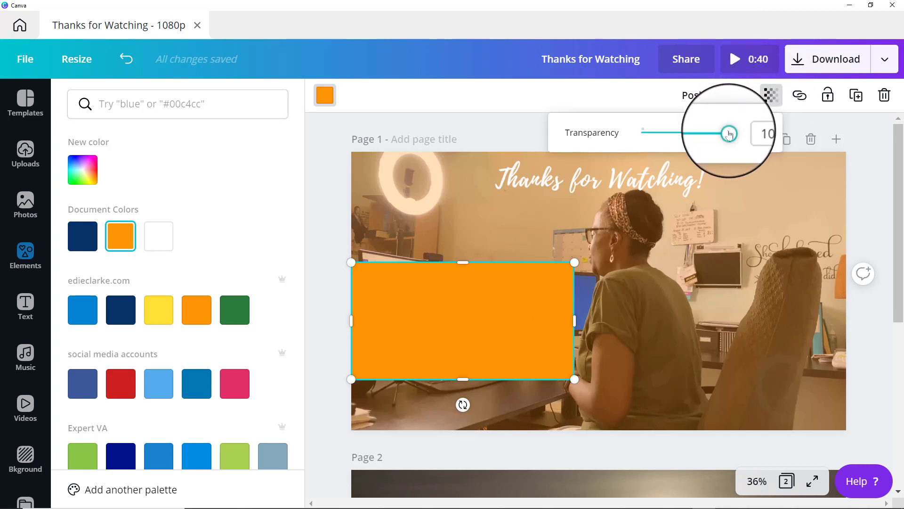
pyautogui.moveTo(724, 133); pyautogui.dragTo(711, 134)
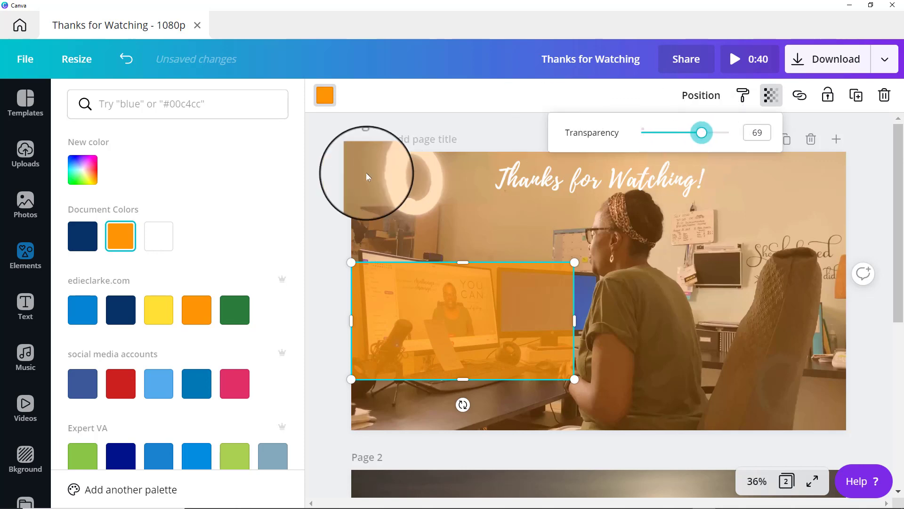
pyautogui.click(333, 177)
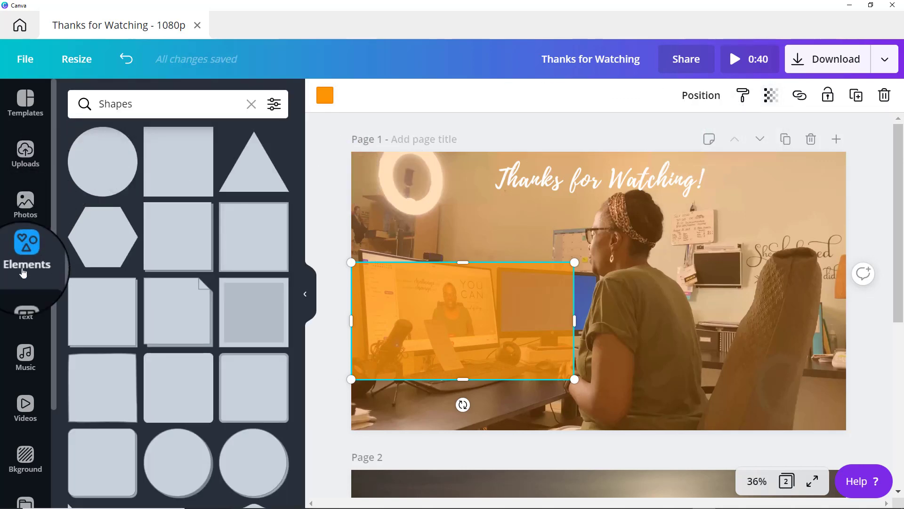
# Step: Add a heading reading "Subscribe Now!" and place it centred at the upper edge of the orange rectangle
pyautogui.click(26, 305)
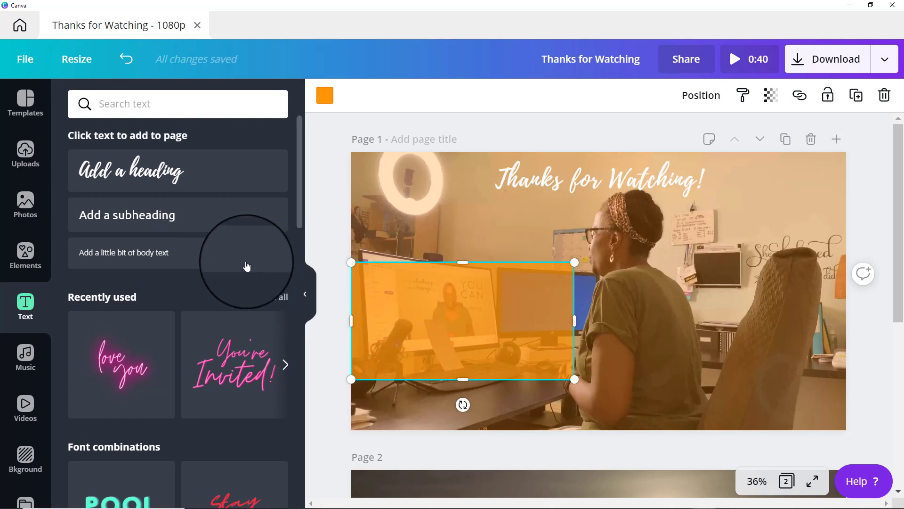
pyautogui.click(184, 164)
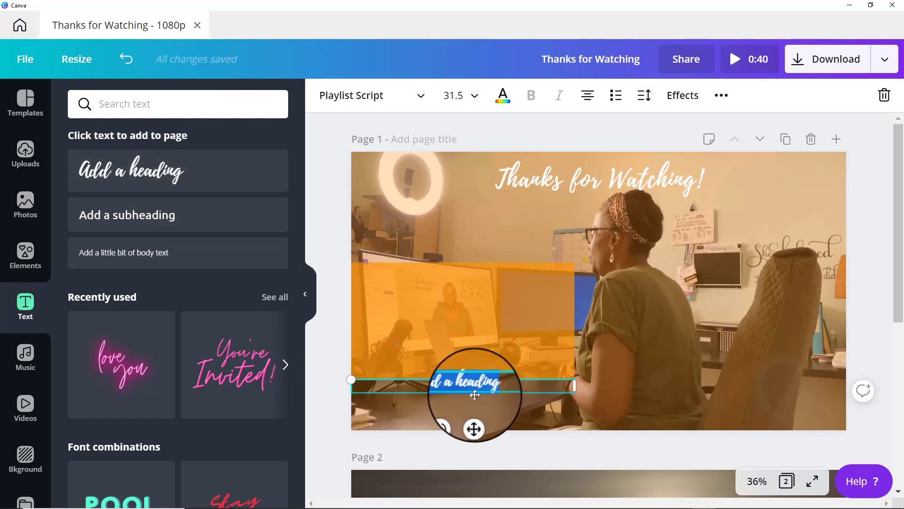
pyautogui.moveTo(476, 419); pyautogui.dragTo(474, 302)
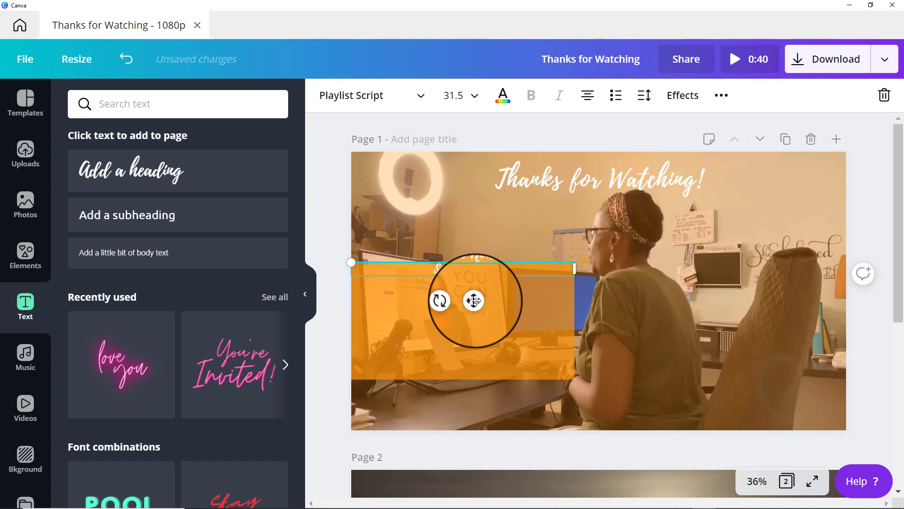
# Step: Set the "Subscribe Now!" heading's font size to 48
pyautogui.click(467, 96)
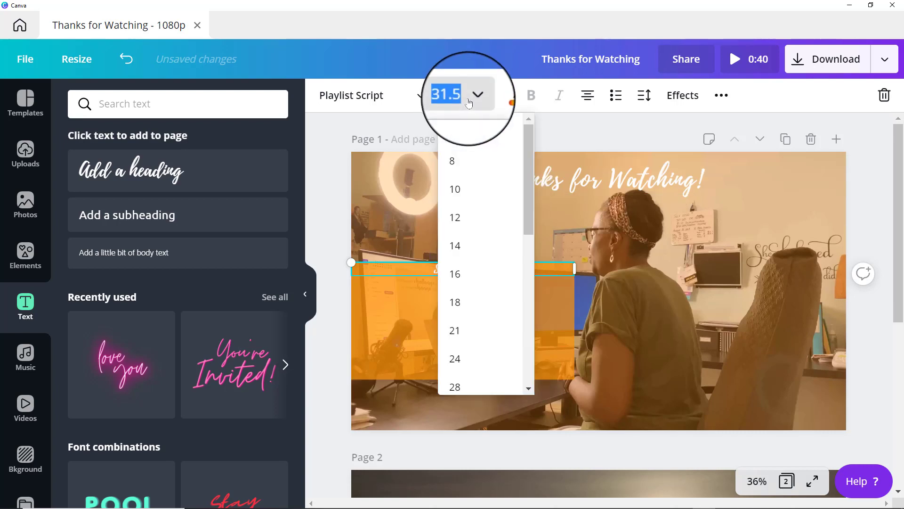
pyautogui.scroll(-4, 473, 371)
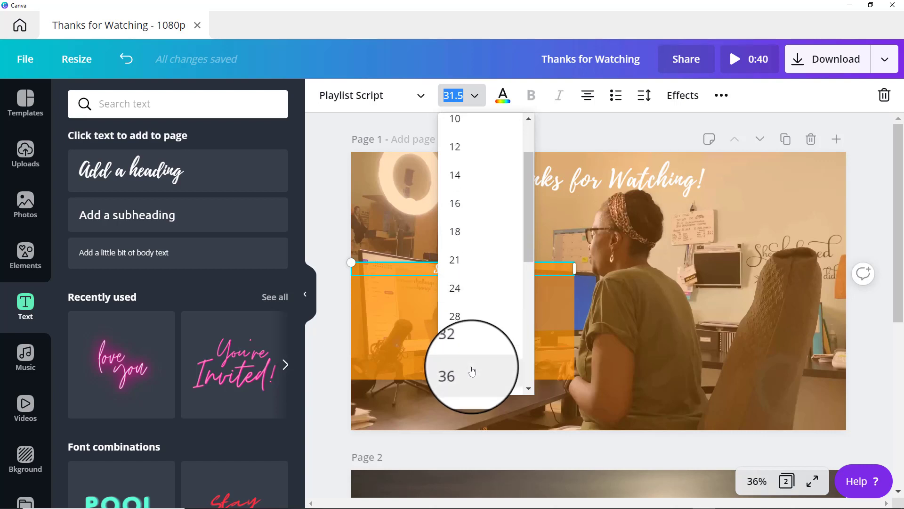
pyautogui.click(466, 293)
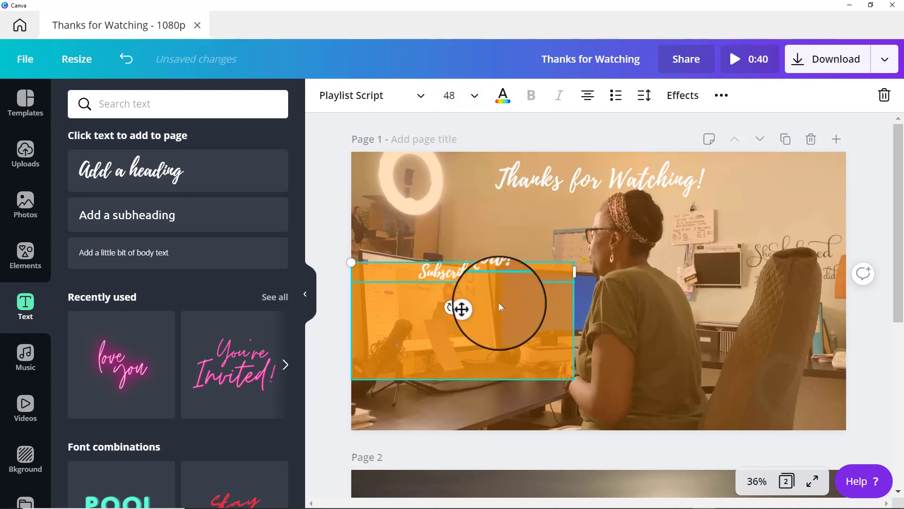
pyautogui.click(464, 402)
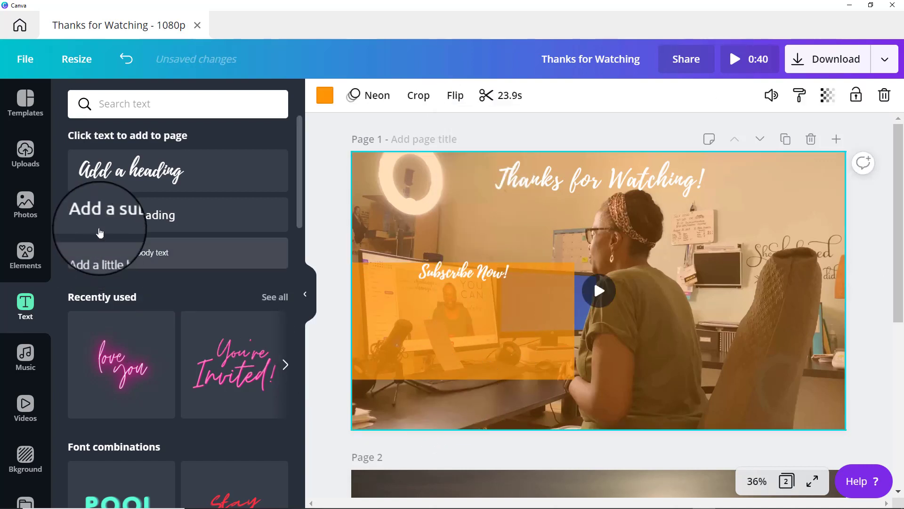
# Step: Add a subheading on the orange rectangle below "Subscribe Now!" and set its font size to 72
pyautogui.click(128, 218)
pyautogui.moveTo(610, 320); pyautogui.dragTo(474, 338)
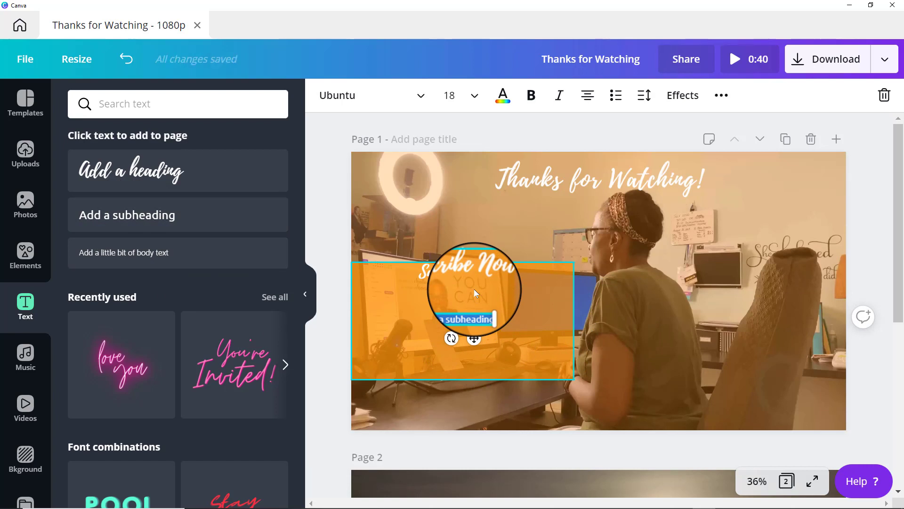
pyautogui.click(473, 96)
pyautogui.scroll(-3, 485, 358)
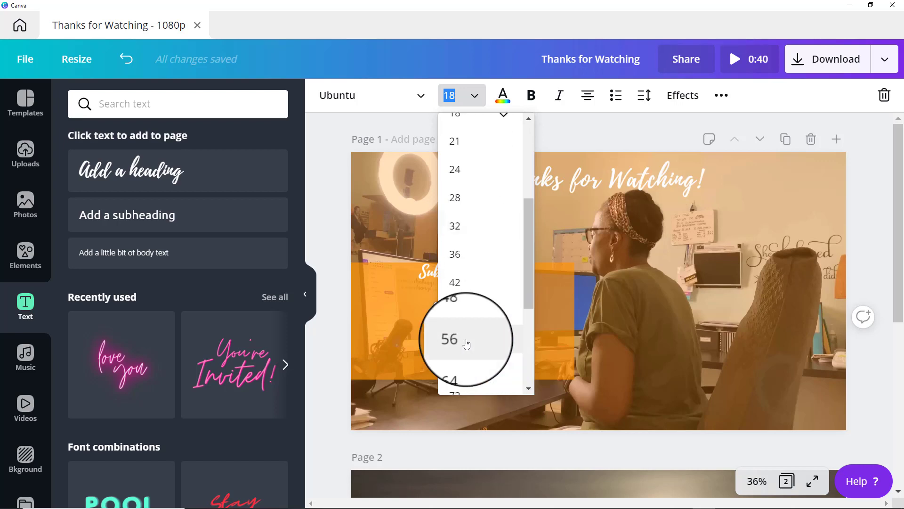
pyautogui.click(467, 340)
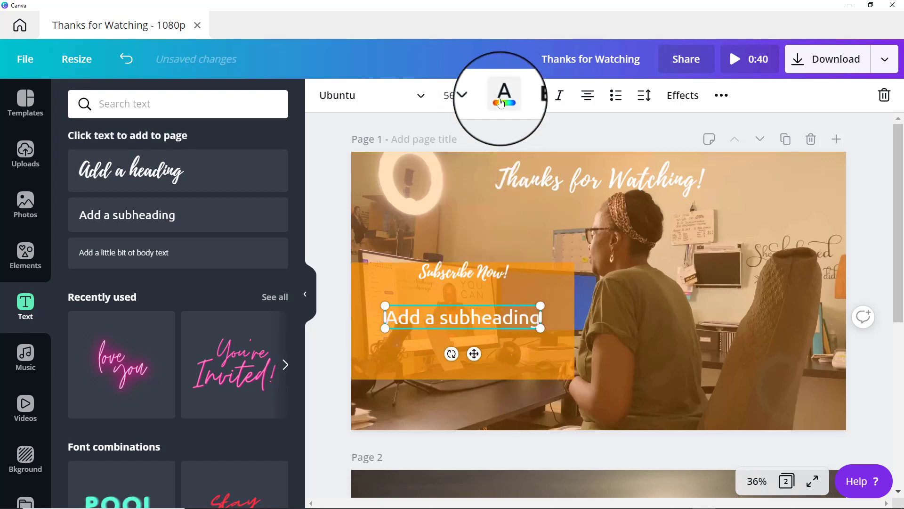
pyautogui.click(503, 92)
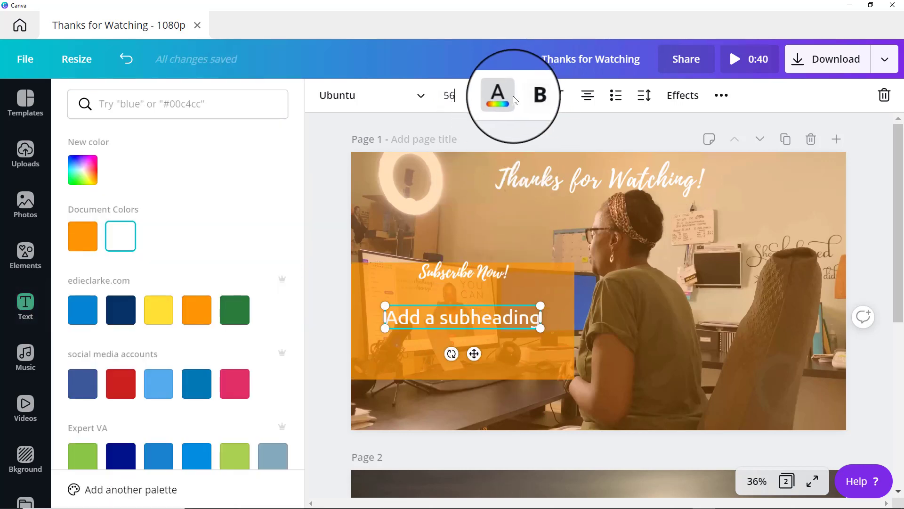
pyautogui.click(473, 96)
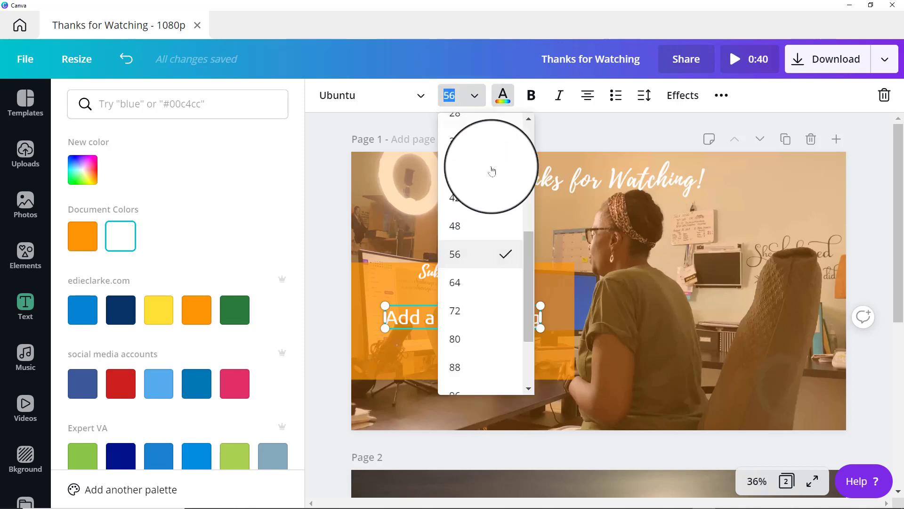
pyautogui.click(464, 310)
# Step: Left-align the subheading and replace its text with "NEW VIDEO EVERY THURSDAY"
pyautogui.moveTo(536, 361); pyautogui.dragTo(399, 333)
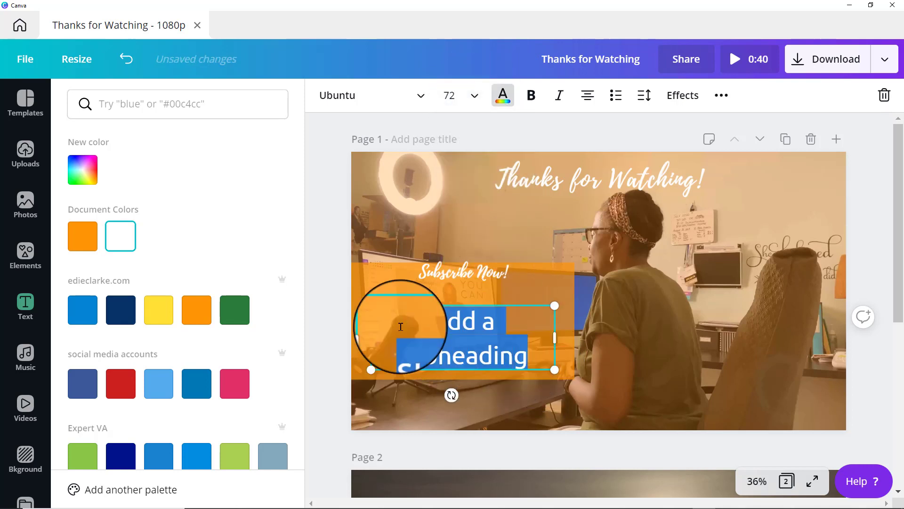
pyautogui.click(587, 95)
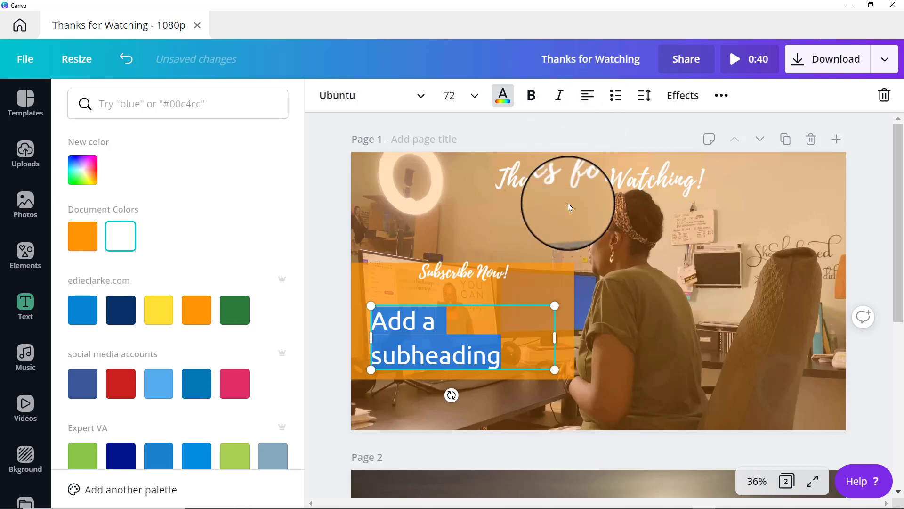
pyautogui.write('NEW VIDE')
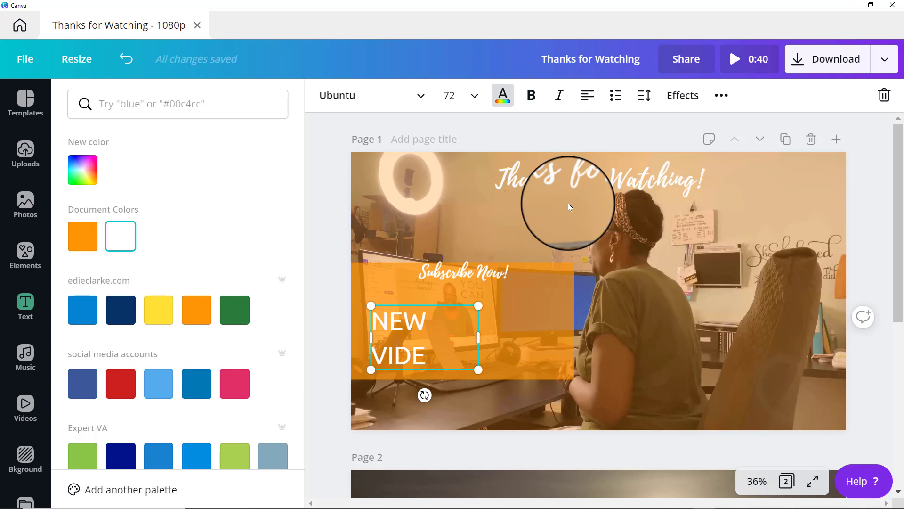
pyautogui.write('O EVER')
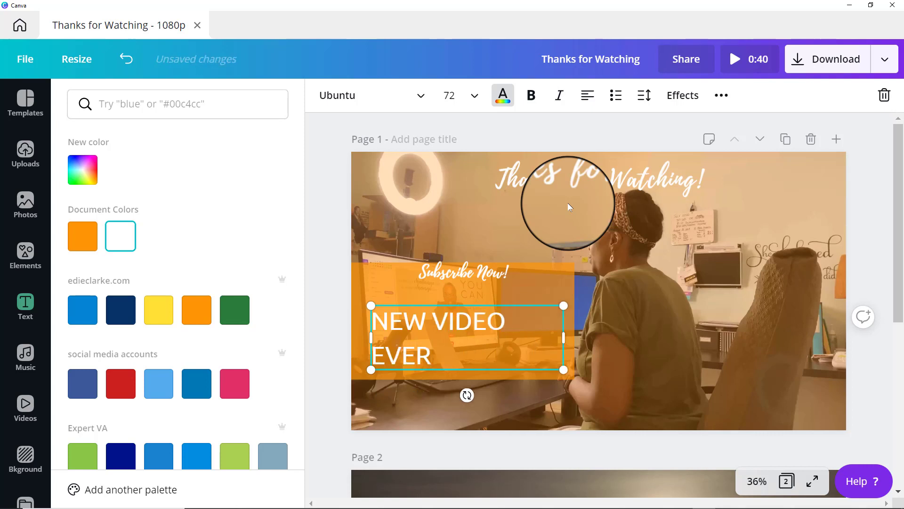
pyautogui.write('Y THURSDAY')
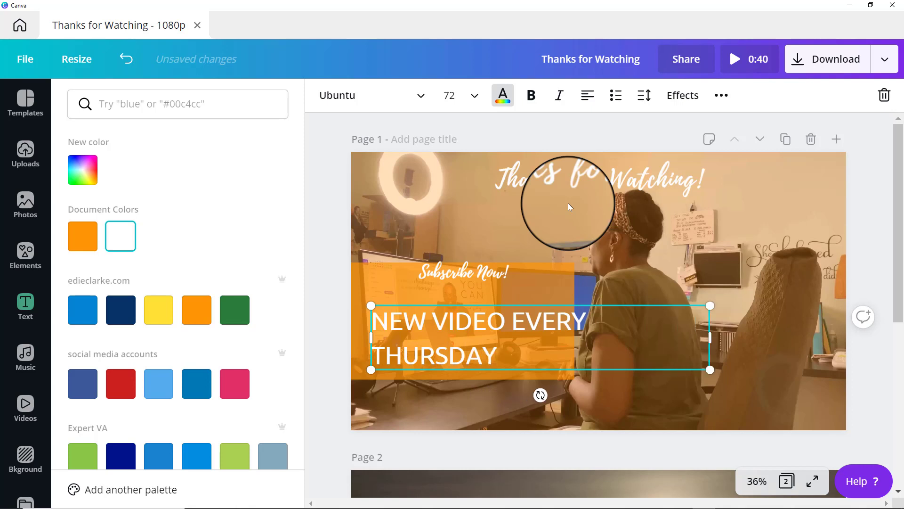
# Step: Fit "NEW VIDEO EVERY THURSDAY" on two lines at the orange rectangle's left edge and colour the text dark navy blue
pyautogui.moveTo(710, 339); pyautogui.dragTo(584, 338)
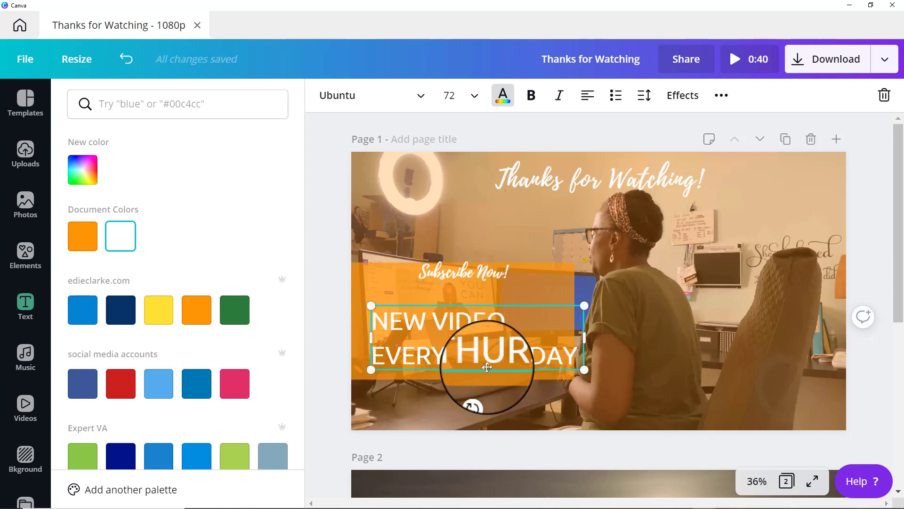
pyautogui.moveTo(508, 370); pyautogui.dragTo(490, 362)
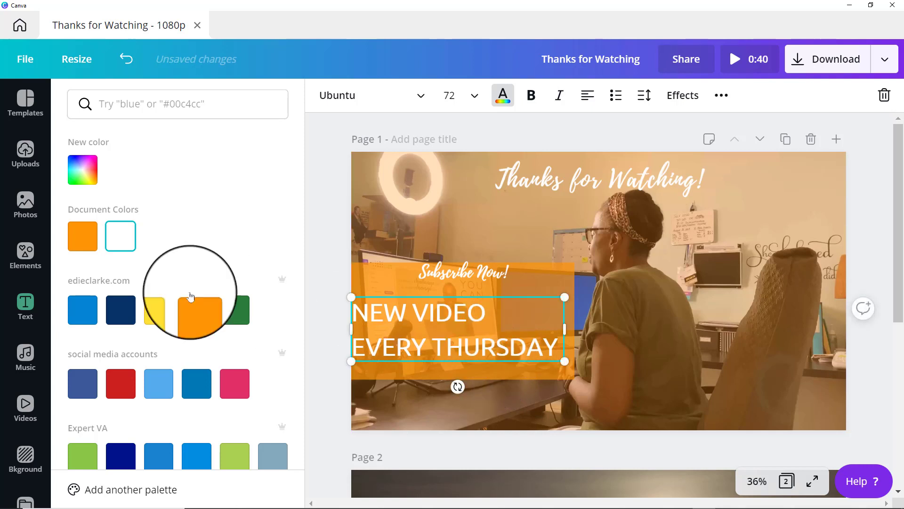
pyautogui.click(120, 311)
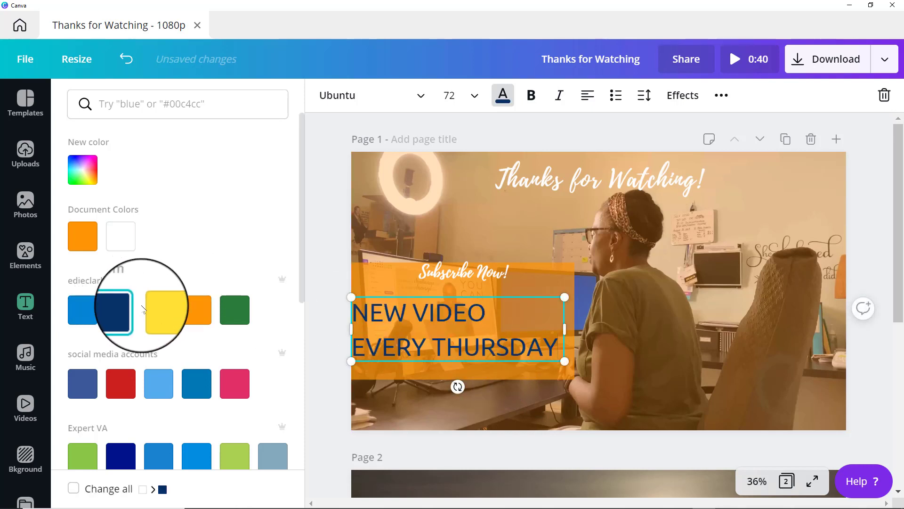
# Step: Move the "Subscribe Now!" heading slightly down within the orange rectangle
pyautogui.click(471, 273)
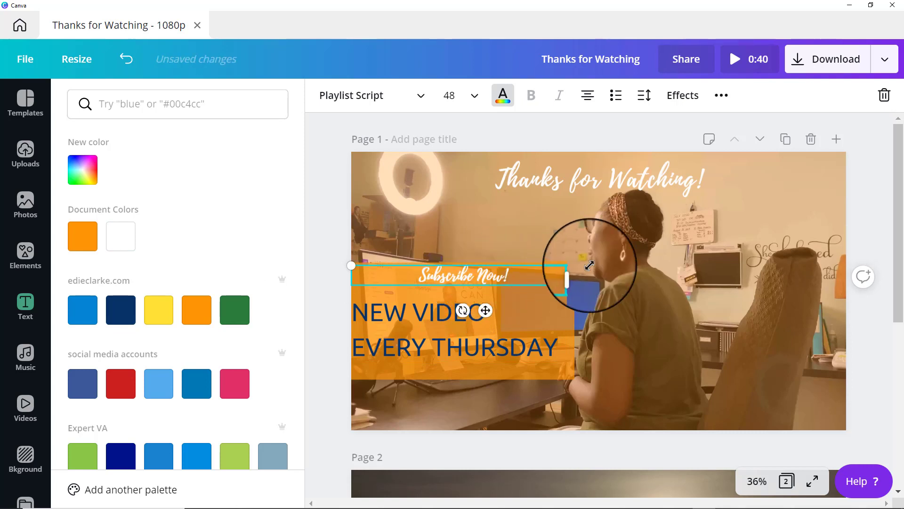
pyautogui.click(676, 274)
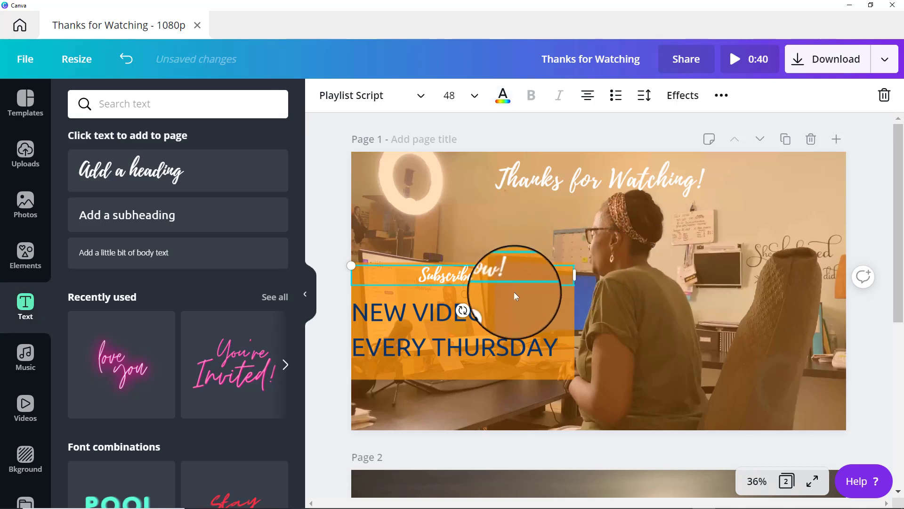
# Step: Try the Shadow effect on the "NEW VIDEO EVERY THURSDAY" text and replace it with the Lift effect
pyautogui.click(405, 320)
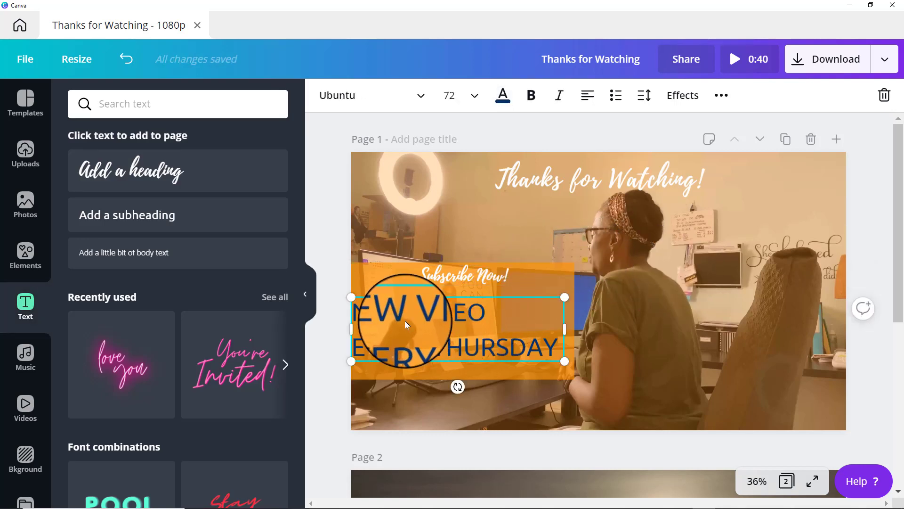
pyautogui.click(681, 99)
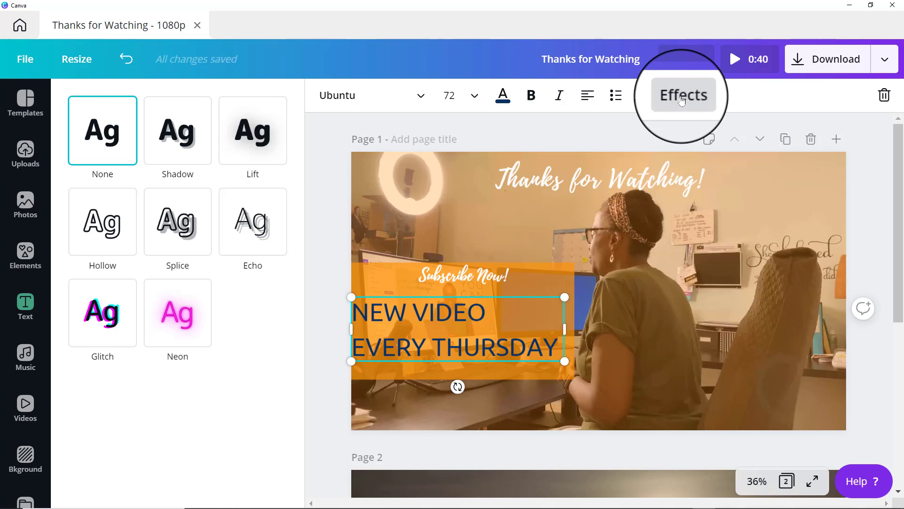
pyautogui.click(200, 138)
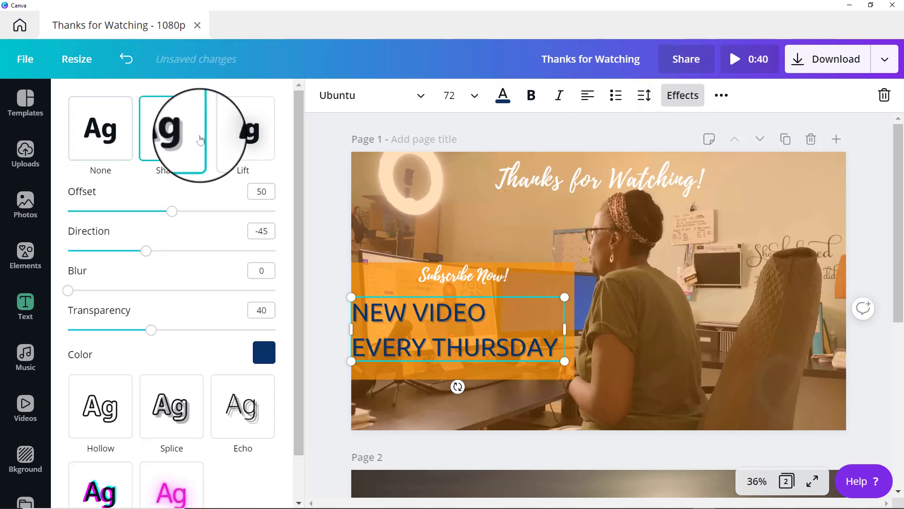
pyautogui.click(244, 137)
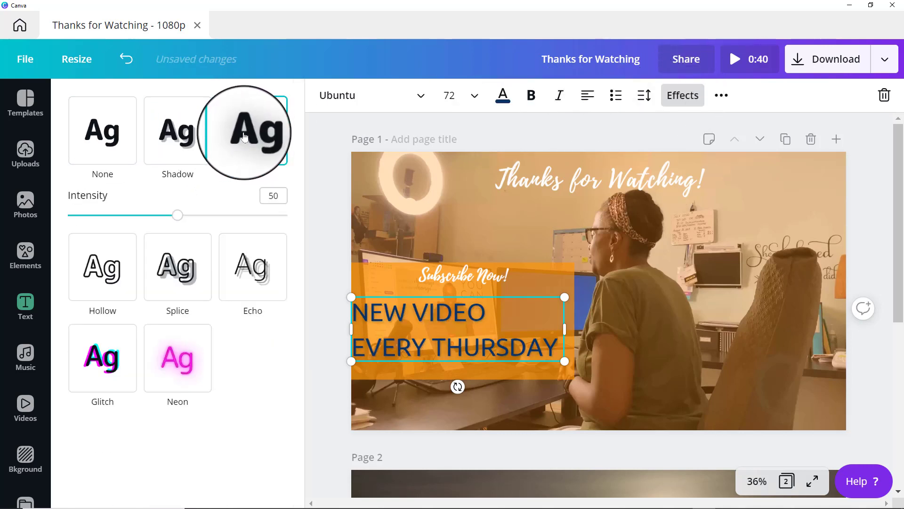
# Step: Try the Hollow, Splice, Echo, Glitch and Neon effects on the "NEW VIDEO EVERY THURSDAY" text
pyautogui.click(108, 263)
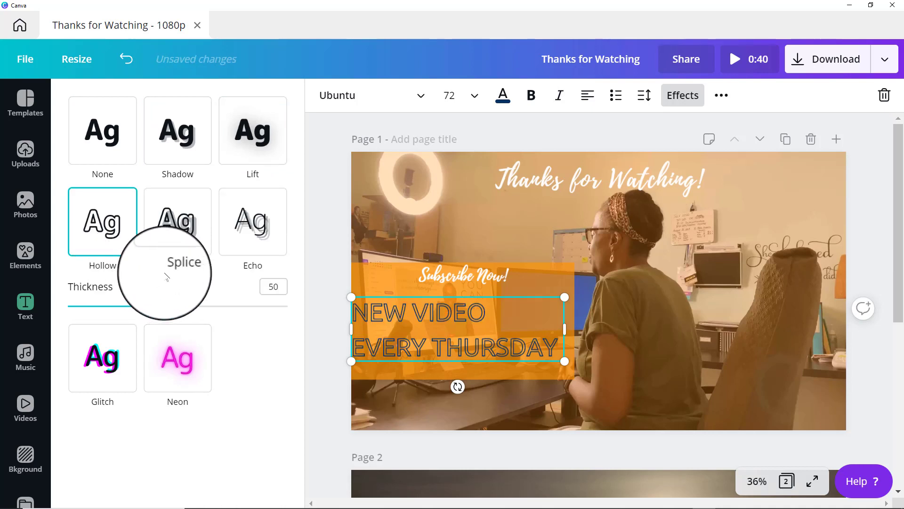
pyautogui.click(179, 219)
pyautogui.click(241, 224)
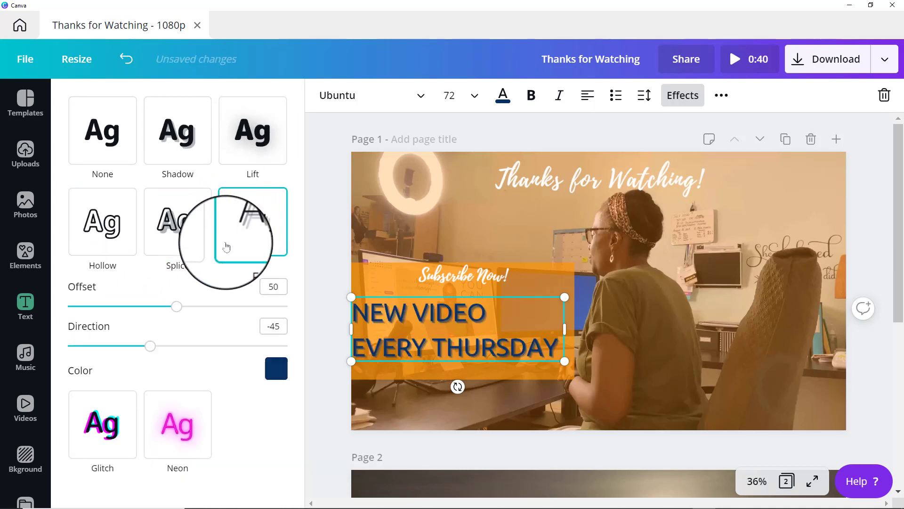
pyautogui.click(118, 417)
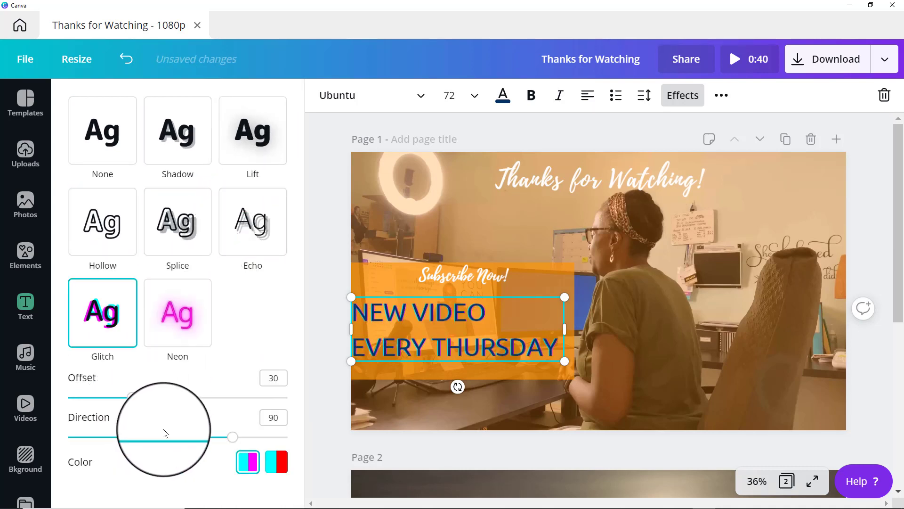
pyautogui.click(172, 302)
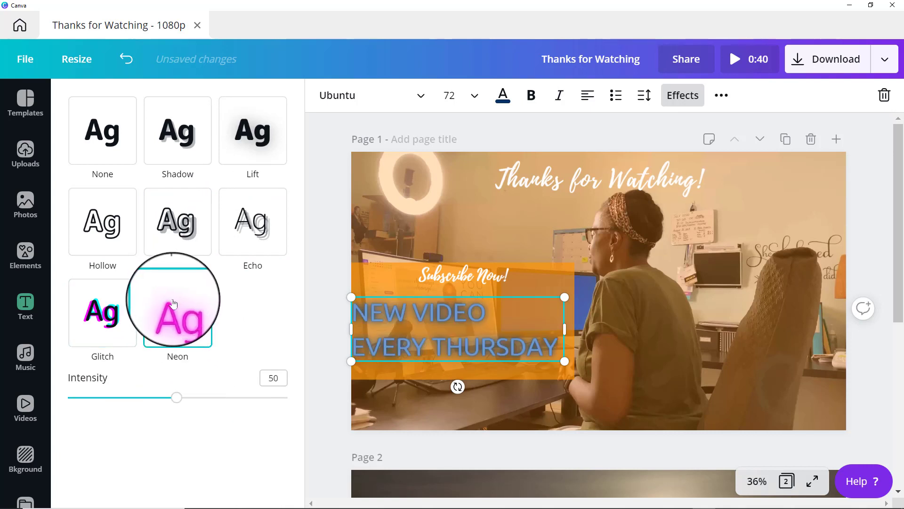
# Step: Apply the Lift effect with increased intensity to the "NEW VIDEO EVERY THURSDAY" text and the "Subscribe Now!" heading
pyautogui.click(248, 132)
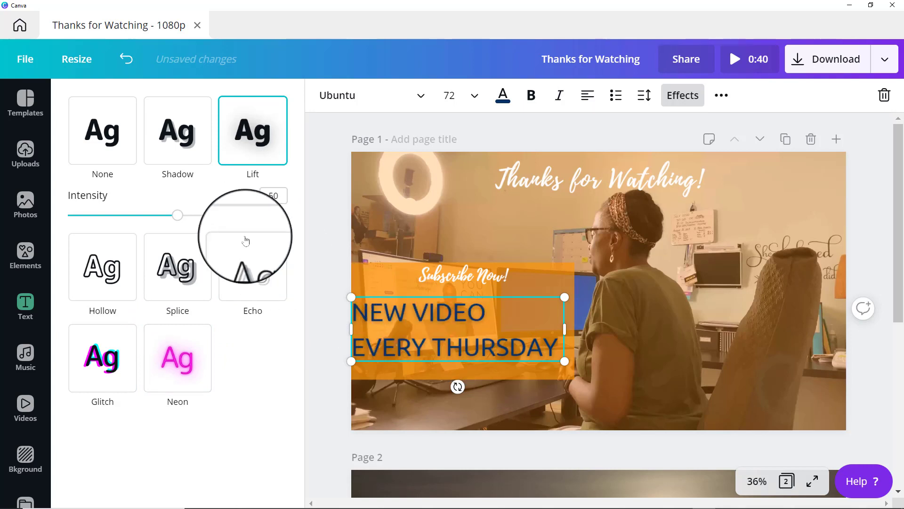
pyautogui.moveTo(179, 216); pyautogui.dragTo(248, 222)
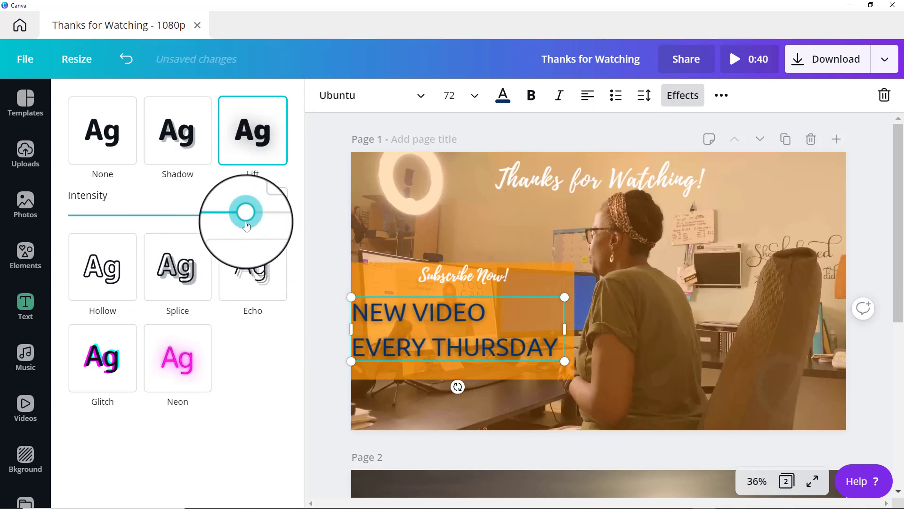
pyautogui.click(473, 280)
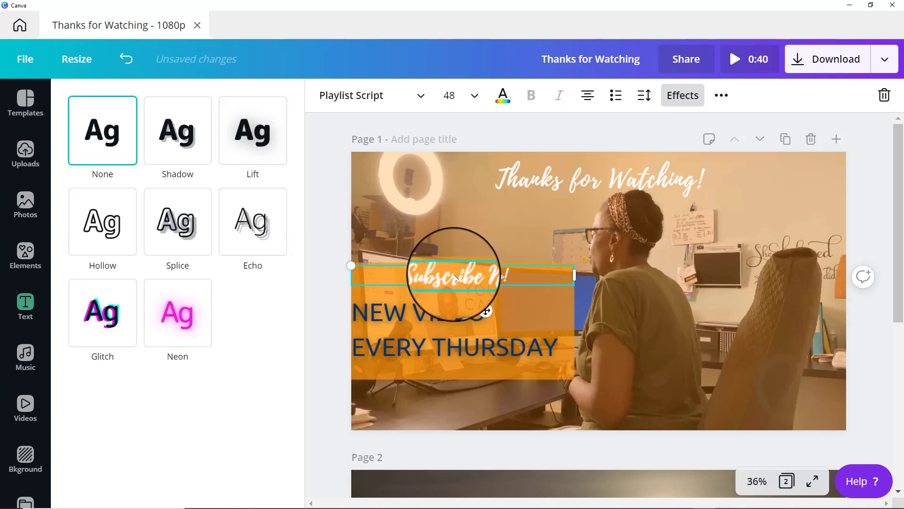
pyautogui.click(261, 141)
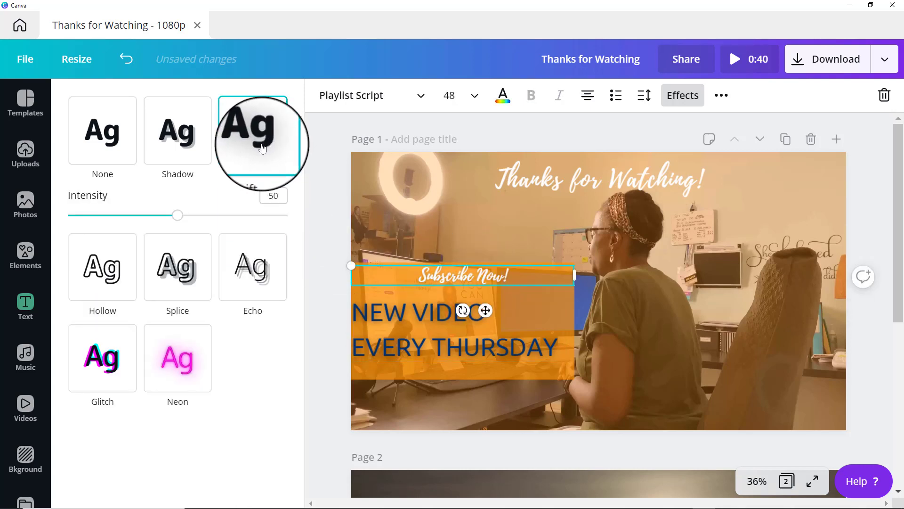
pyautogui.click(184, 218)
pyautogui.moveTo(184, 218); pyautogui.dragTo(197, 219)
# Step: Apply the Lift effect with intensity 63 to the "Thanks for Watching!" heading
pyautogui.click(547, 184)
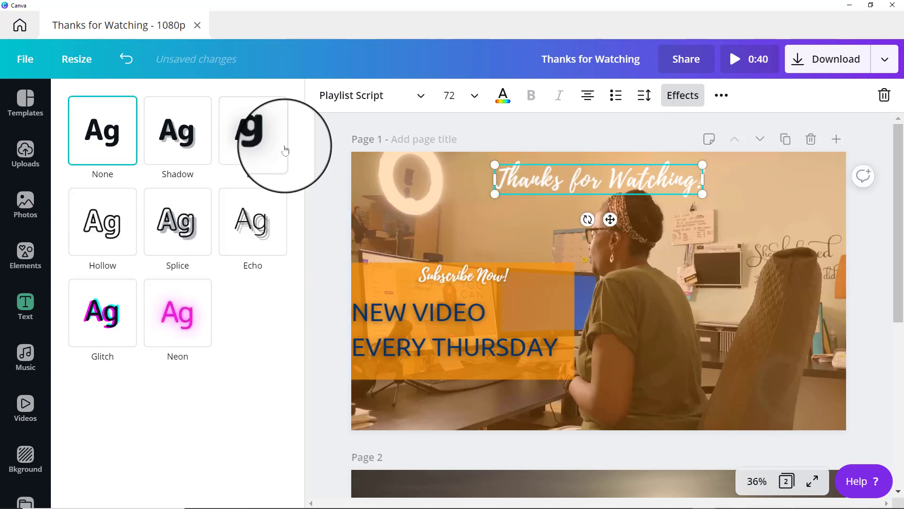
pyautogui.click(257, 142)
pyautogui.moveTo(178, 216); pyautogui.dragTo(207, 219)
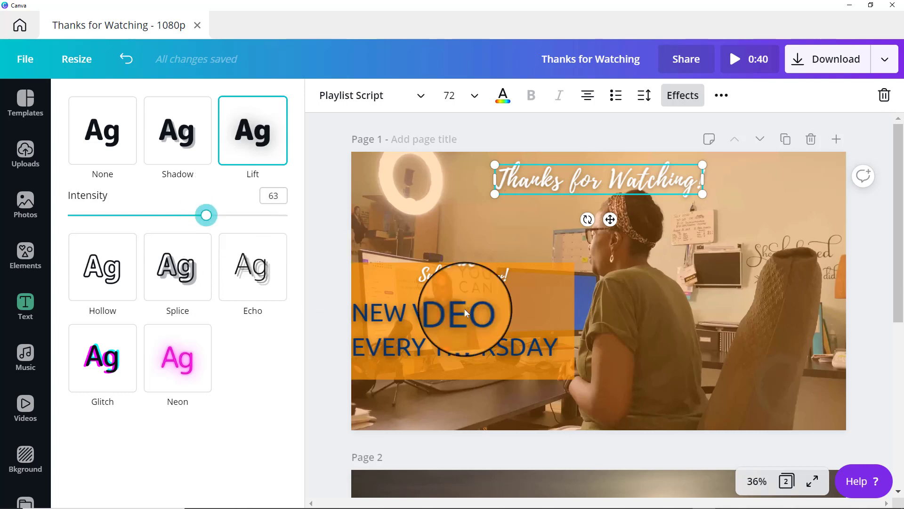
pyautogui.press('Escape')
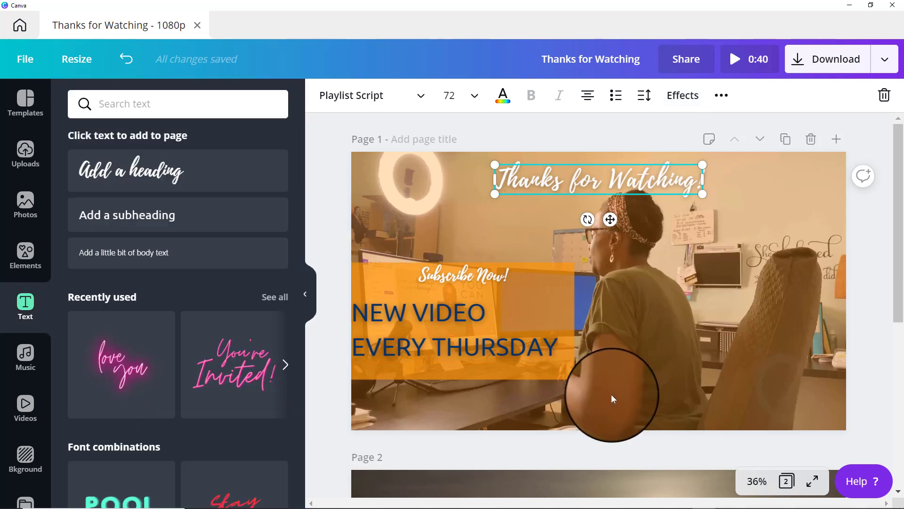
# Step: Set page 1's animation to None and preview its background video
pyautogui.click(538, 224)
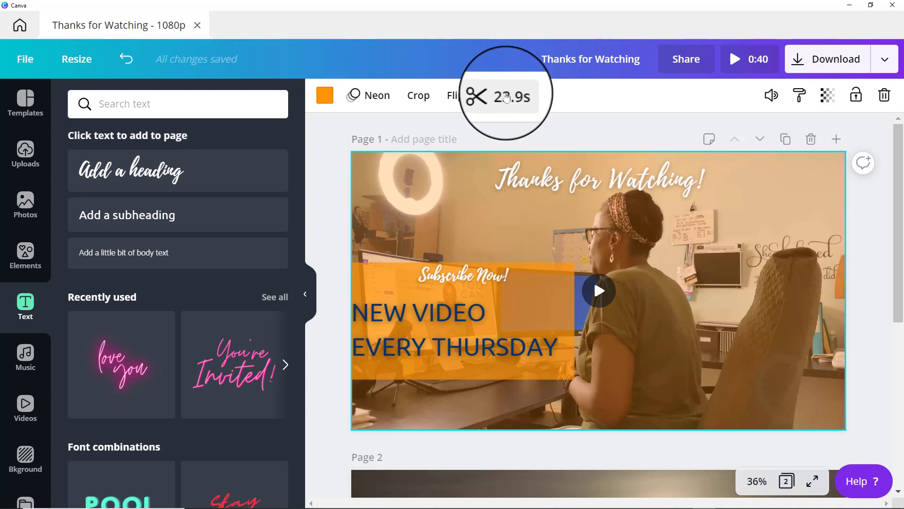
pyautogui.click(371, 97)
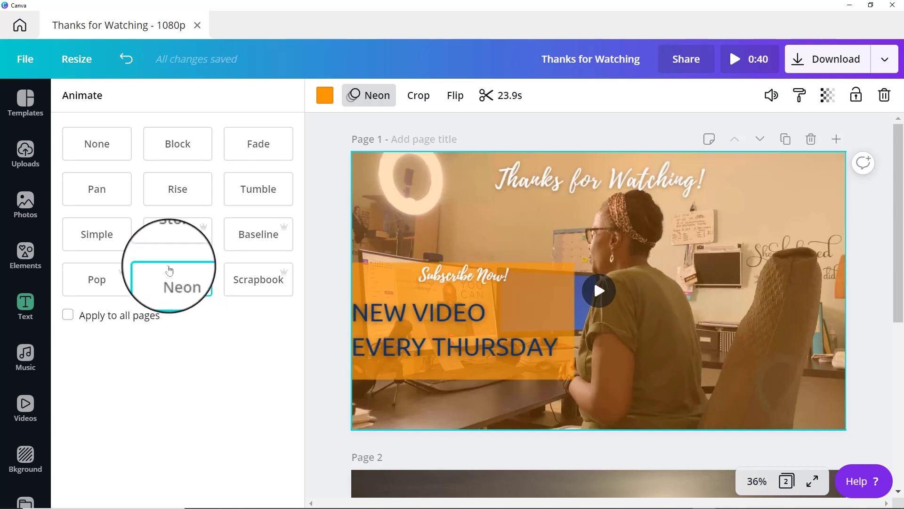
pyautogui.click(97, 150)
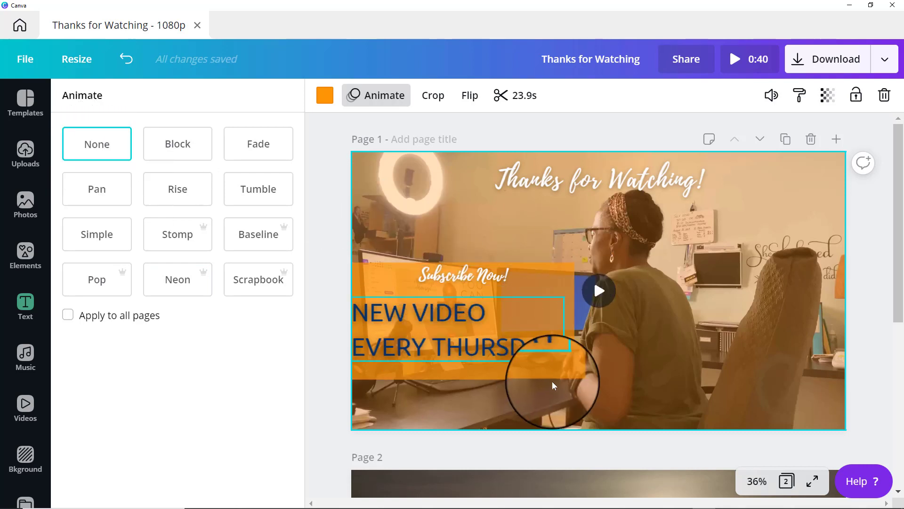
pyautogui.click(609, 296)
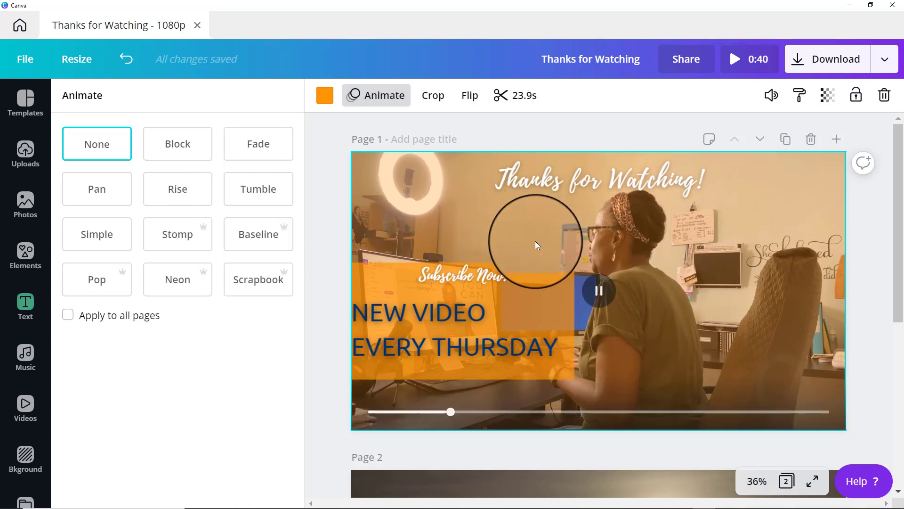
pyautogui.click(597, 289)
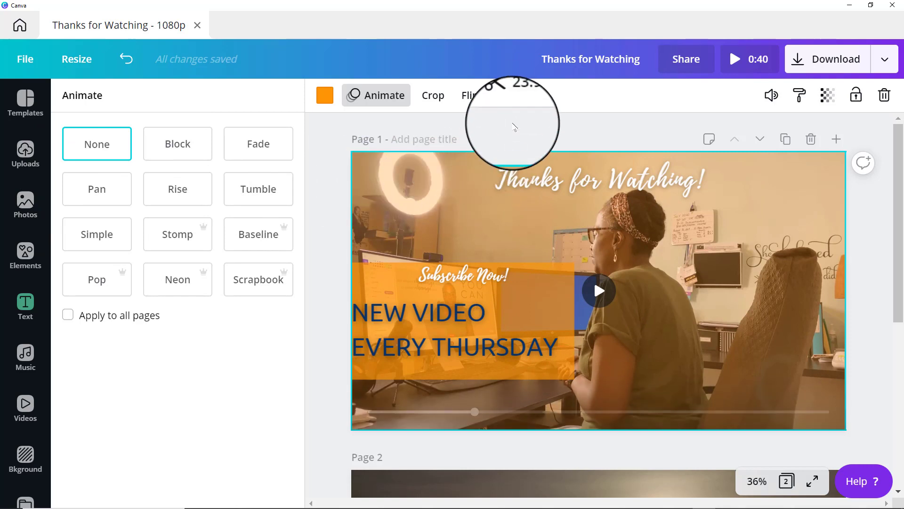
# Step: Trim the background video on page 1 to 20.0 seconds
pyautogui.click(518, 95)
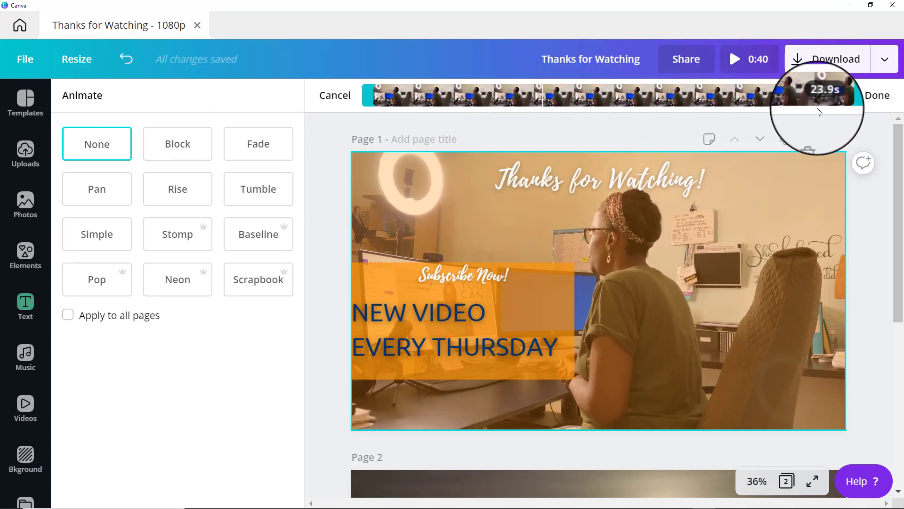
pyautogui.click(343, 104)
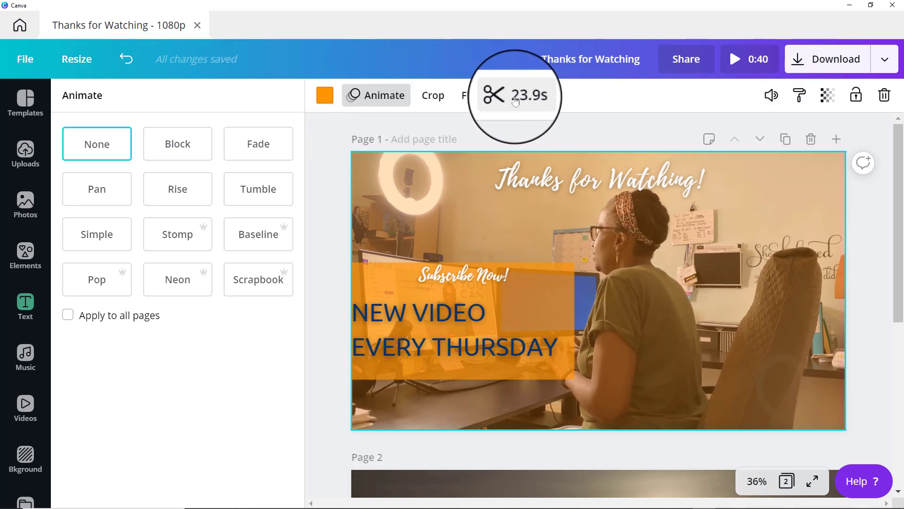
pyautogui.click(508, 101)
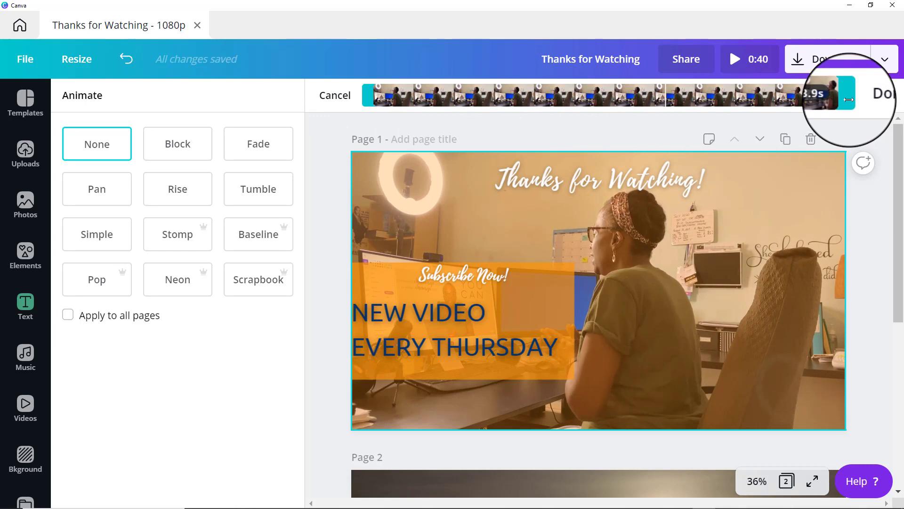
pyautogui.moveTo(840, 101); pyautogui.dragTo(819, 103)
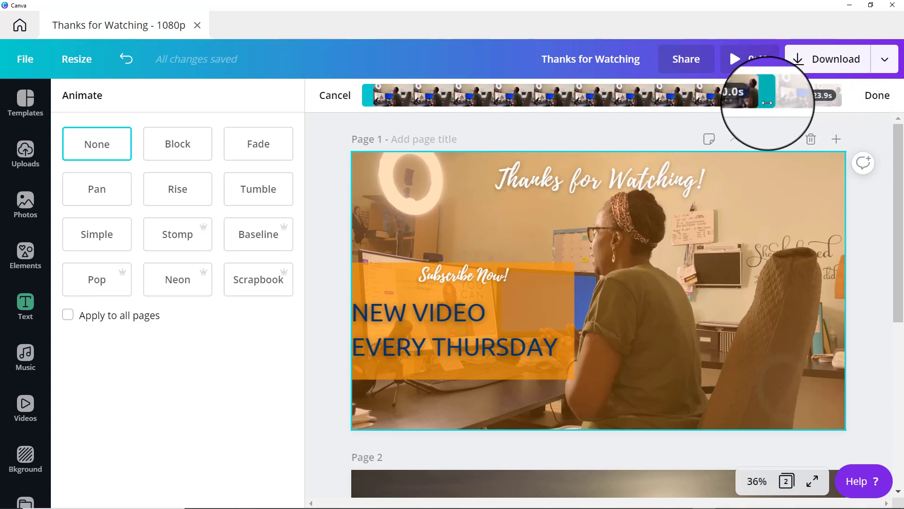
pyautogui.click(874, 97)
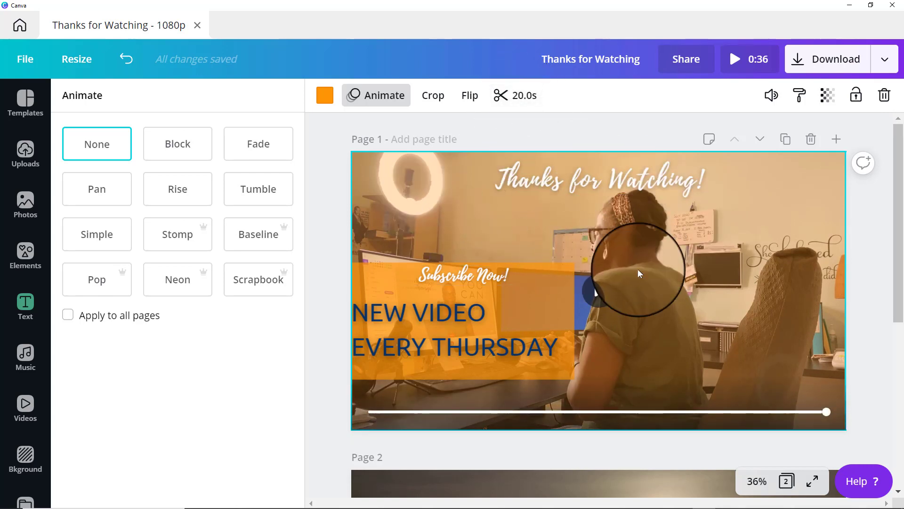
# Step: Compare the layout of page 1 with the silhouette video on page 2
pyautogui.scroll(-6, 679, 270)
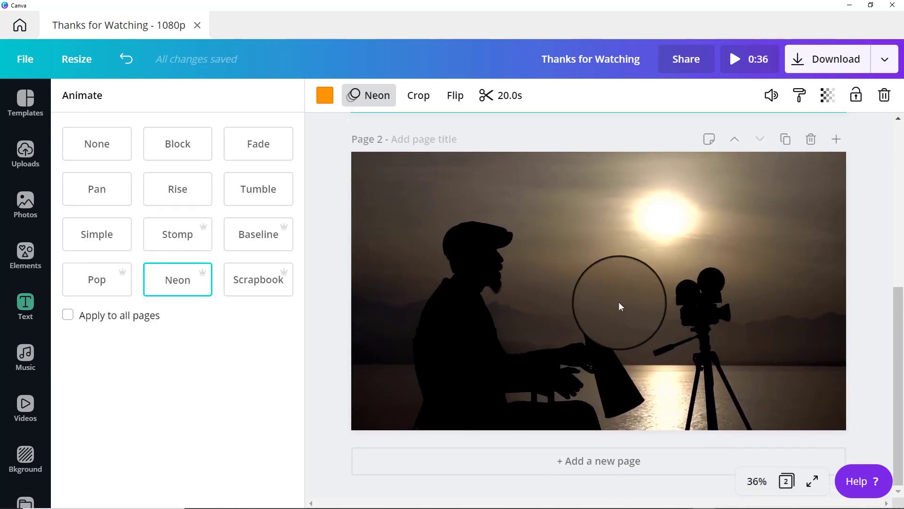
pyautogui.scroll(6, 612, 302)
pyautogui.scroll(-2, 606, 254)
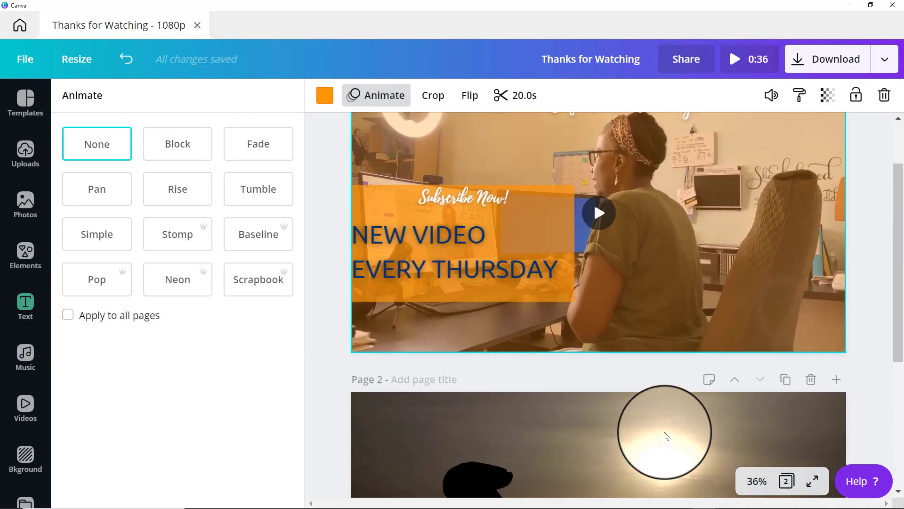
pyautogui.scroll(2, 666, 436)
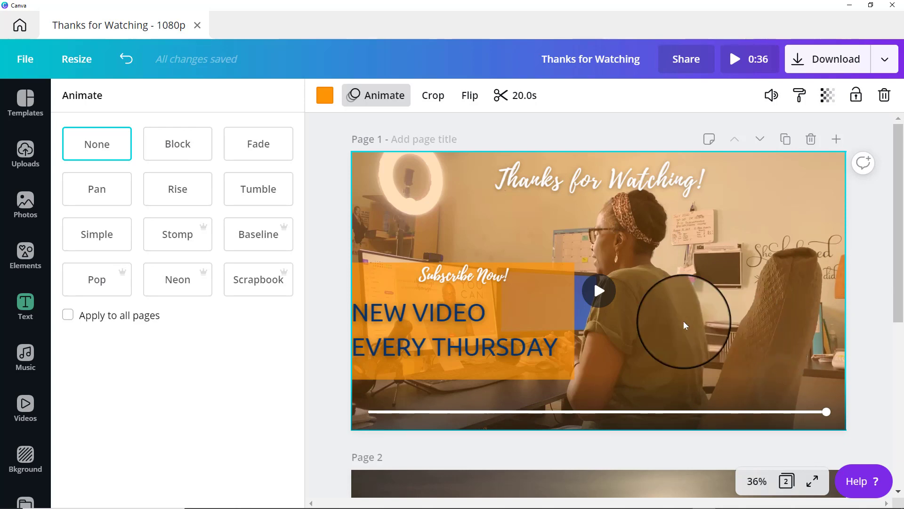
pyautogui.scroll(-4, 684, 322)
pyautogui.scroll(-2, 683, 321)
pyautogui.click(464, 338)
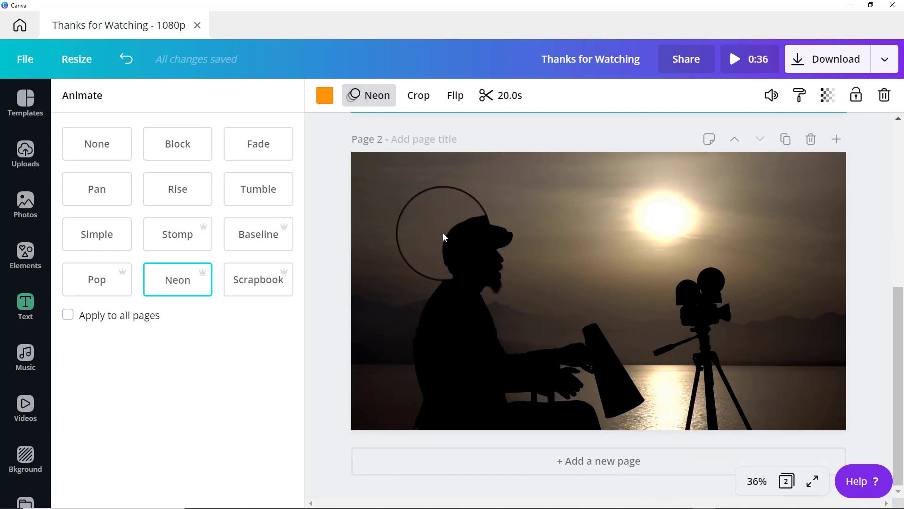
pyautogui.scroll(6, 641, 250)
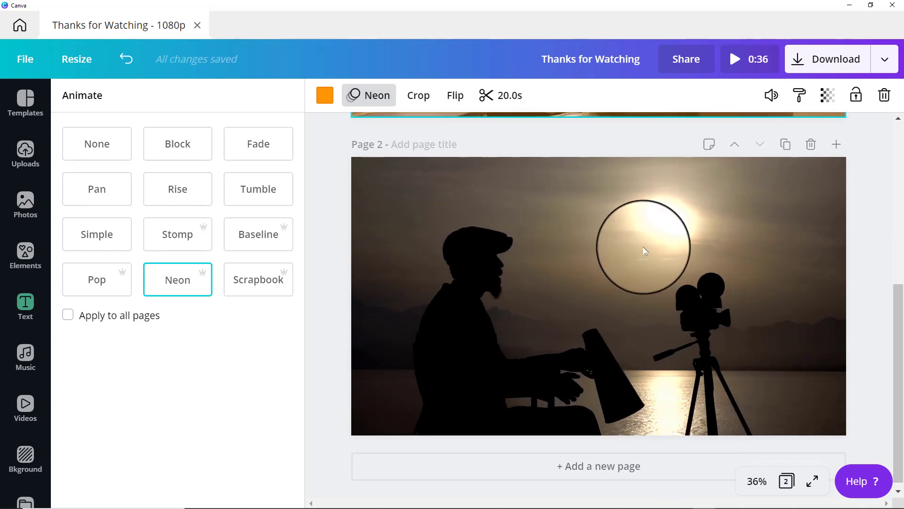
pyautogui.click(501, 205)
# Step: Add a heading and move it onto page 2, over the seated man's silhouette
pyautogui.scroll(-4, 627, 344)
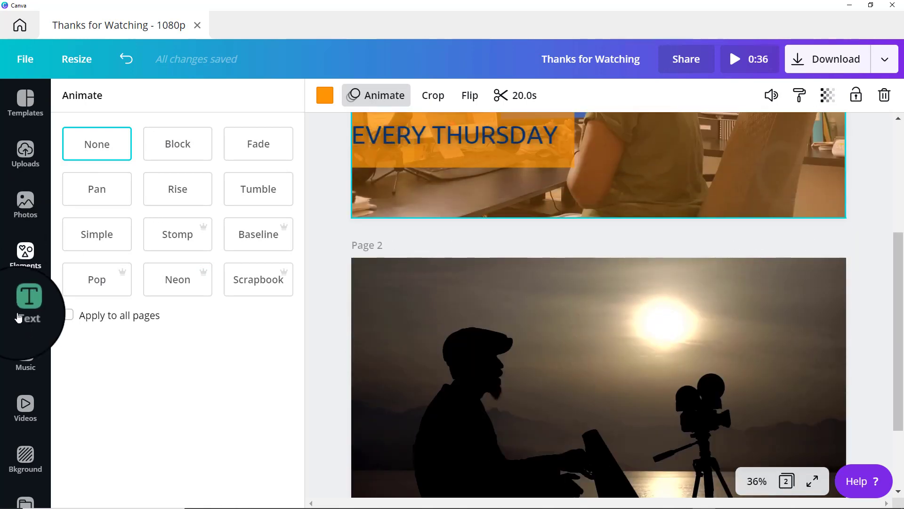
pyautogui.click(26, 301)
pyautogui.click(155, 169)
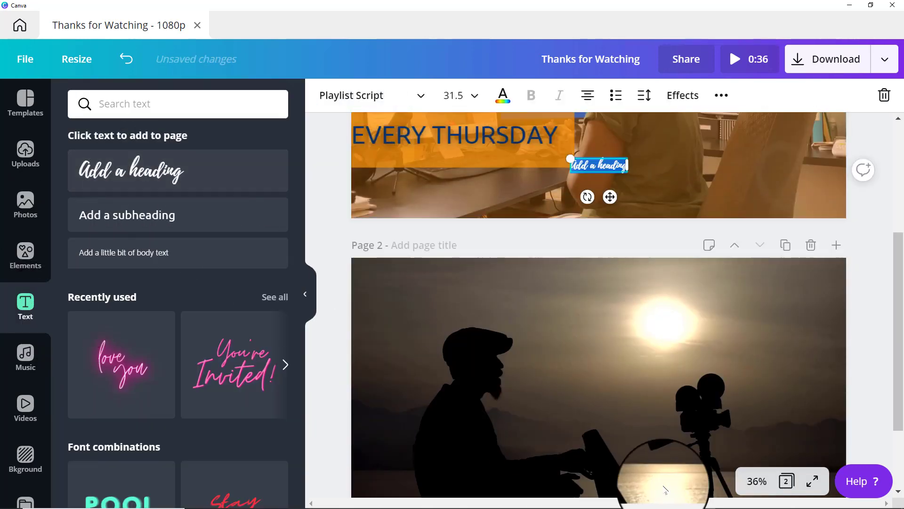
pyautogui.moveTo(612, 176); pyautogui.dragTo(583, 394)
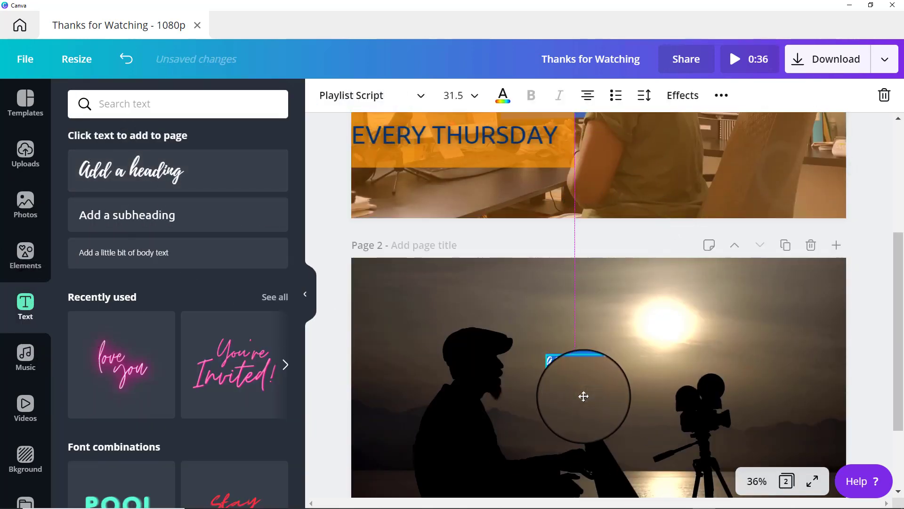
pyautogui.scroll(-2, 734, 403)
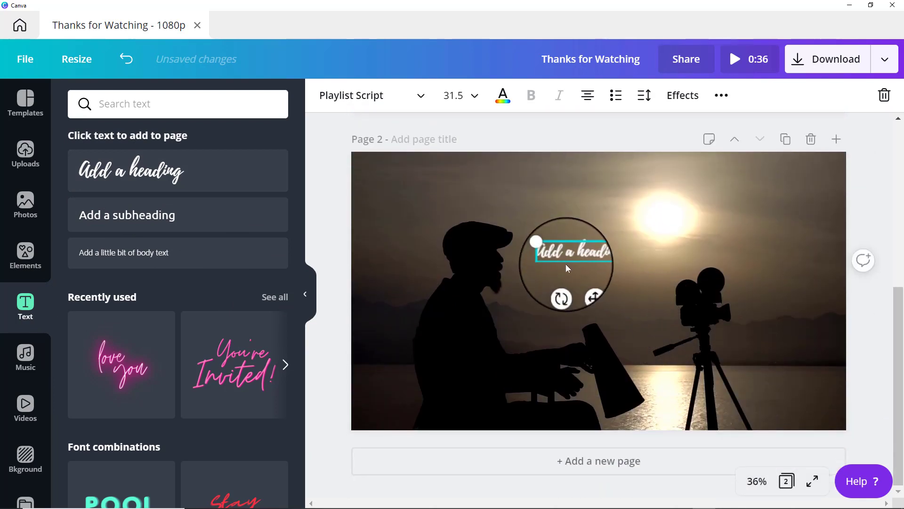
pyautogui.moveTo(566, 263); pyautogui.dragTo(462, 343)
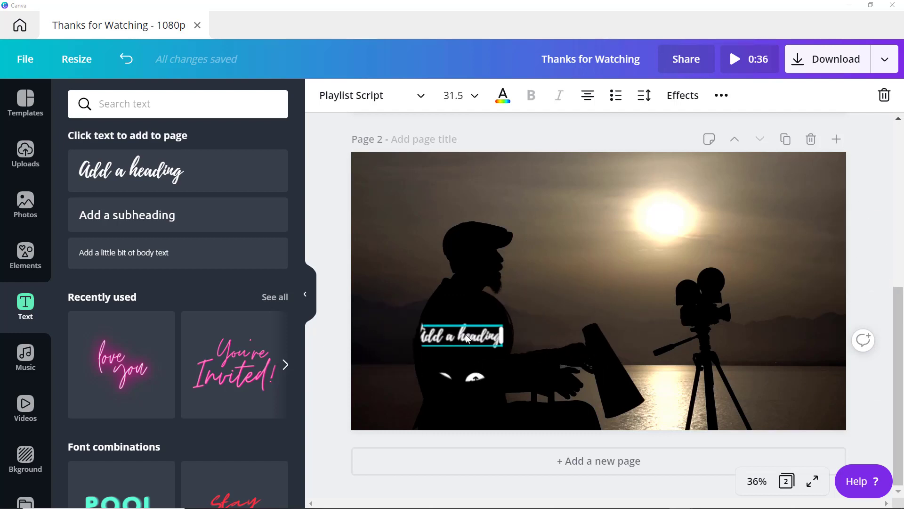
# Step: Replace the page 2 heading text with "Subscribe for more Tutorials" and set its font size to 88
pyautogui.doubleClick(481, 339)
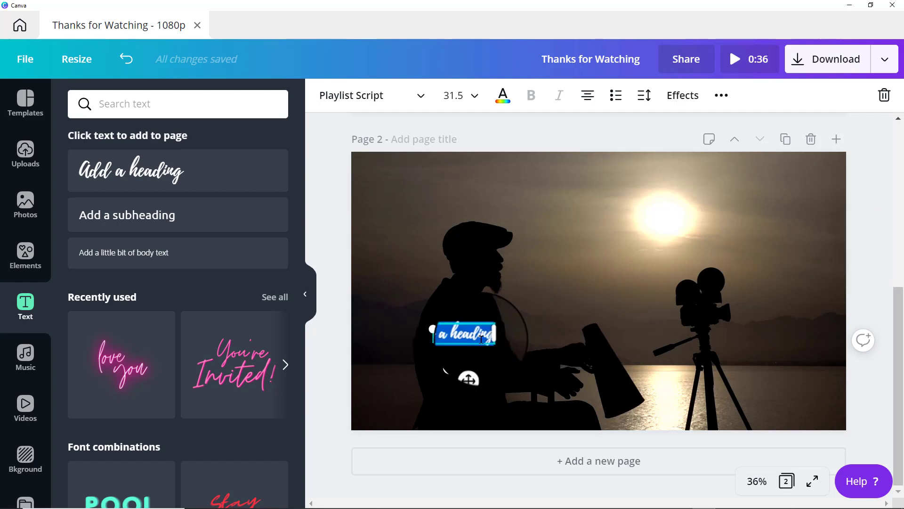
pyautogui.press('BackSpace')
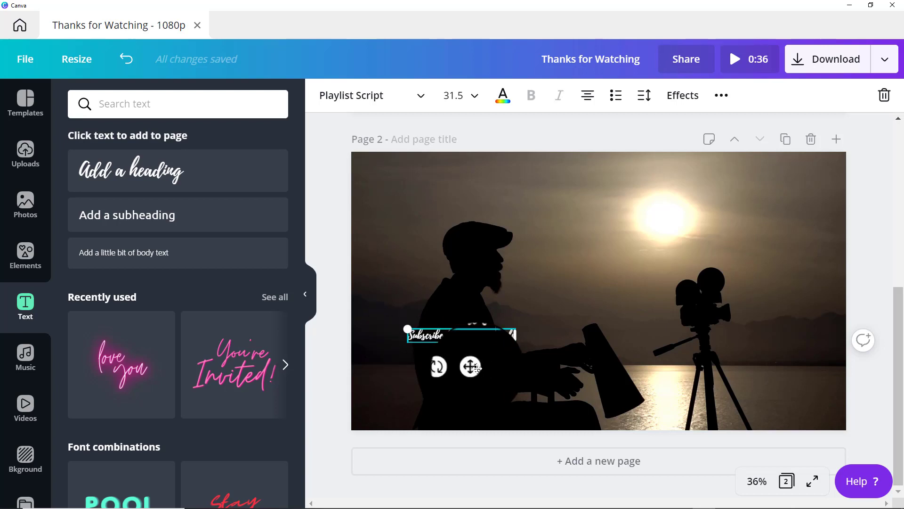
pyautogui.click(473, 96)
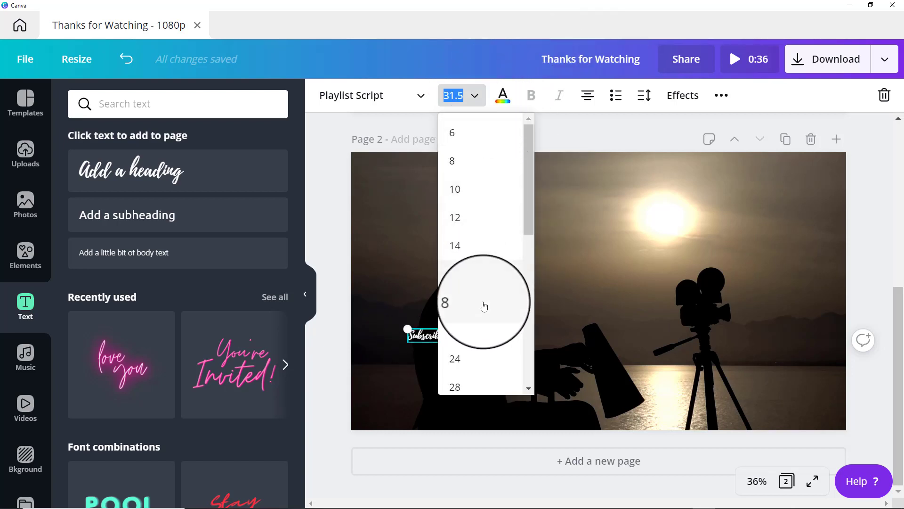
pyautogui.scroll(-5, 483, 306)
pyautogui.click(468, 289)
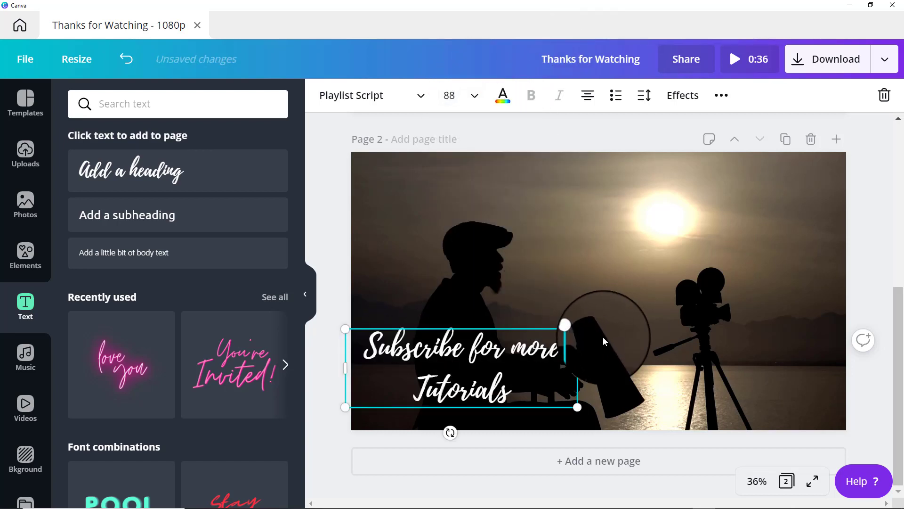
# Step: Narrow the page 2 heading so its second line reads "more Tutorials" and move it up and right over the man's torso
pyautogui.moveTo(588, 370); pyautogui.dragTo(532, 370)
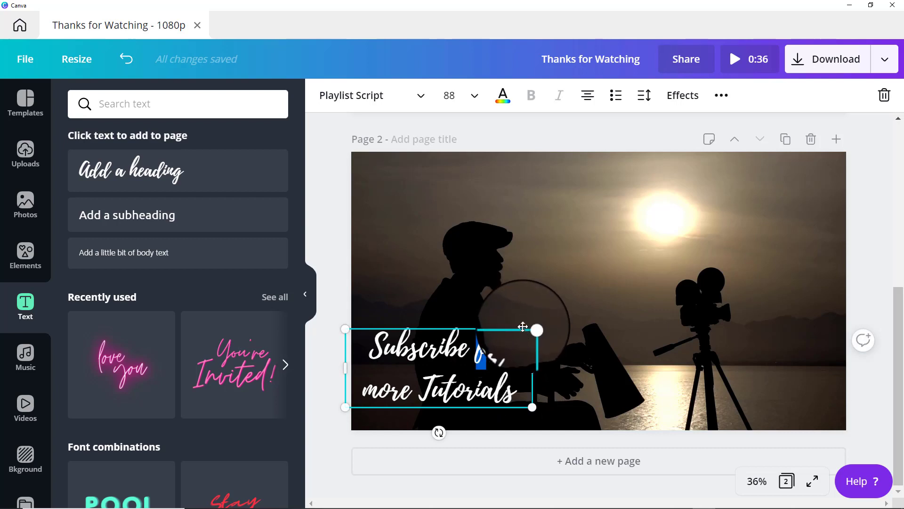
pyautogui.moveTo(523, 326); pyautogui.dragTo(573, 298)
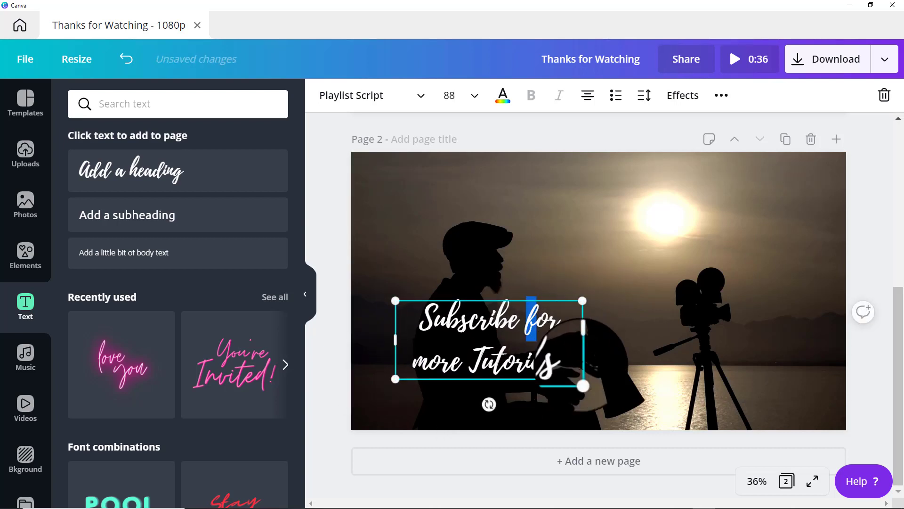
pyautogui.click(609, 360)
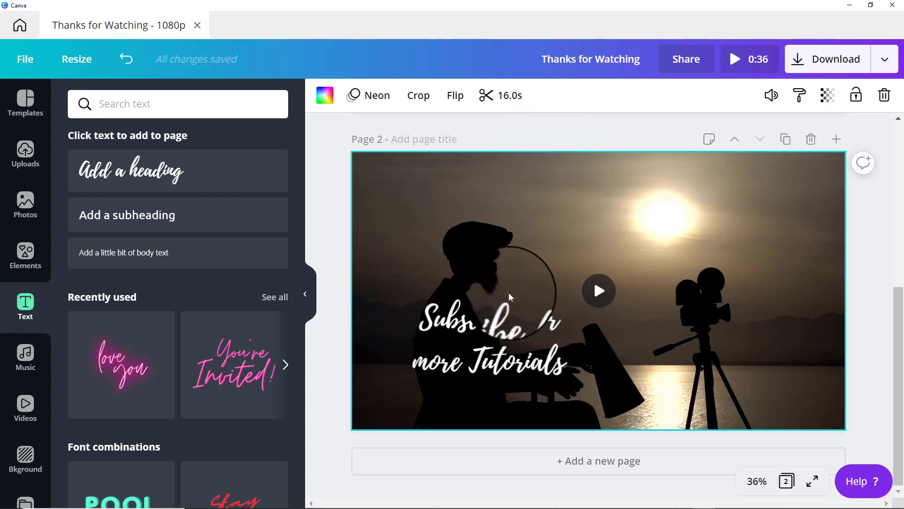
# Step: Set the line height of the "Subscribe for more Tutorials" heading to 1.15
pyautogui.click(503, 324)
pyautogui.click(644, 95)
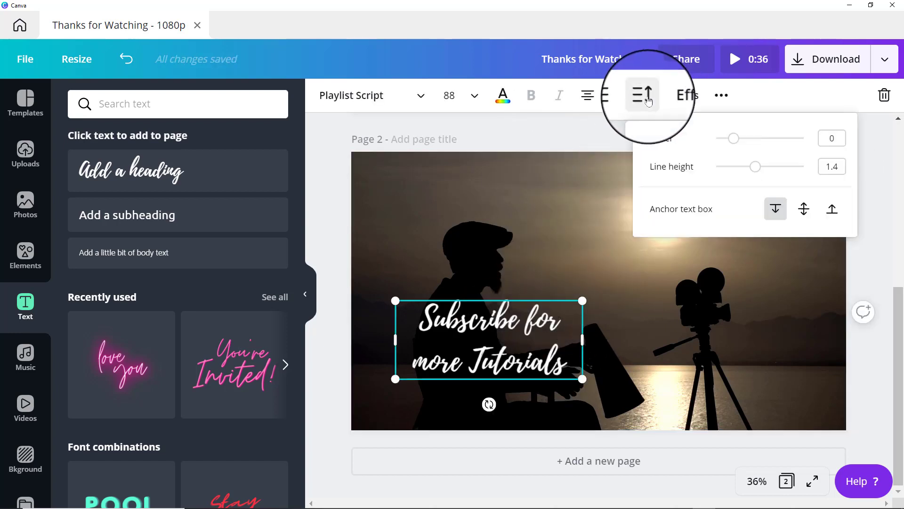
pyautogui.moveTo(756, 167); pyautogui.dragTo(745, 171)
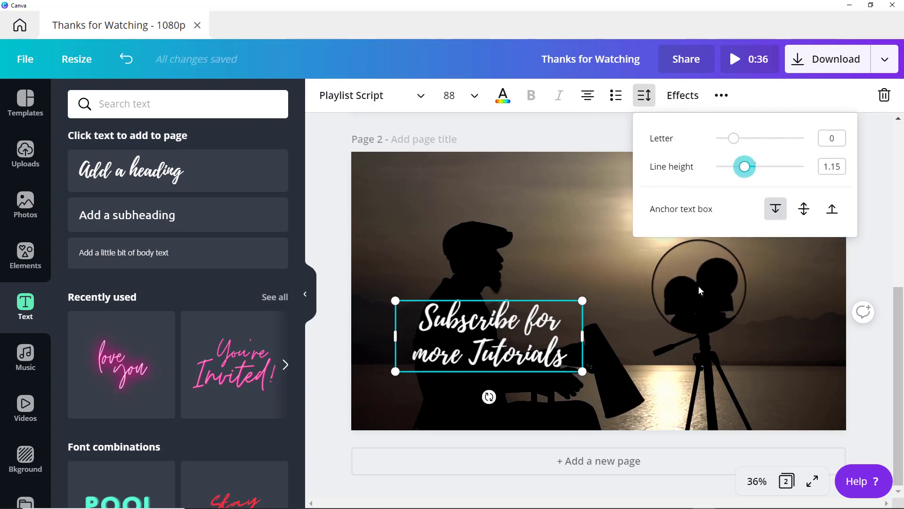
# Step: Color the page 2 heading with the edieclarke.com palette's yellow, tilt it upward to the right, and shift it slightly down and left
pyautogui.click(486, 331)
pyautogui.click(486, 331)
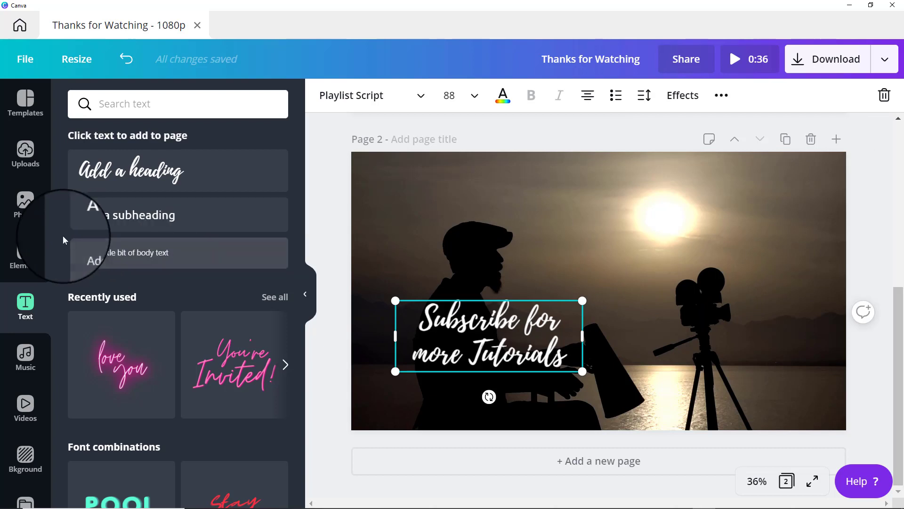
pyautogui.click(512, 94)
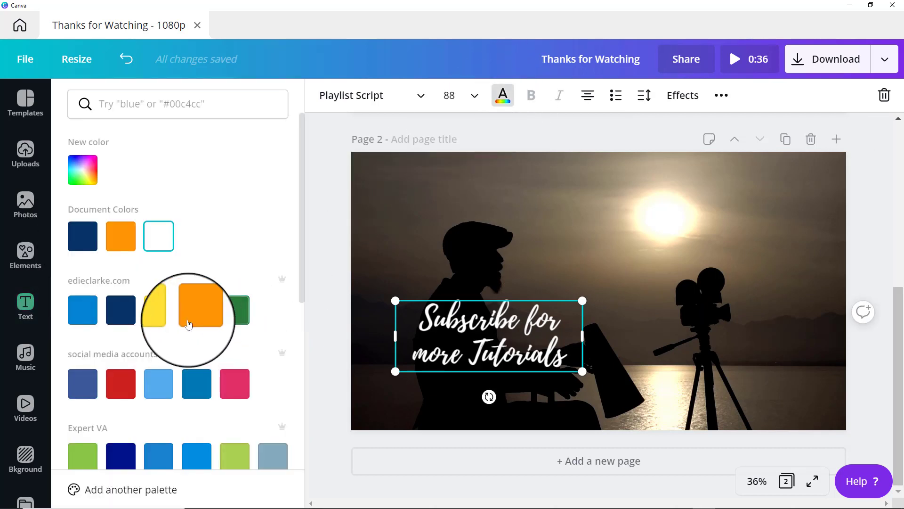
pyautogui.click(158, 309)
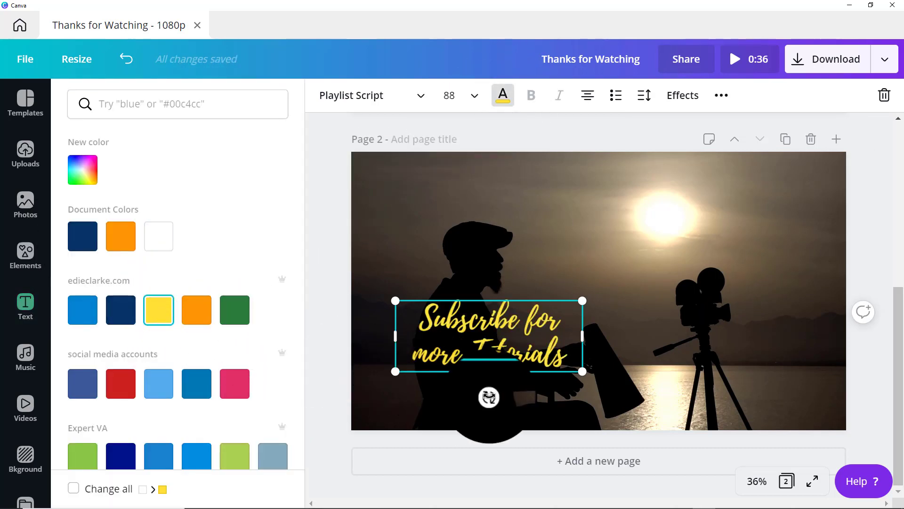
pyautogui.moveTo(489, 397)
pyautogui.mouseDown()
pyautogui.moveTo(521, 386)
pyautogui.moveTo(503, 396)
pyautogui.mouseUp()
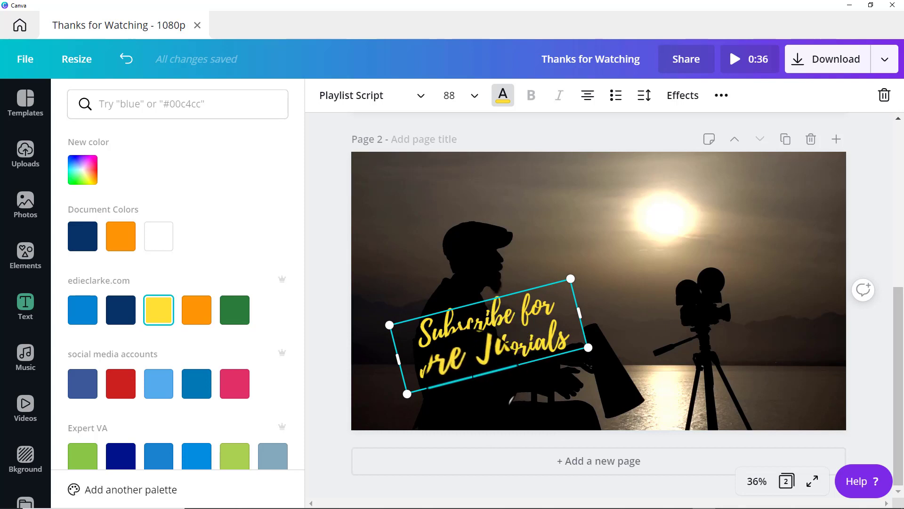
pyautogui.moveTo(471, 382); pyautogui.dragTo(458, 391)
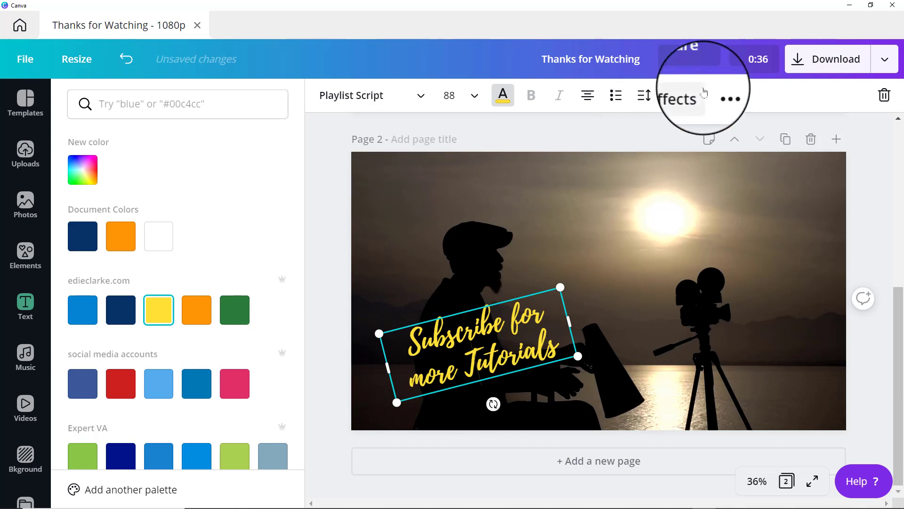
# Step: Apply the Neon text effect to the page 2 heading and check the page's animation style
pyautogui.click(686, 97)
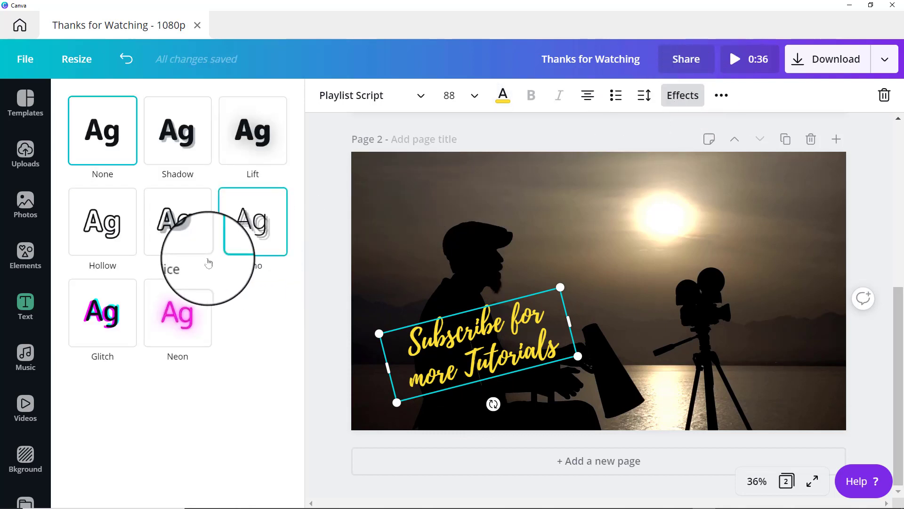
pyautogui.click(181, 313)
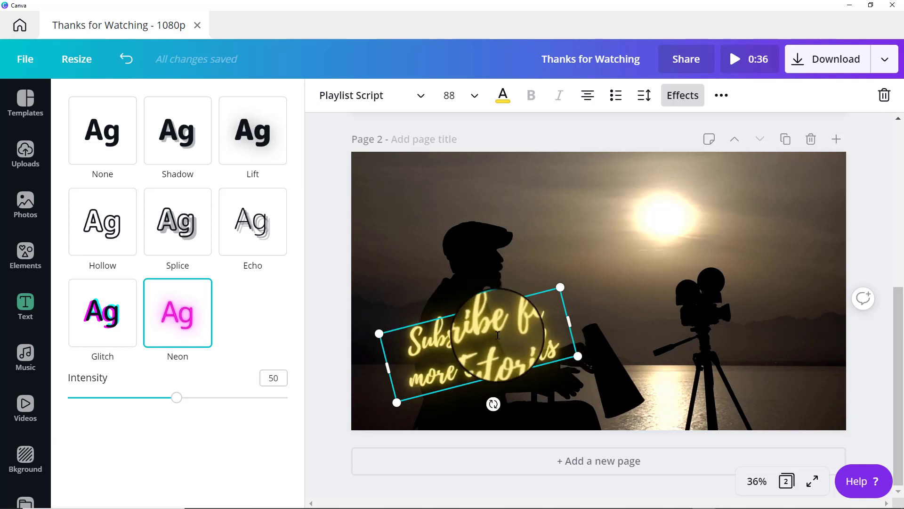
pyautogui.click(593, 210)
pyautogui.click(649, 295)
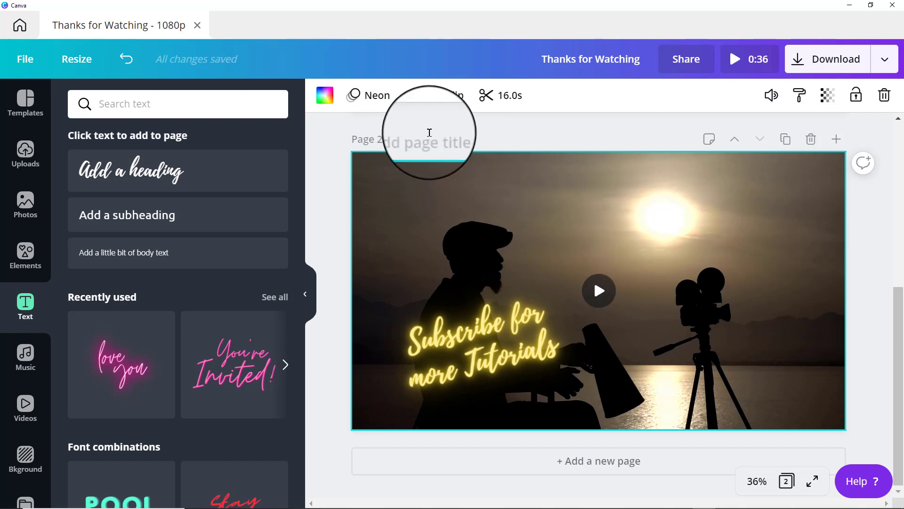
pyautogui.click(377, 96)
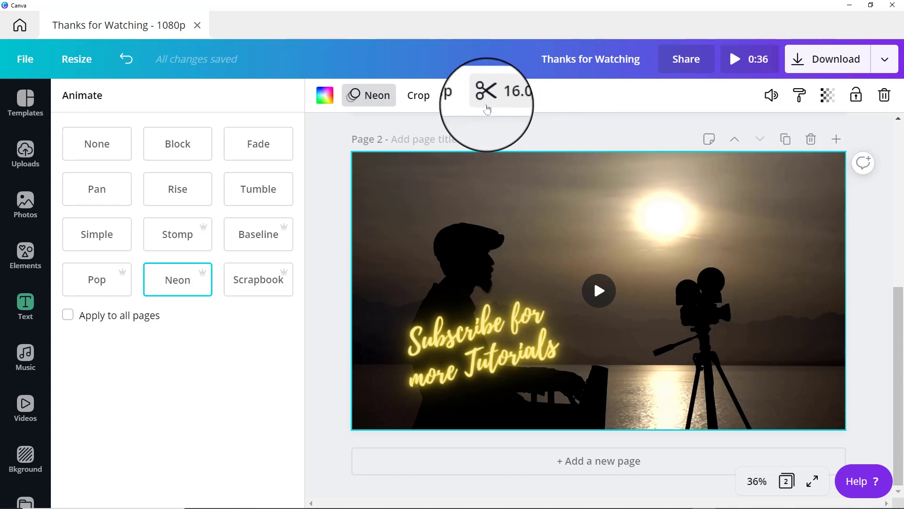
# Step: Browse the Cinematic music results, listen to a sample of "Not a Second to Lose", and add that track to the design
pyautogui.click(26, 354)
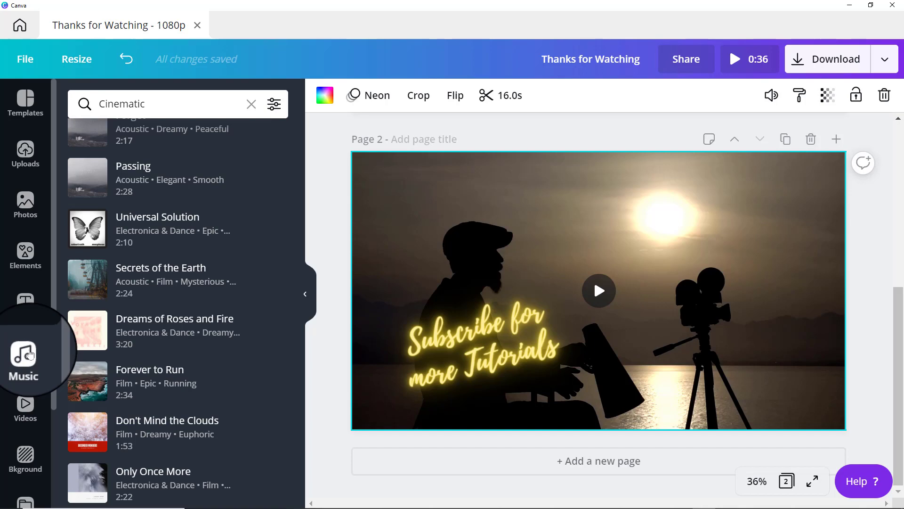
pyautogui.scroll(-5, 188, 292)
pyautogui.scroll(1, 189, 292)
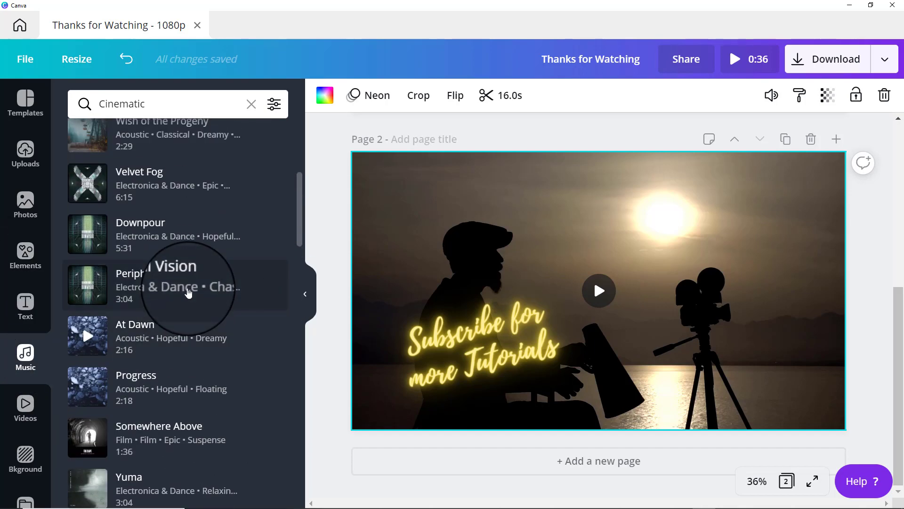
pyautogui.scroll(4, 189, 292)
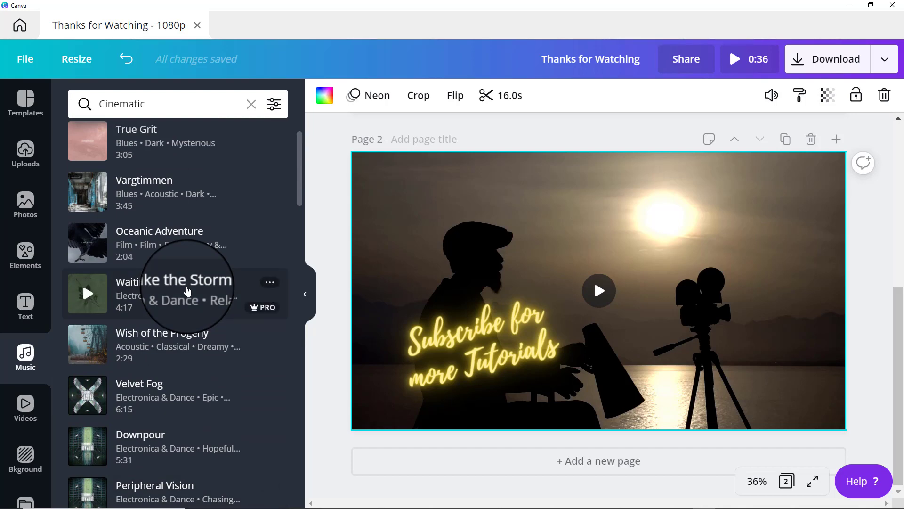
pyautogui.scroll(1, 193, 291)
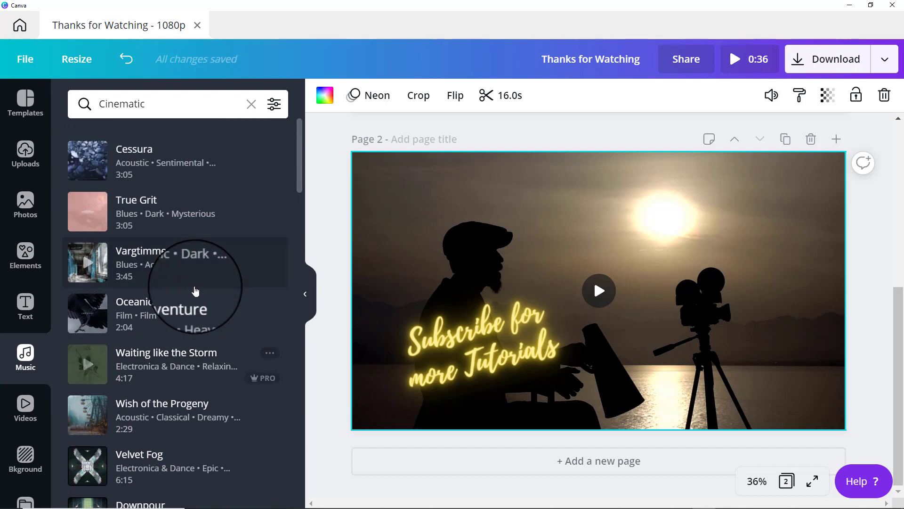
pyautogui.scroll(-15, 196, 292)
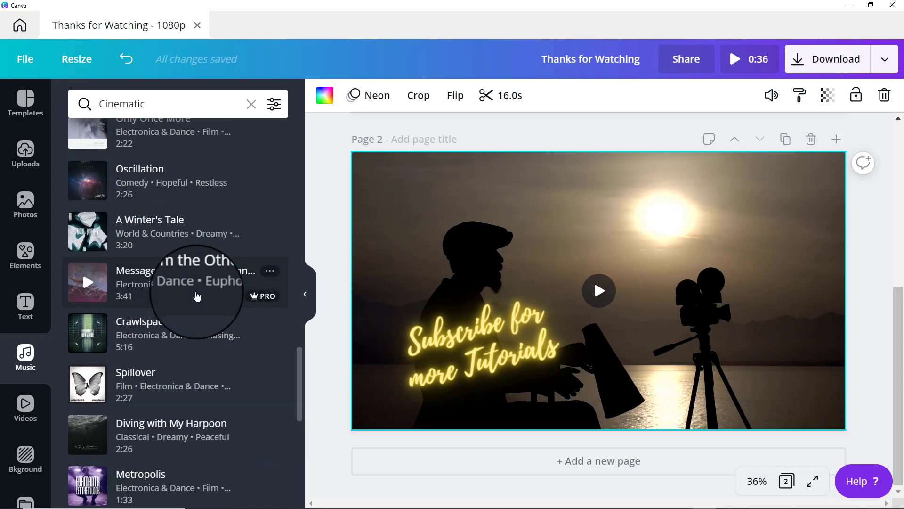
pyautogui.scroll(-1, 197, 296)
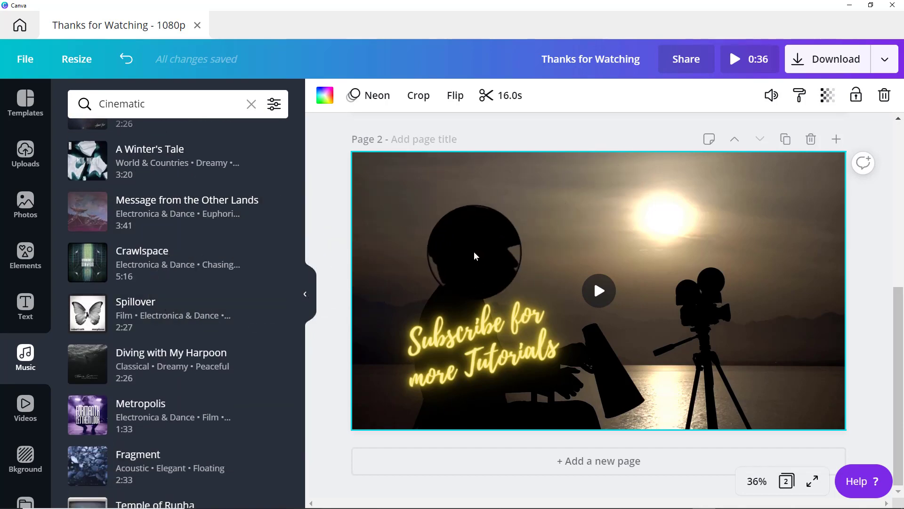
pyautogui.scroll(-5, 136, 273)
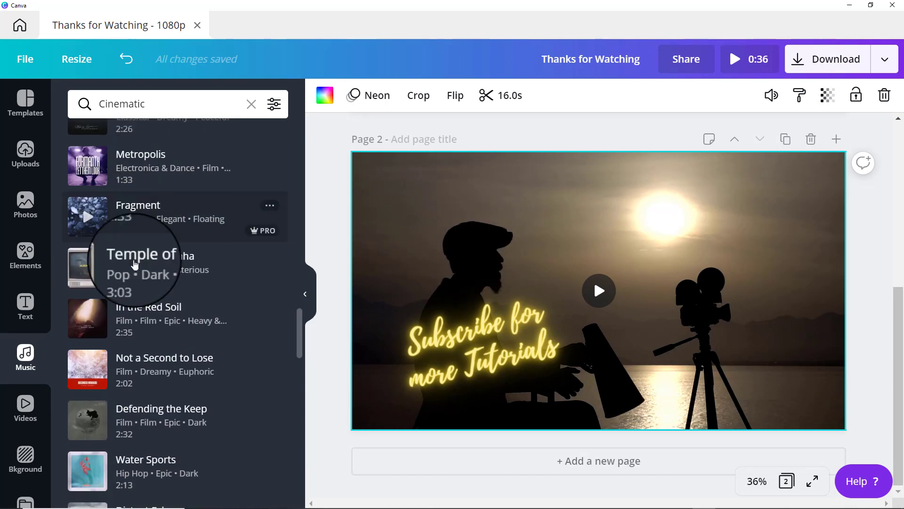
pyautogui.click(90, 336)
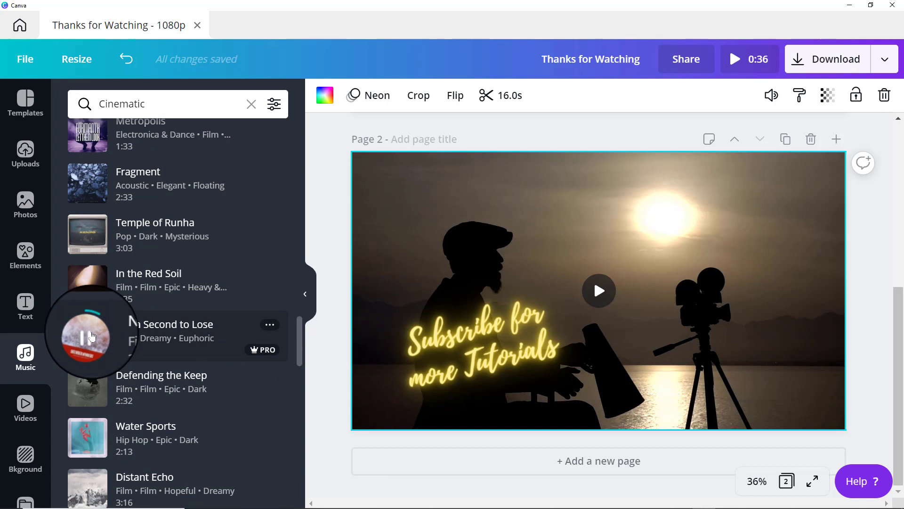
pyautogui.click(90, 336)
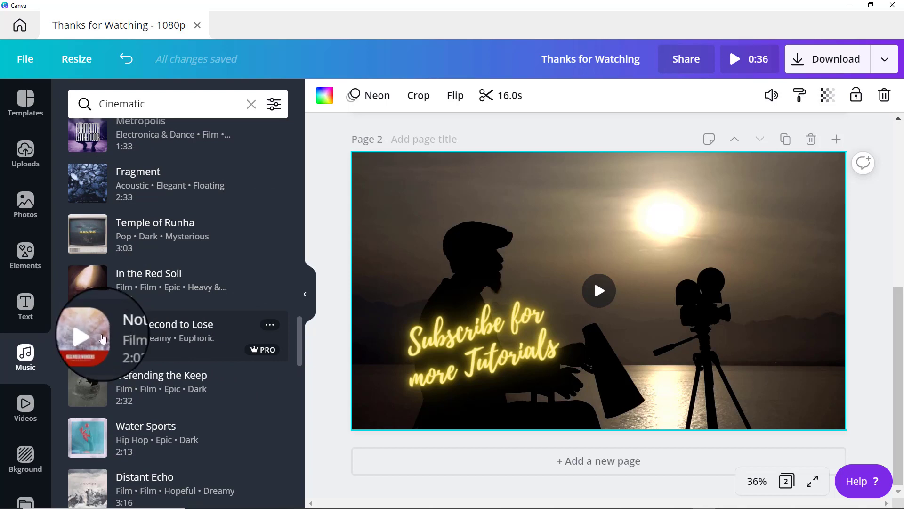
pyautogui.moveTo(97, 334); pyautogui.dragTo(485, 363)
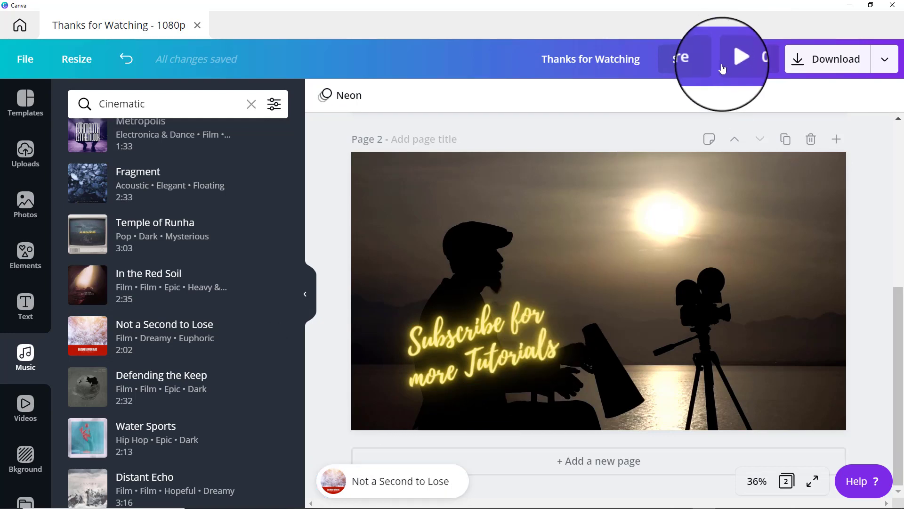
# Step: Play the full design preview to review both pages with the music, and close it
pyautogui.click(735, 59)
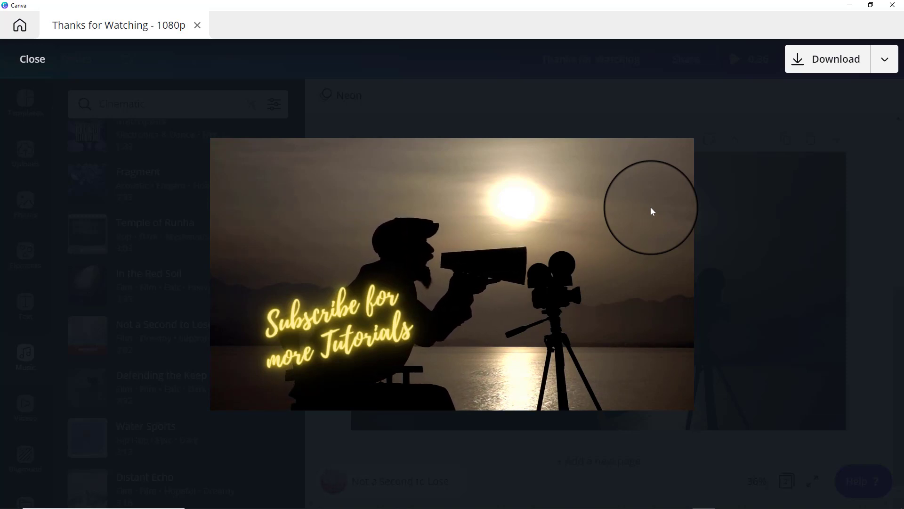
pyautogui.click(27, 64)
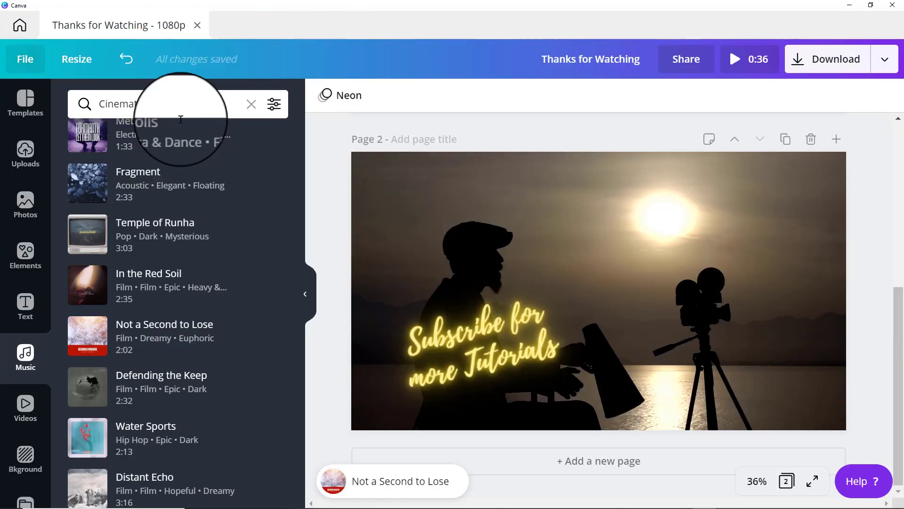
# Step: Make a copy of the two-page Thanks for Watching design
pyautogui.scroll(5, 724, 262)
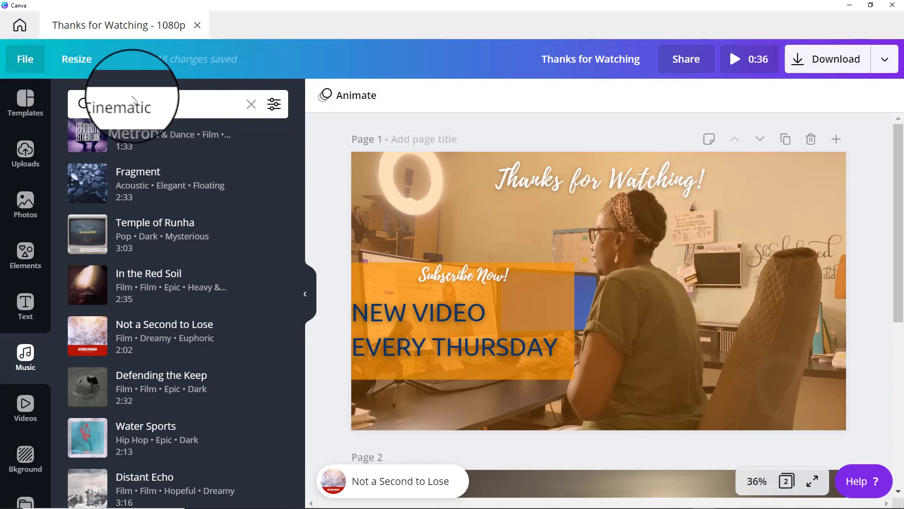
pyautogui.click(27, 61)
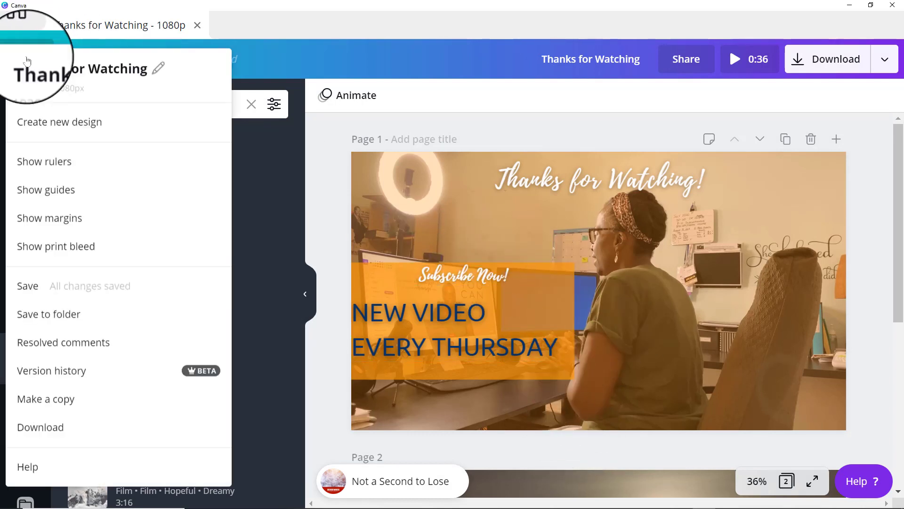
pyautogui.click(75, 399)
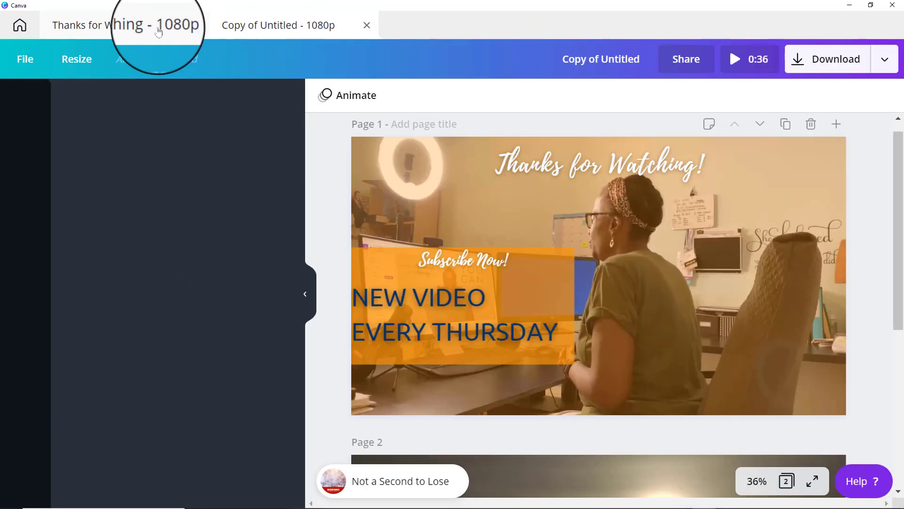
# Step: Delete page 1 from the original Thanks for Watching design and page 2 from its copy
pyautogui.click(154, 31)
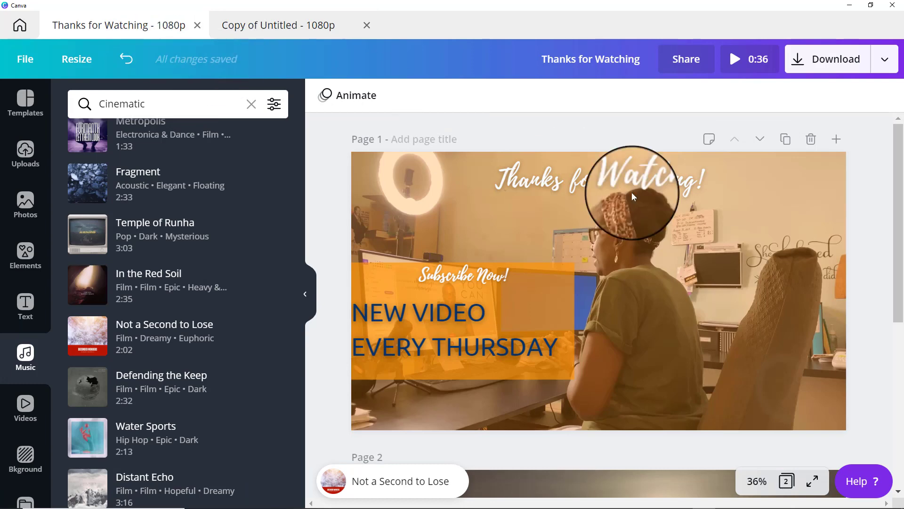
pyautogui.click(810, 139)
pyautogui.click(278, 27)
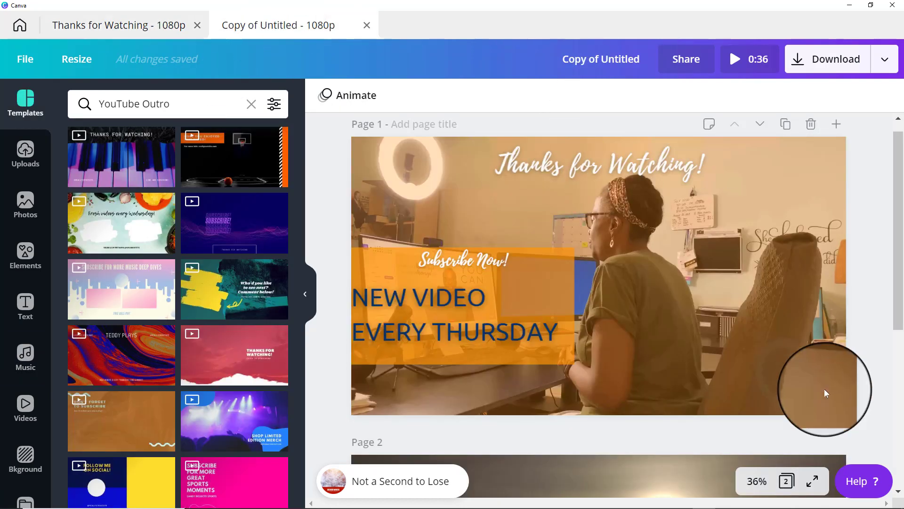
pyautogui.click(819, 444)
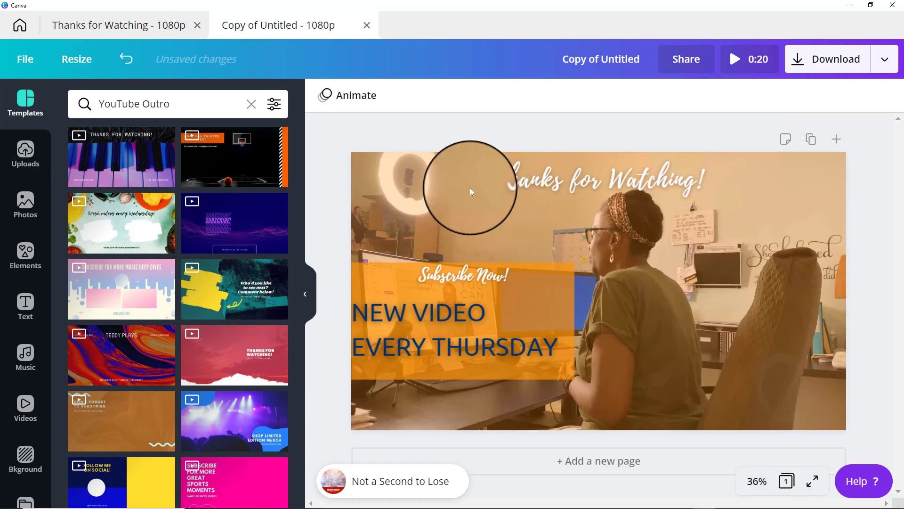
# Step: Remove the "Not a Second to Lose" audio track from the copied design
pyautogui.click(118, 25)
pyautogui.click(264, 25)
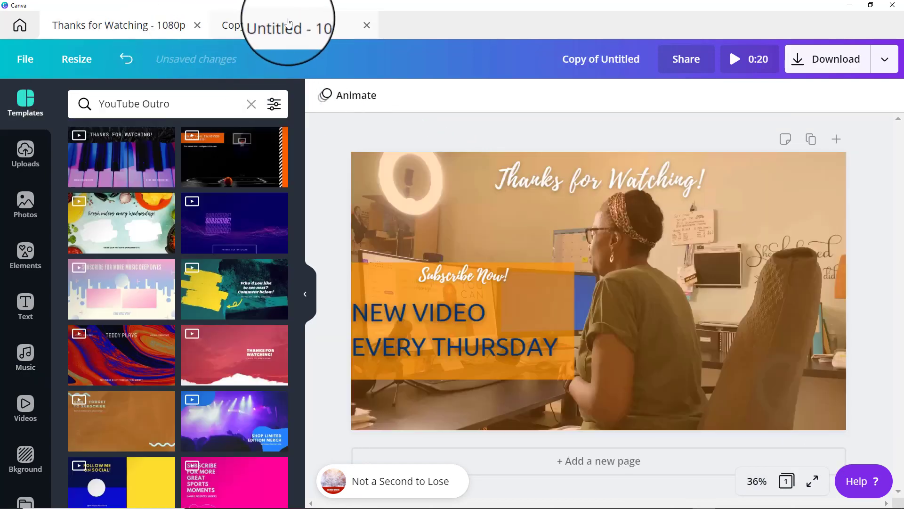
pyautogui.click(398, 487)
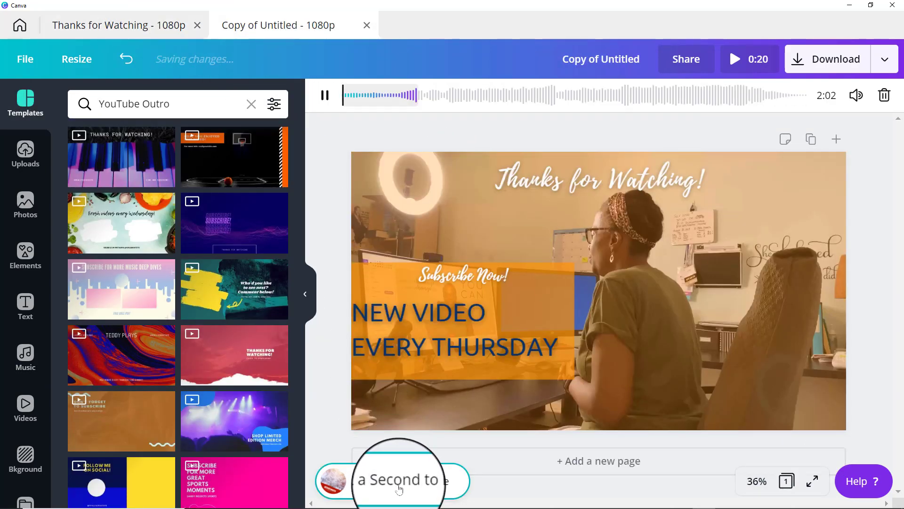
pyautogui.press('Delete')
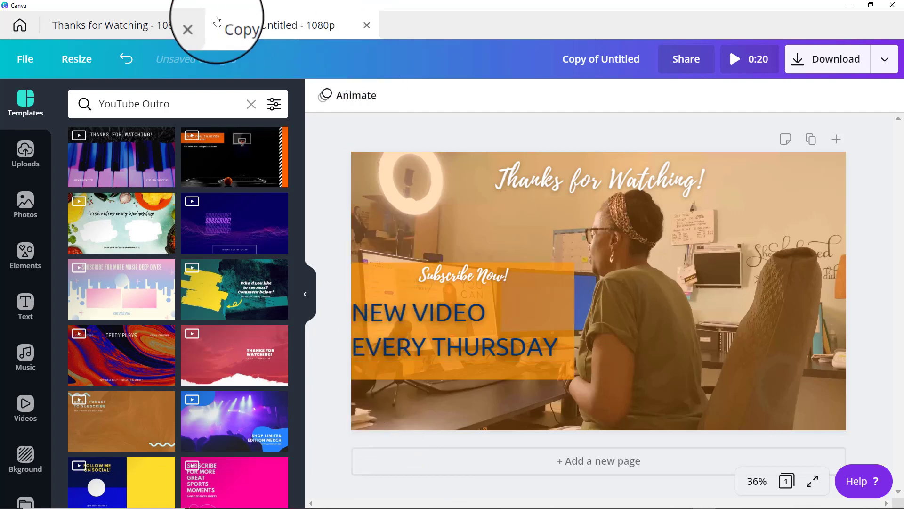
# Step: Preview the "Subscribe for more Tutorials" design, check its MP4 Video download options, and close the preview
pyautogui.click(139, 27)
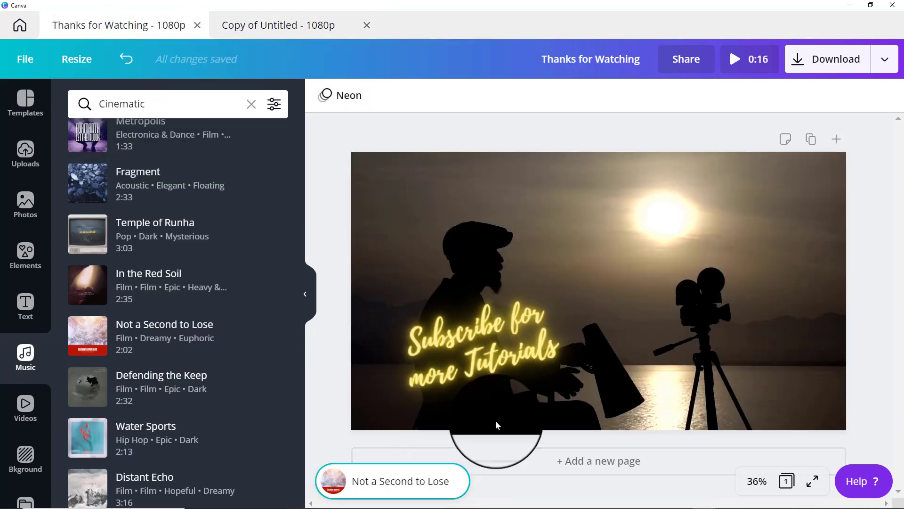
pyautogui.click(738, 61)
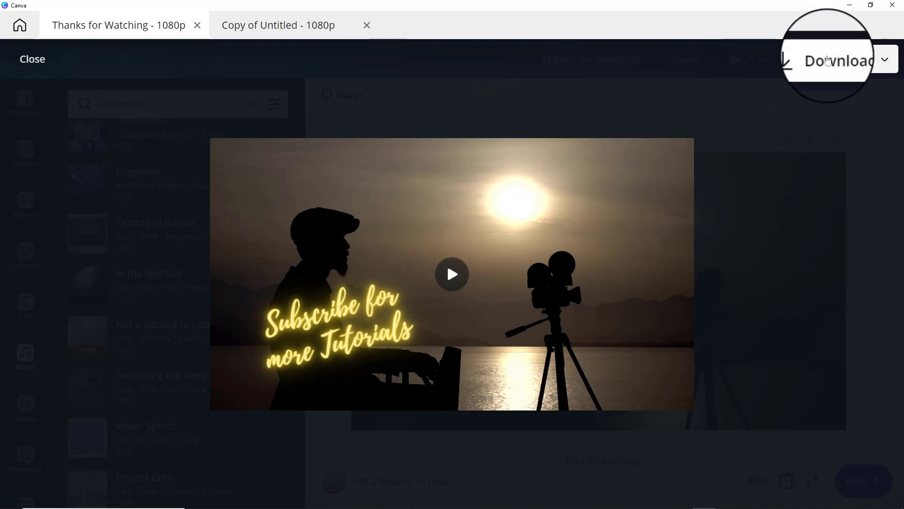
pyautogui.click(828, 59)
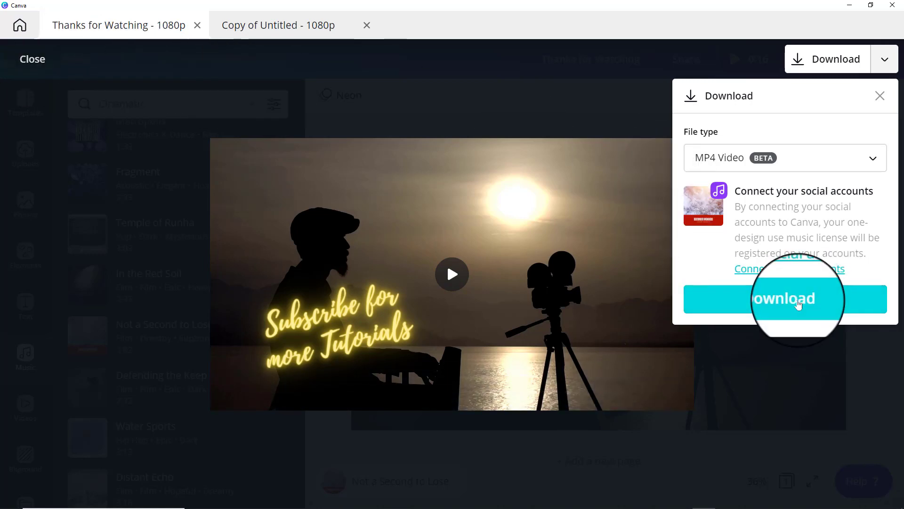
pyautogui.click(31, 59)
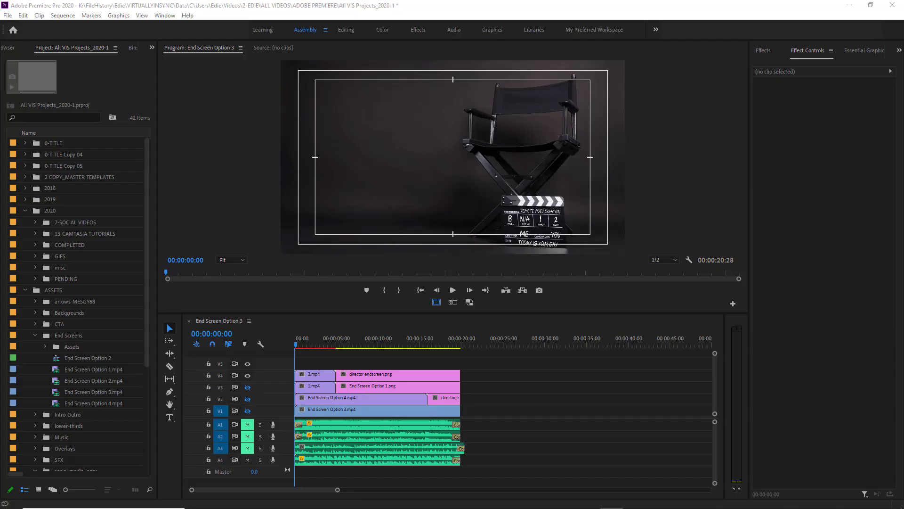
# Step: Switch to Premiere Pro and play the director's chair end screen in the End Screen Option 3 sequence
pyautogui.click(801, 264)
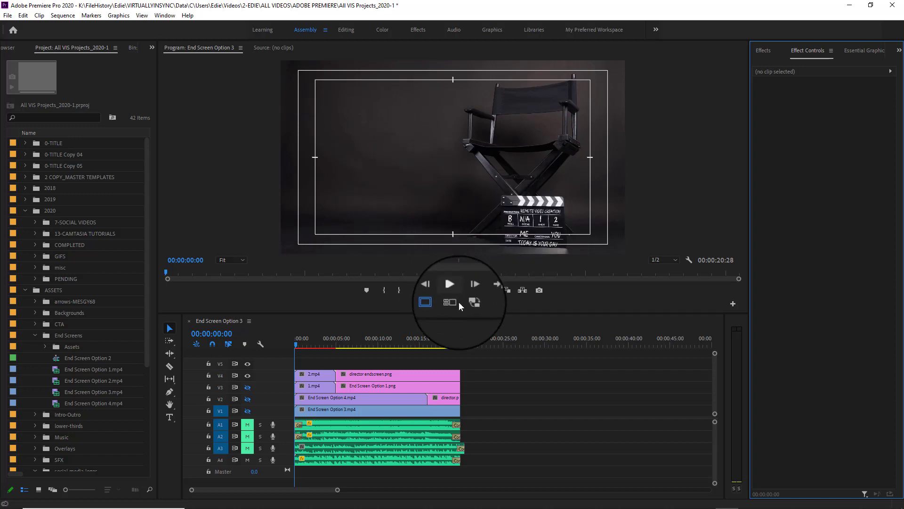
pyautogui.click(453, 290)
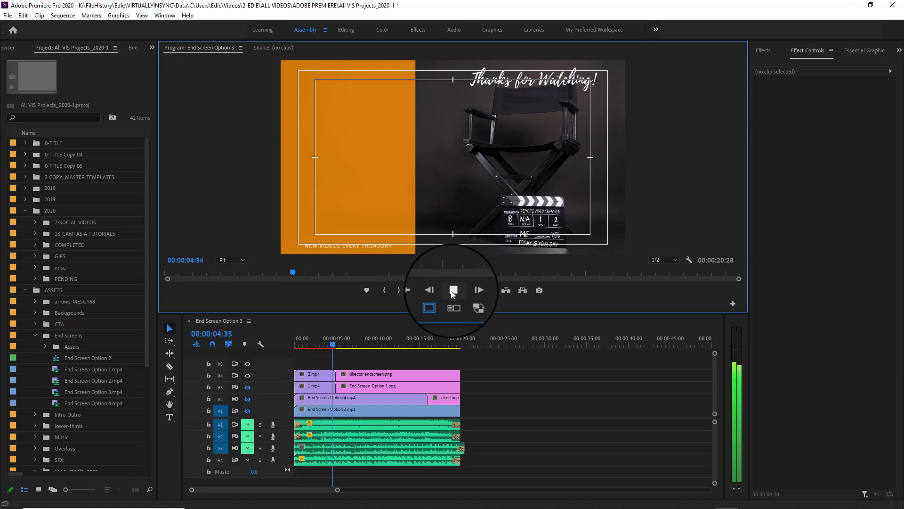
pyautogui.click(451, 292)
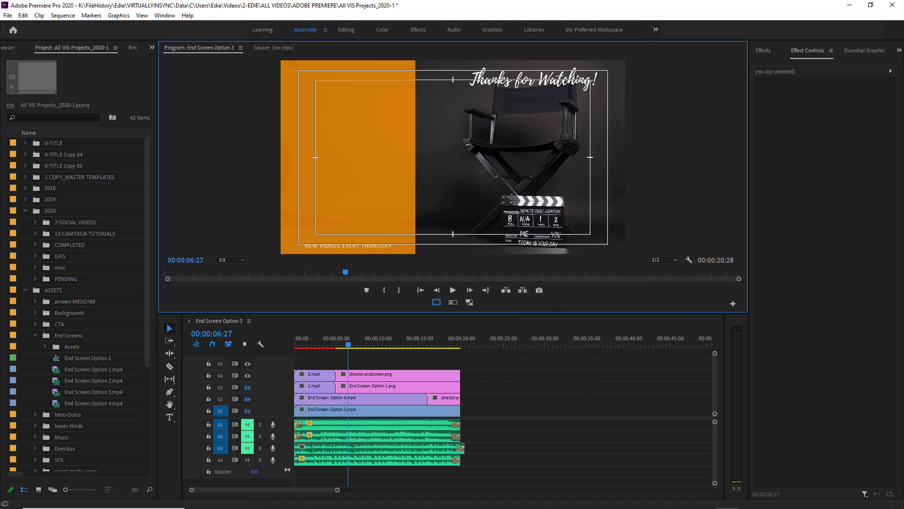
# Step: Swap the output from tracks V4 and A4 to V1 and A1, and play the "Subscribe Now!" end screen from the start
pyautogui.click(248, 376)
pyautogui.click(247, 460)
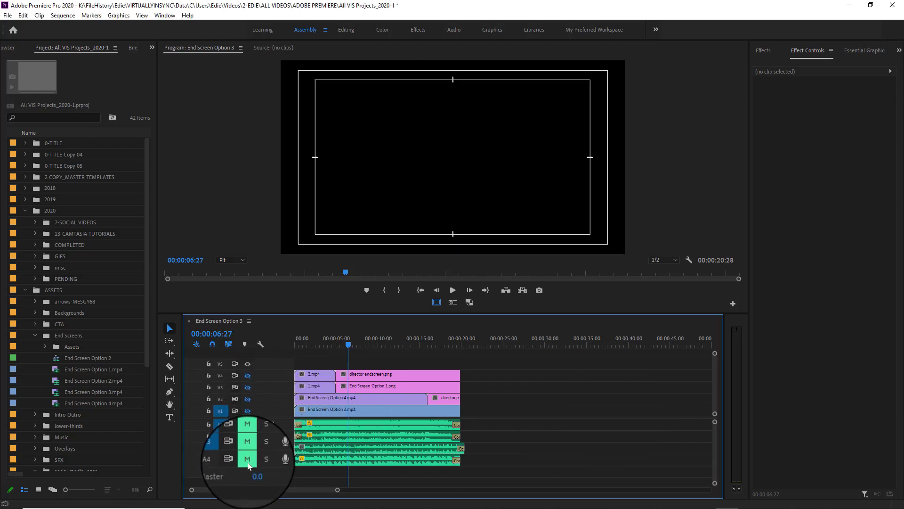
pyautogui.click(248, 410)
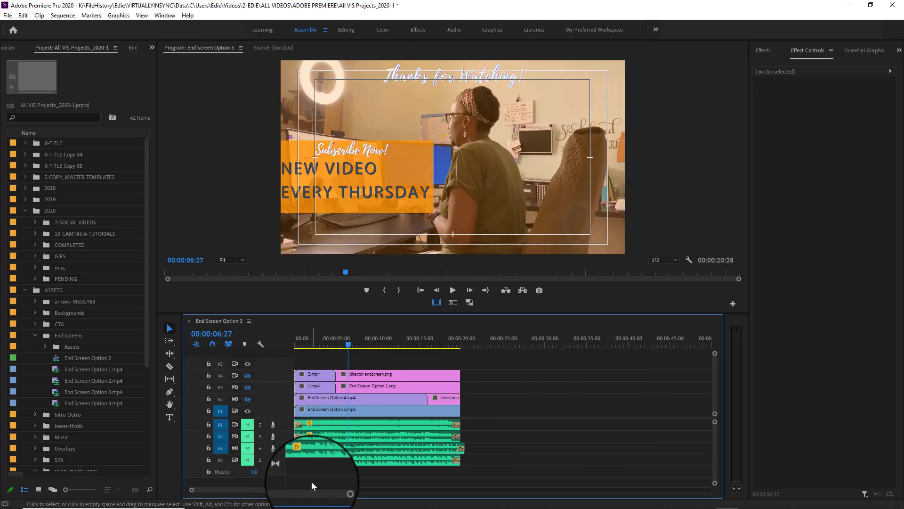
pyautogui.click(248, 426)
pyautogui.moveTo(347, 339); pyautogui.dragTo(264, 350)
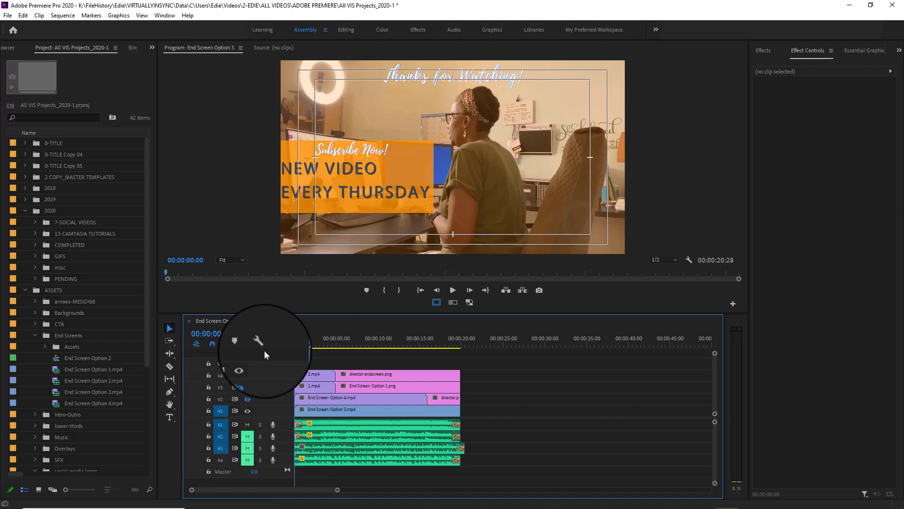
pyautogui.click(453, 291)
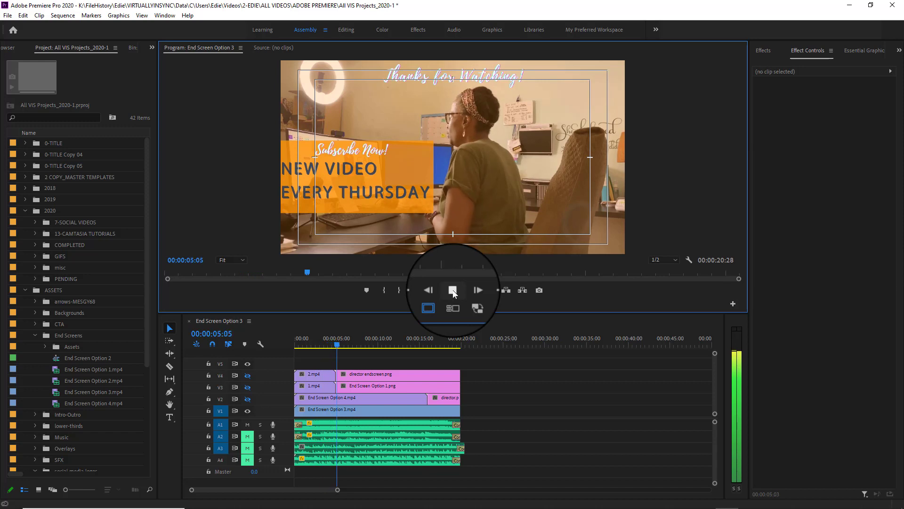
pyautogui.click(453, 291)
# Step: Swap the output to tracks V2 and A2, and play the "Subscribe for more Tutorials" end screen from the start
pyautogui.click(248, 410)
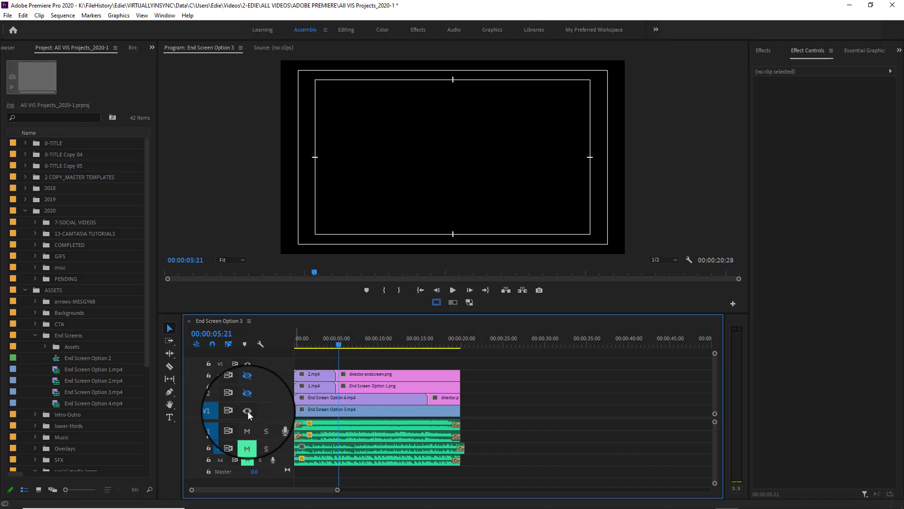
pyautogui.click(249, 398)
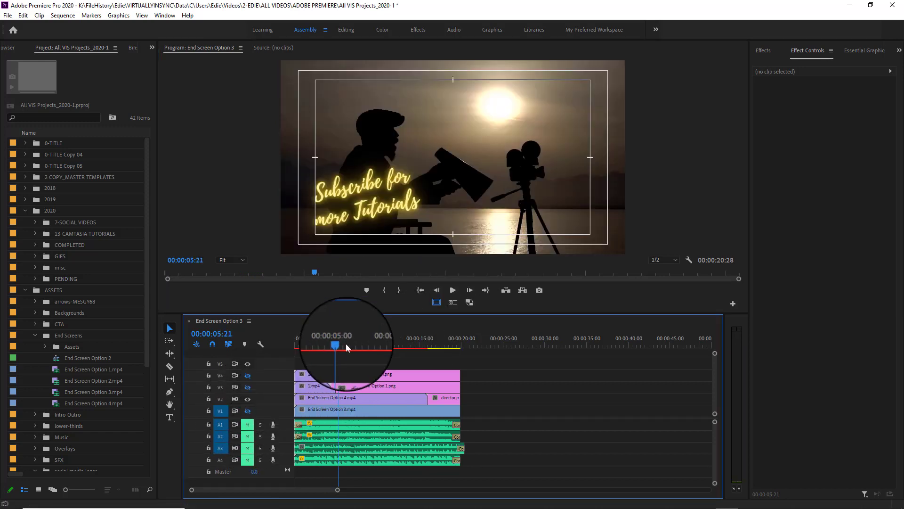
pyautogui.moveTo(346, 343); pyautogui.dragTo(266, 375)
pyautogui.click(247, 436)
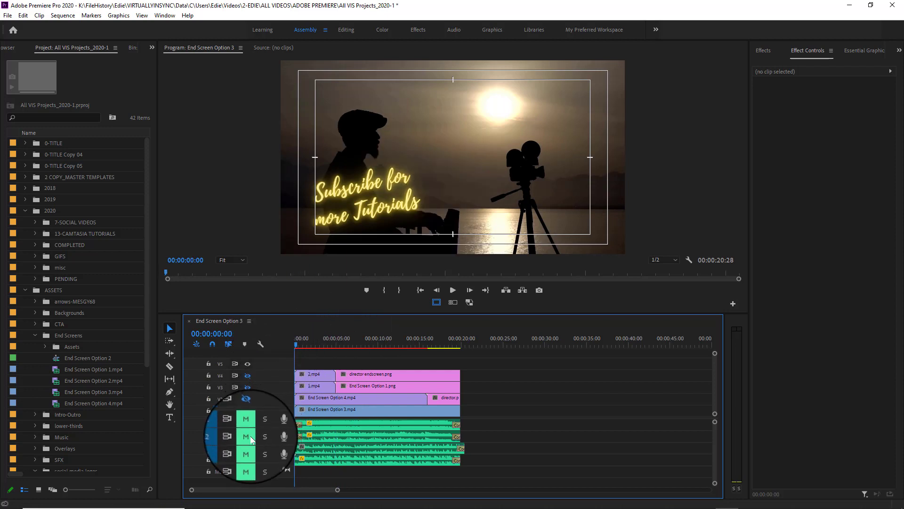
pyautogui.click(451, 292)
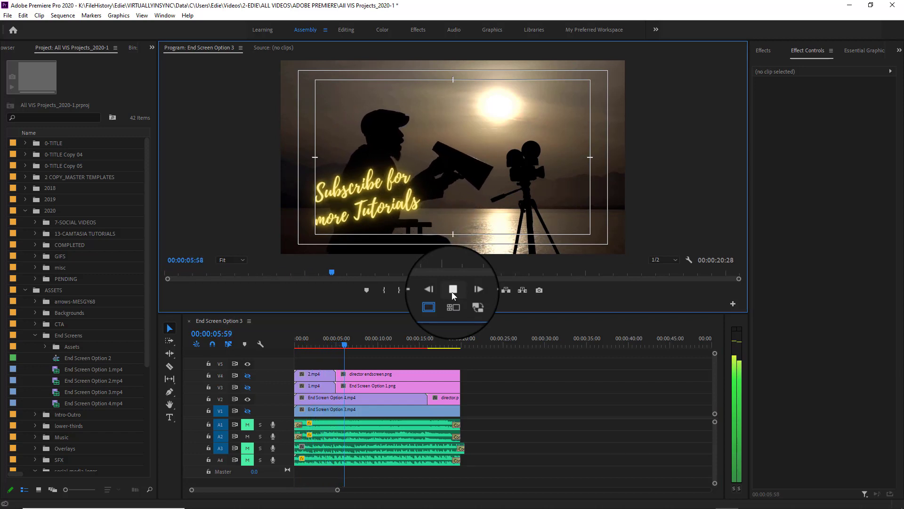
pyautogui.click(452, 292)
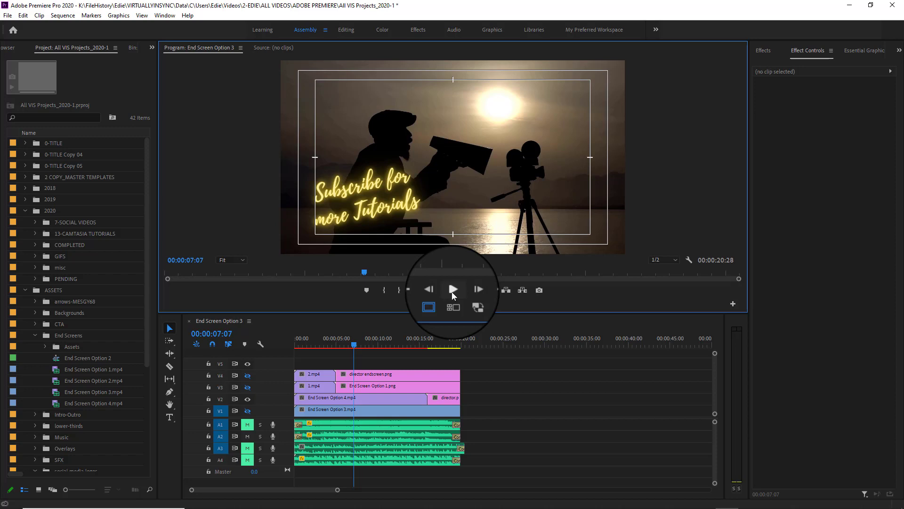
# Step: Swap the output to tracks V3 and A3, and play the coffee cup end screen from the start
pyautogui.click(247, 399)
pyautogui.click(247, 387)
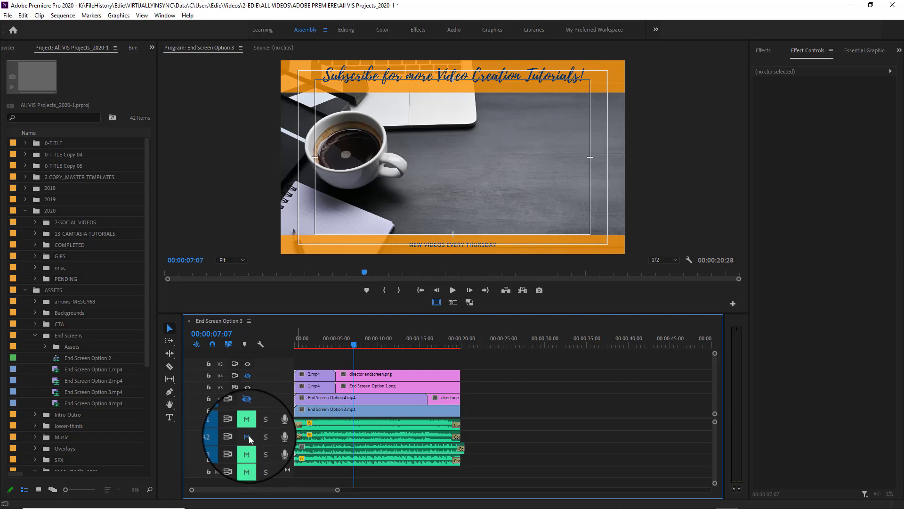
pyautogui.click(247, 448)
pyautogui.moveTo(354, 345); pyautogui.dragTo(255, 330)
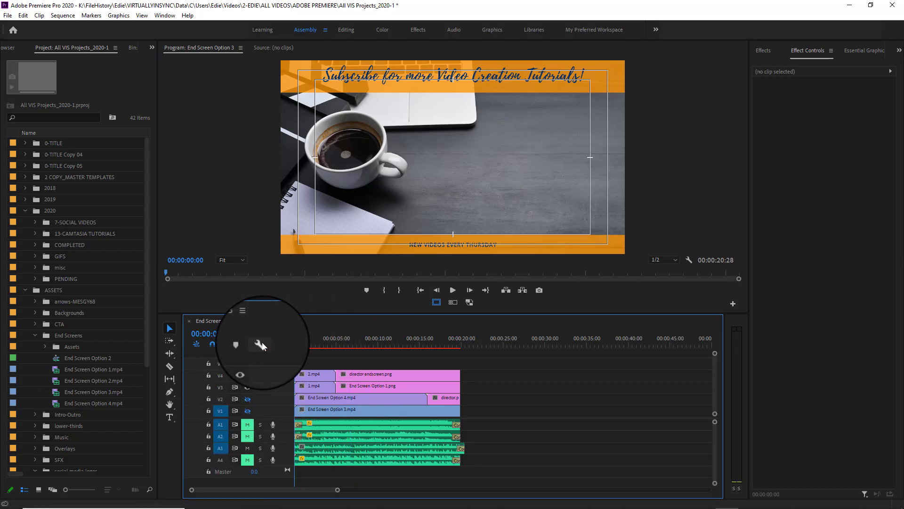
pyautogui.click(453, 291)
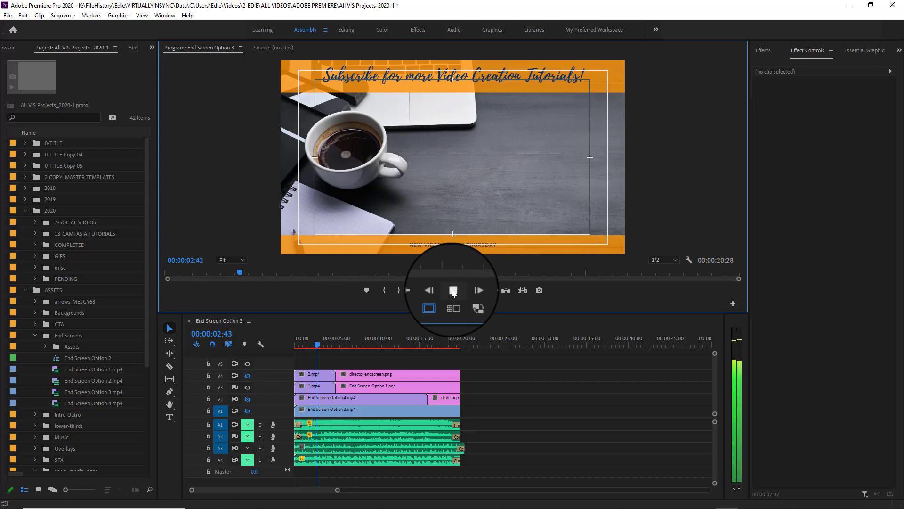
pyautogui.click(453, 291)
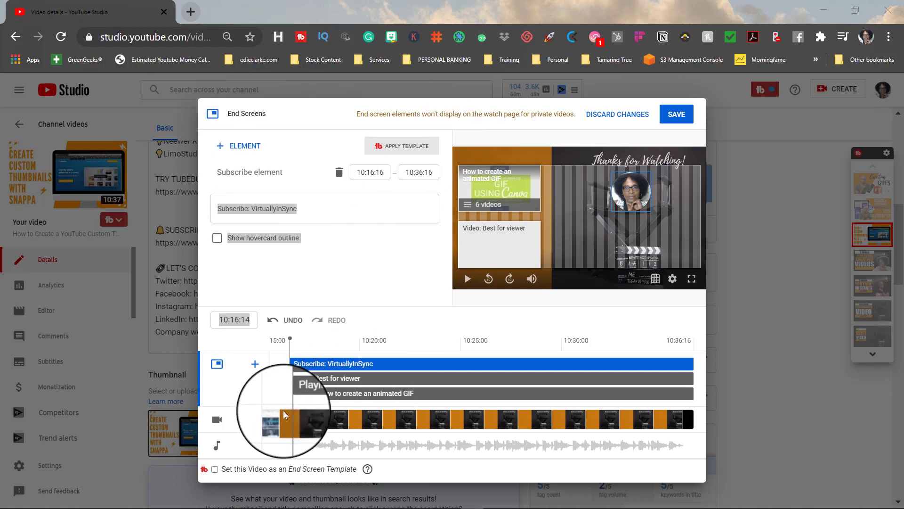
# Step: Switch to YouTube Studio's End Screens editor and play the end screen to check the Subscribe element's placement over the director's chair
pyautogui.click(282, 373)
pyautogui.click(468, 281)
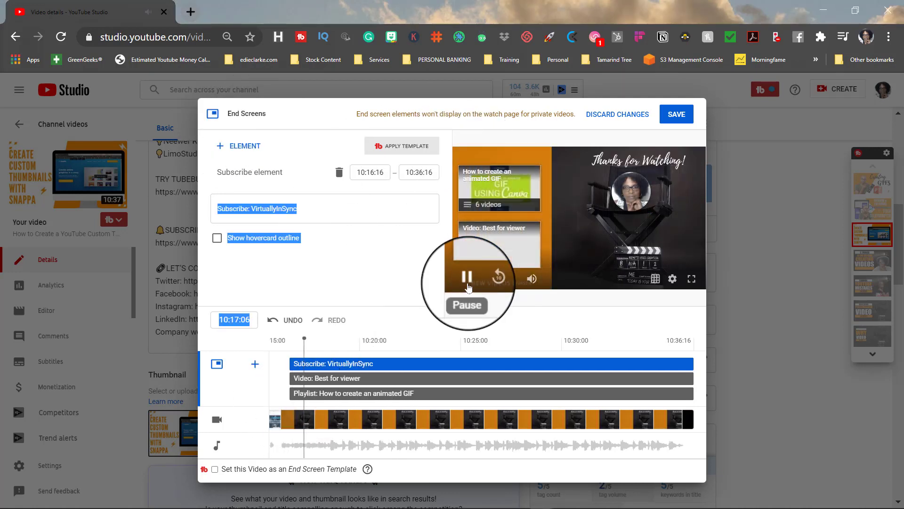
pyautogui.click(468, 283)
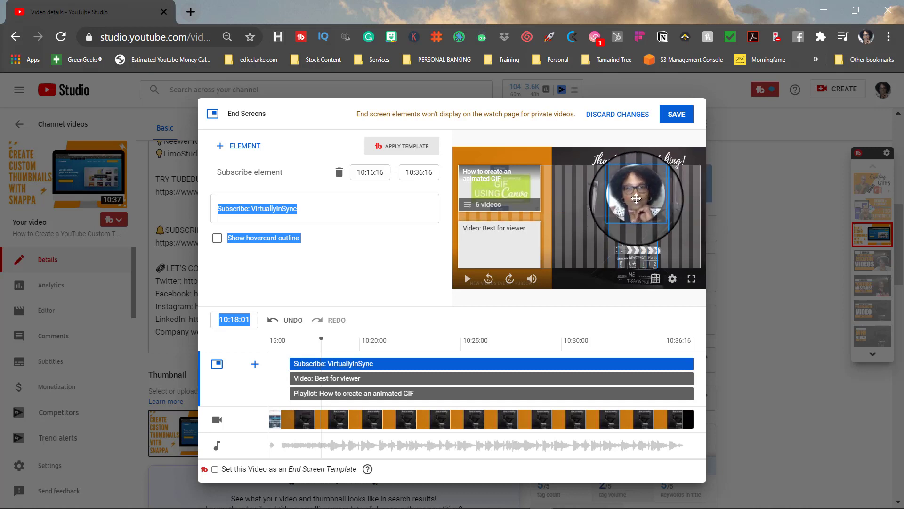
pyautogui.moveTo(636, 198)
pyautogui.mouseDown()
pyautogui.moveTo(638, 183)
pyautogui.moveTo(635, 192)
pyautogui.mouseUp()
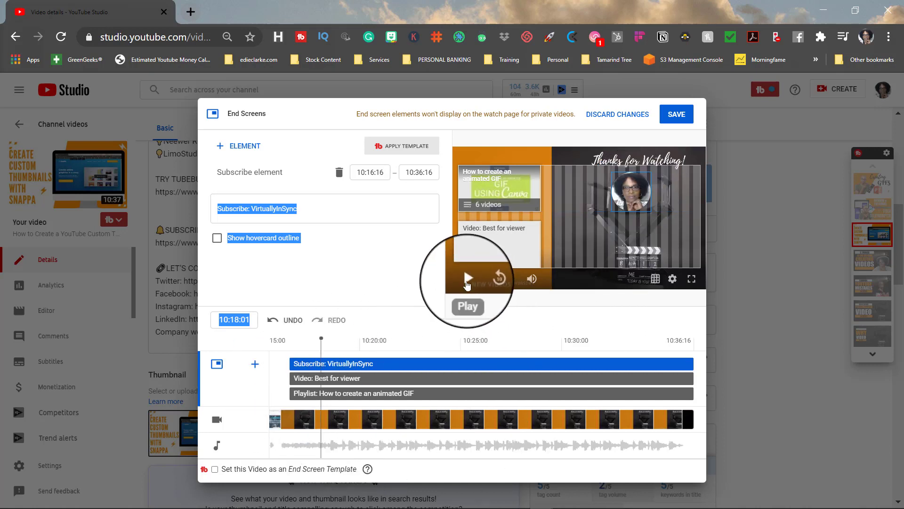
pyautogui.click(467, 279)
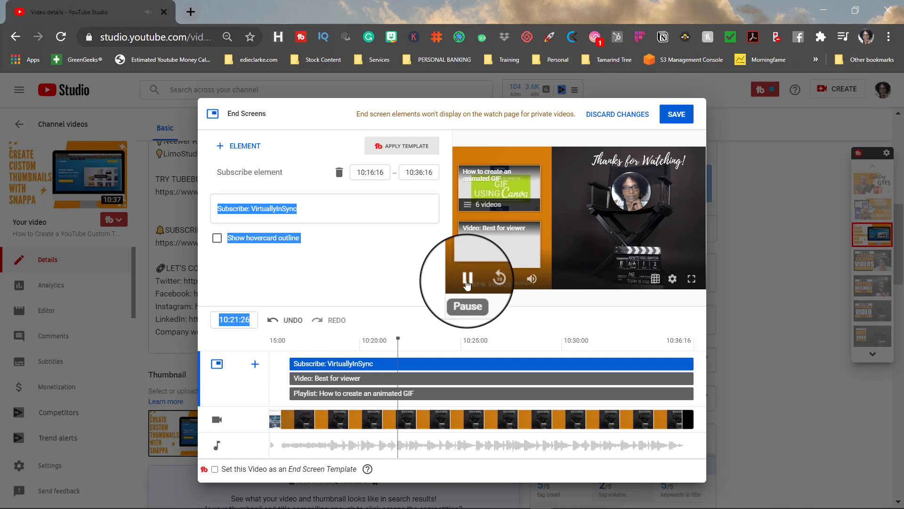
pyautogui.click(467, 281)
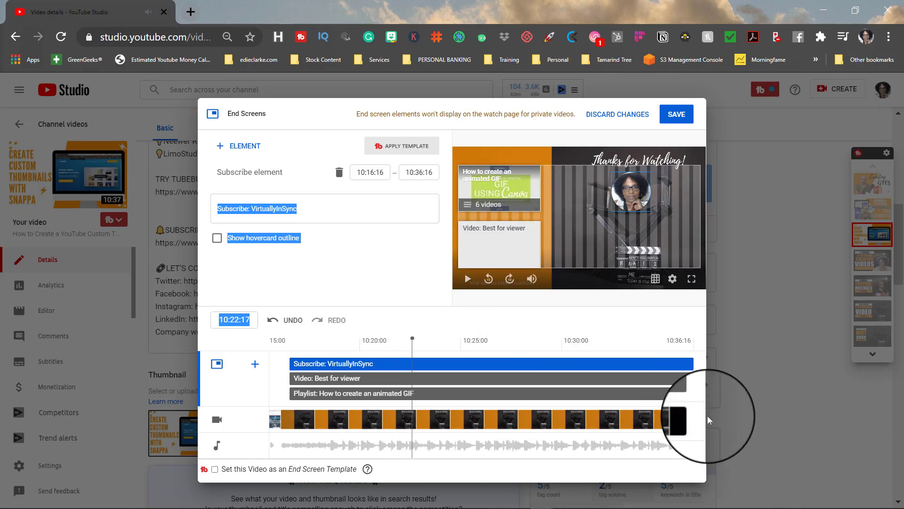
# Step: Check the "Best for viewer" video element's placement below the playlist and save the end screen
pyautogui.moveTo(494, 241)
pyautogui.mouseDown()
pyautogui.moveTo(642, 253)
pyautogui.moveTo(492, 253)
pyautogui.mouseUp()
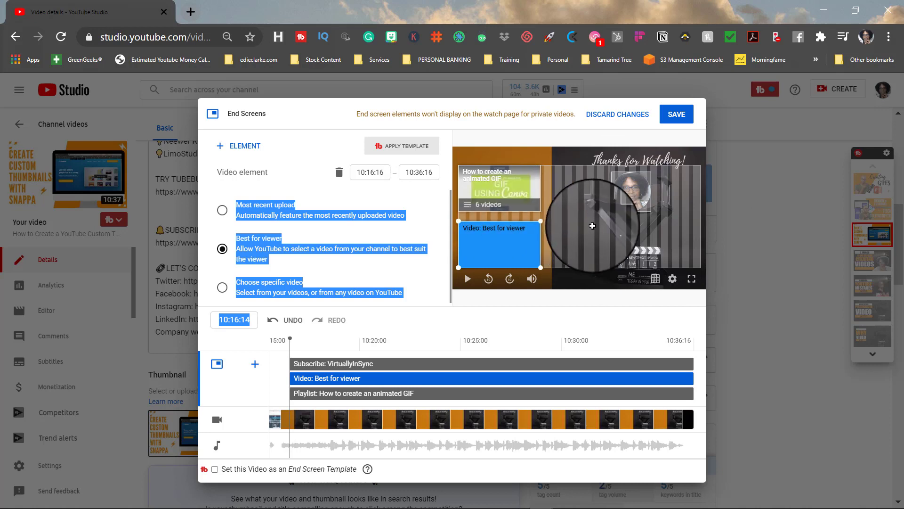
pyautogui.click(591, 312)
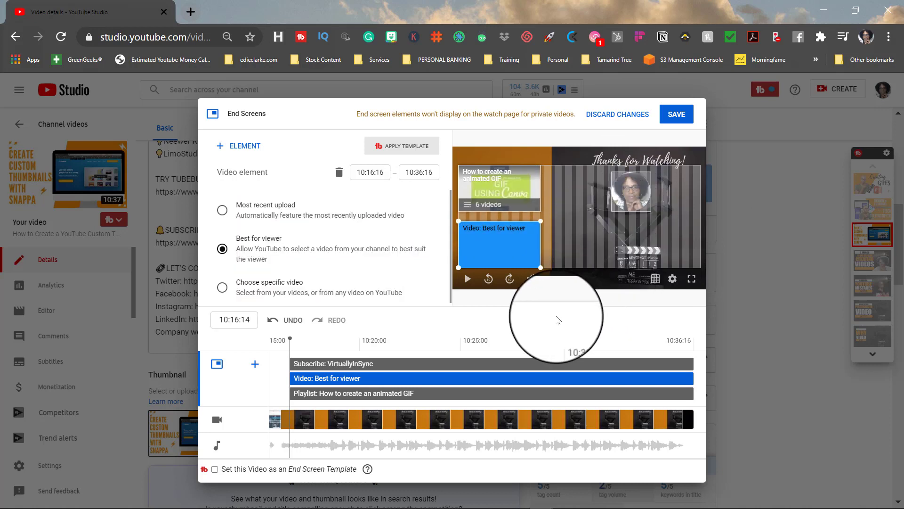
pyautogui.click(677, 114)
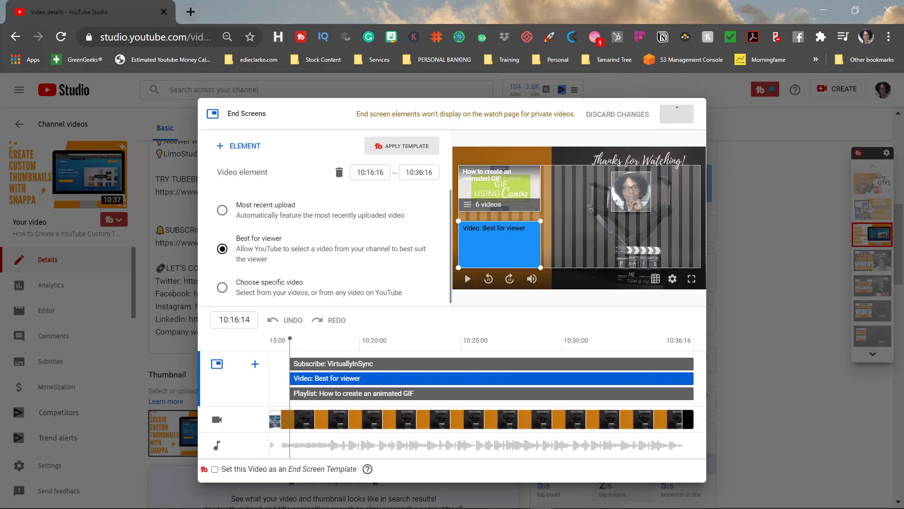